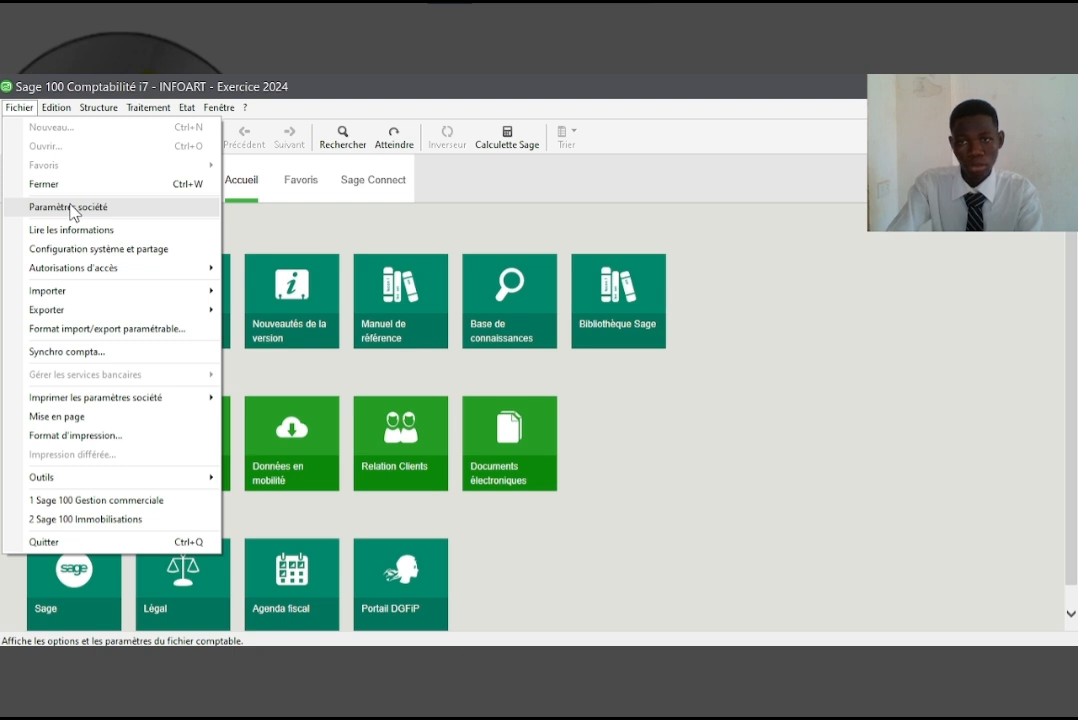
- Open the company's Comptes généraux settings, showing a 6-character account length
left_click(74, 209)
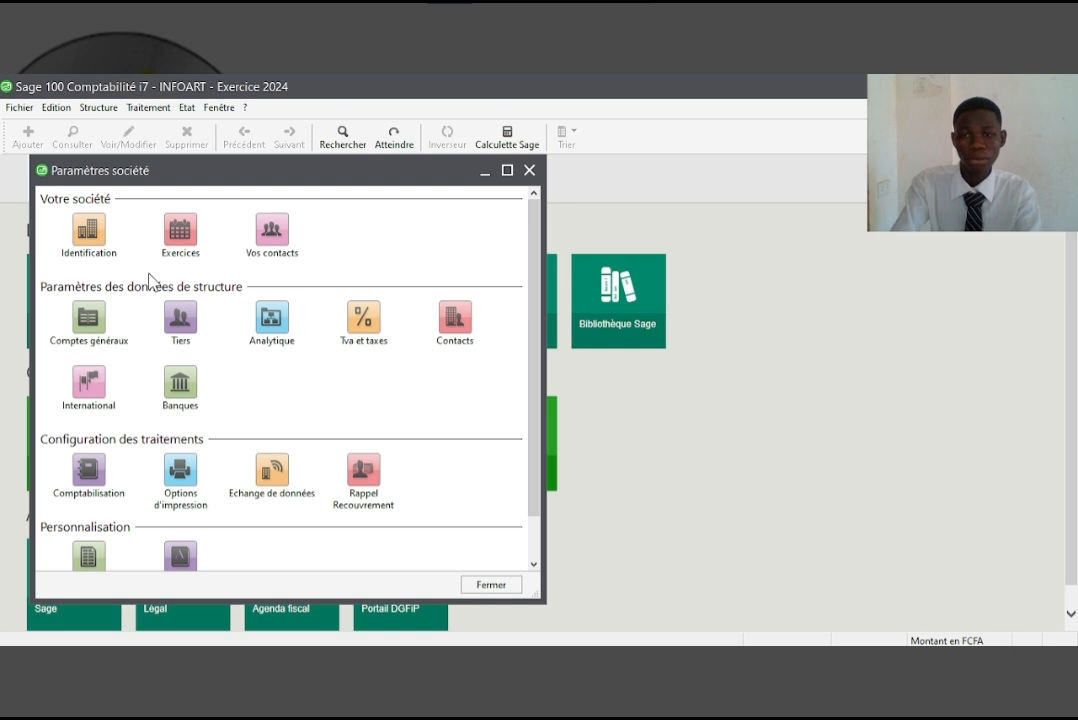
key("alt")
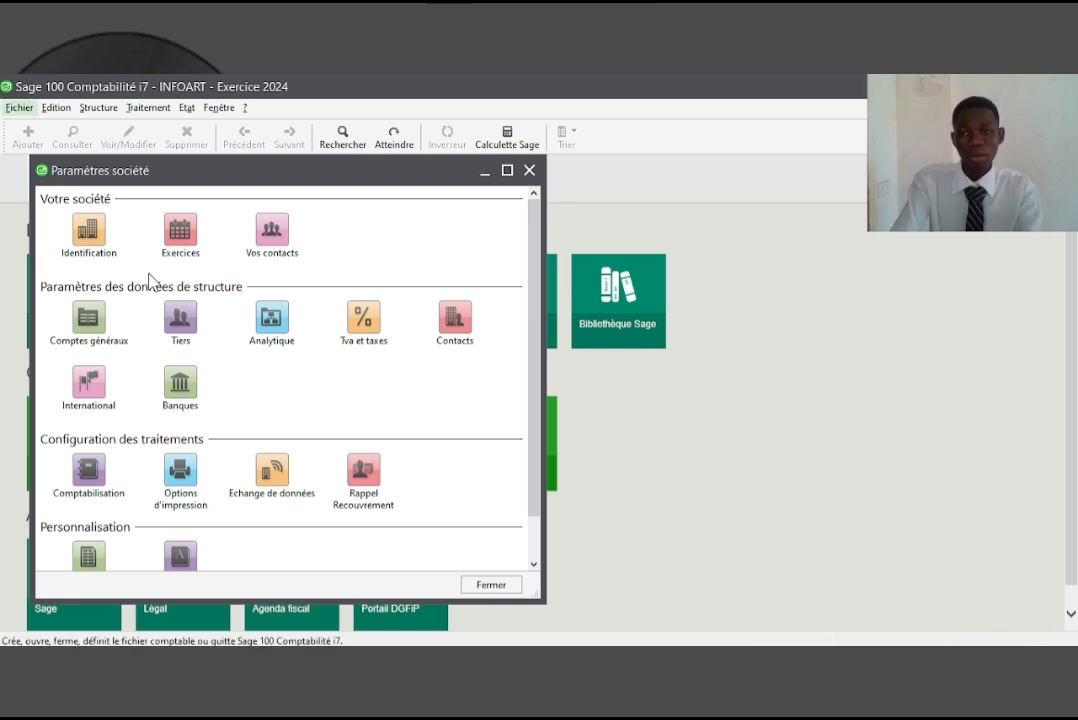
double_click(84, 318)
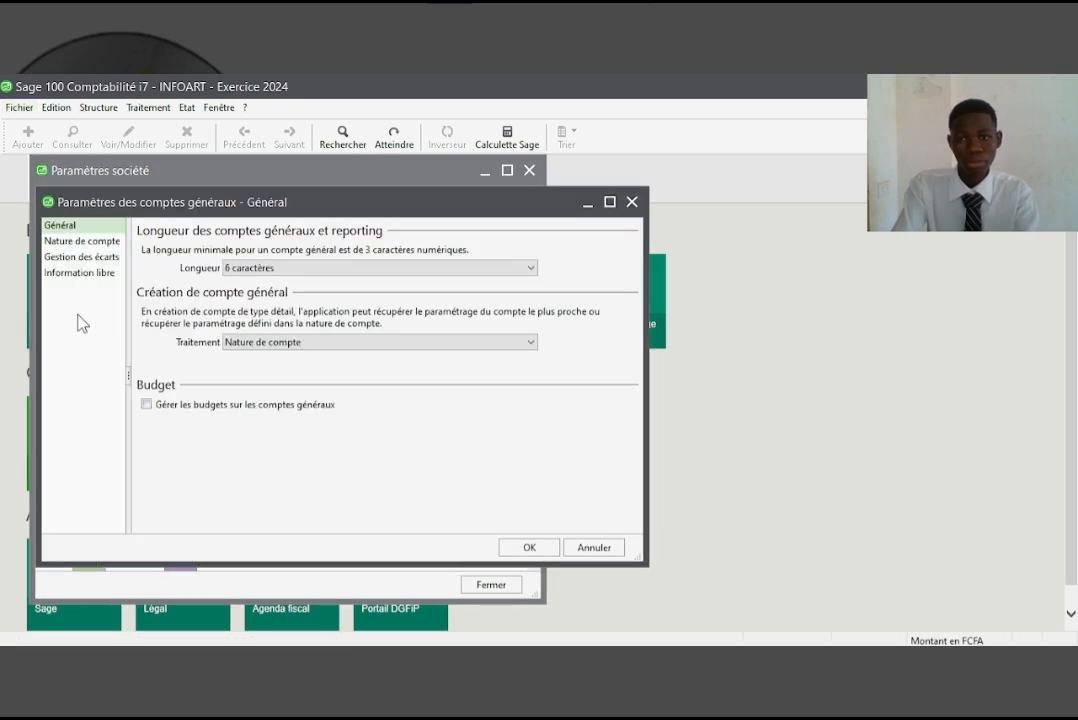
- Delete the 413 Client range from the Nature de compte account types
left_click(99, 244)
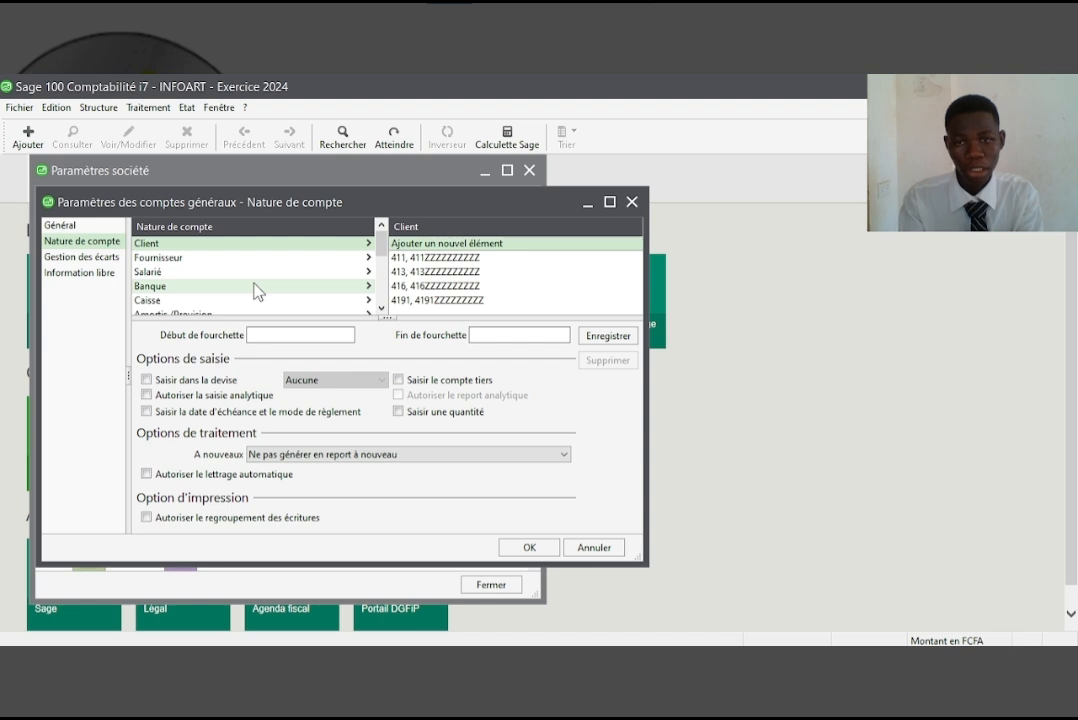
left_click(436, 272)
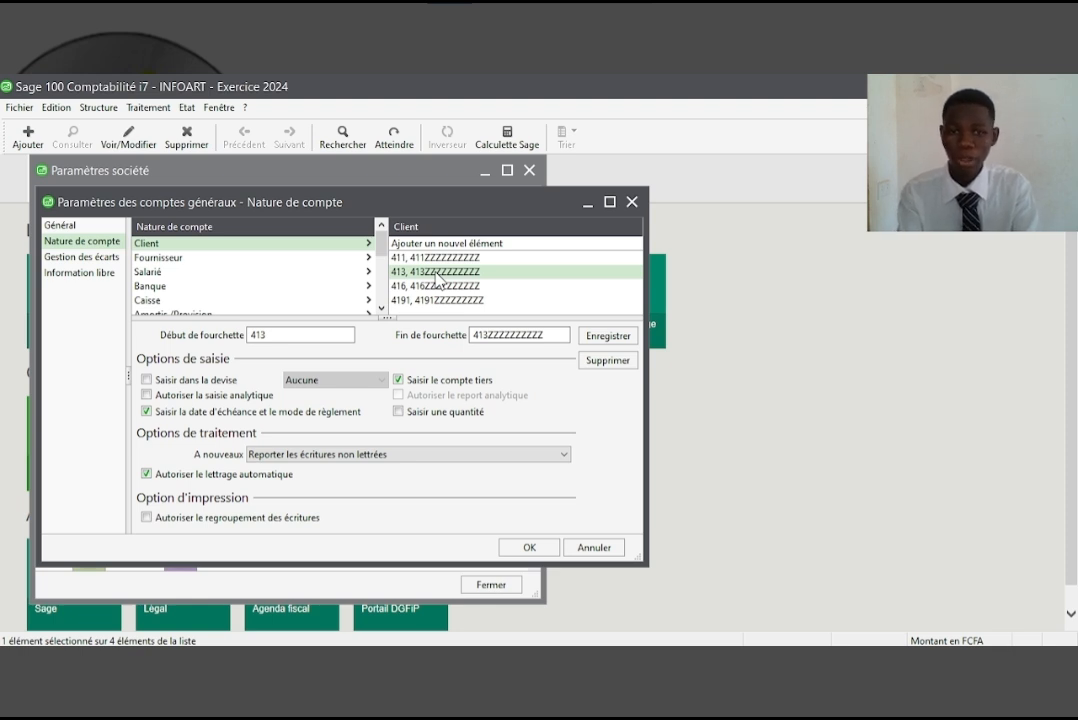
left_click(605, 361)
key("Return")
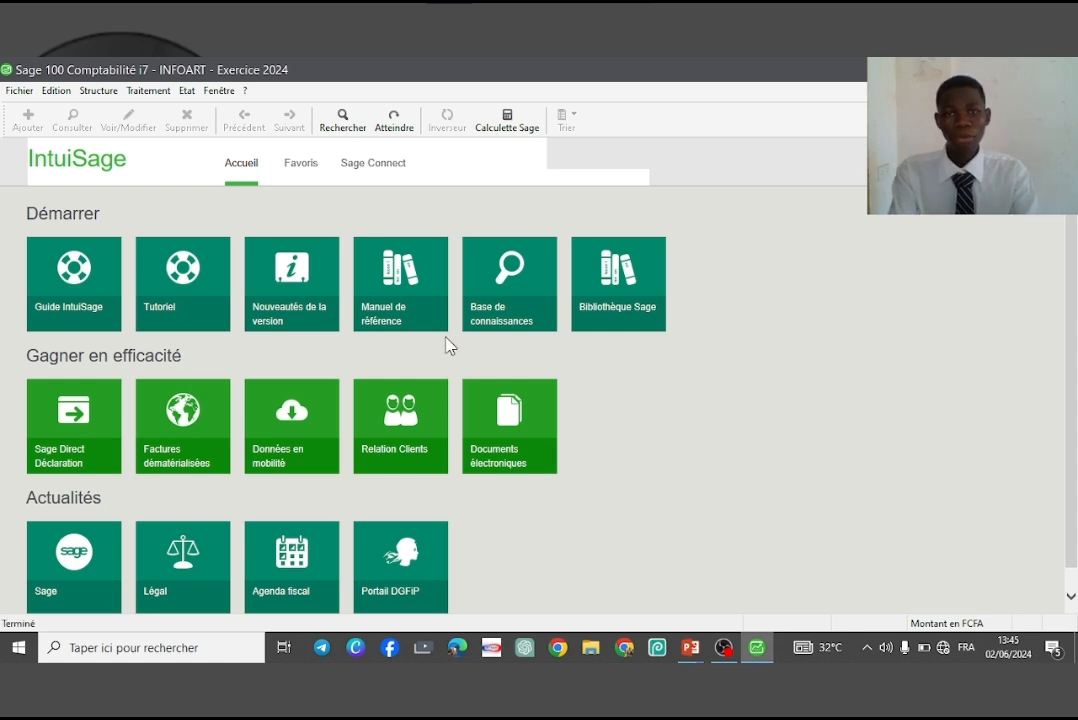
- Create a new customizable import/export format and save it as 'Plan comptable'
left_click(19, 91)
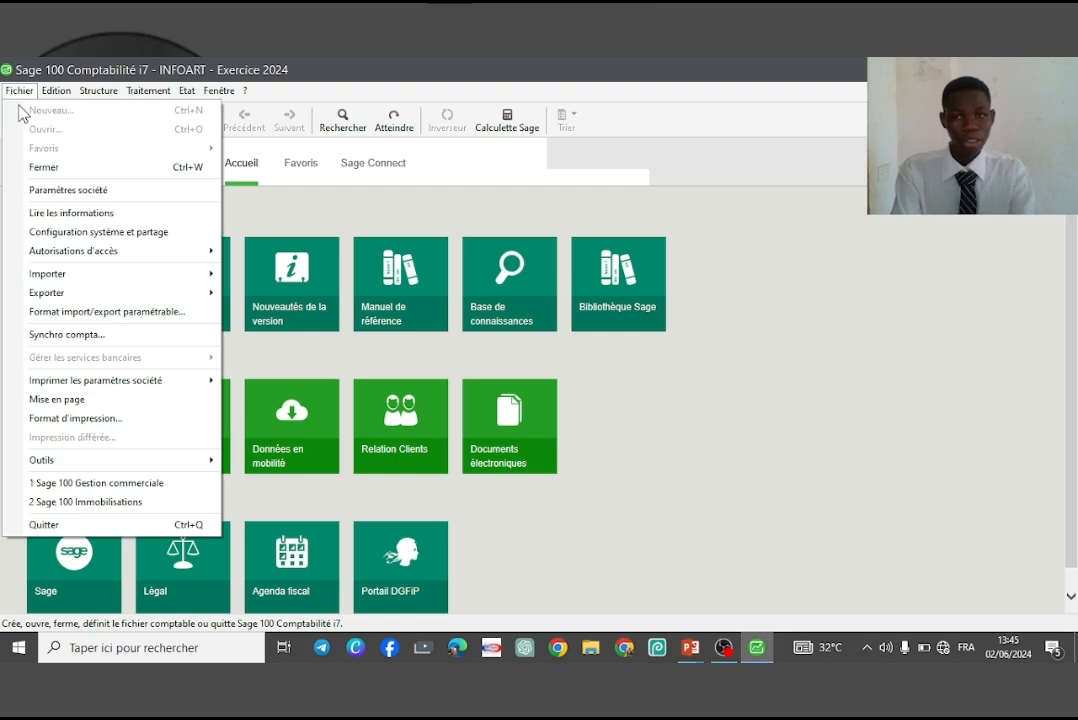
left_click(121, 314)
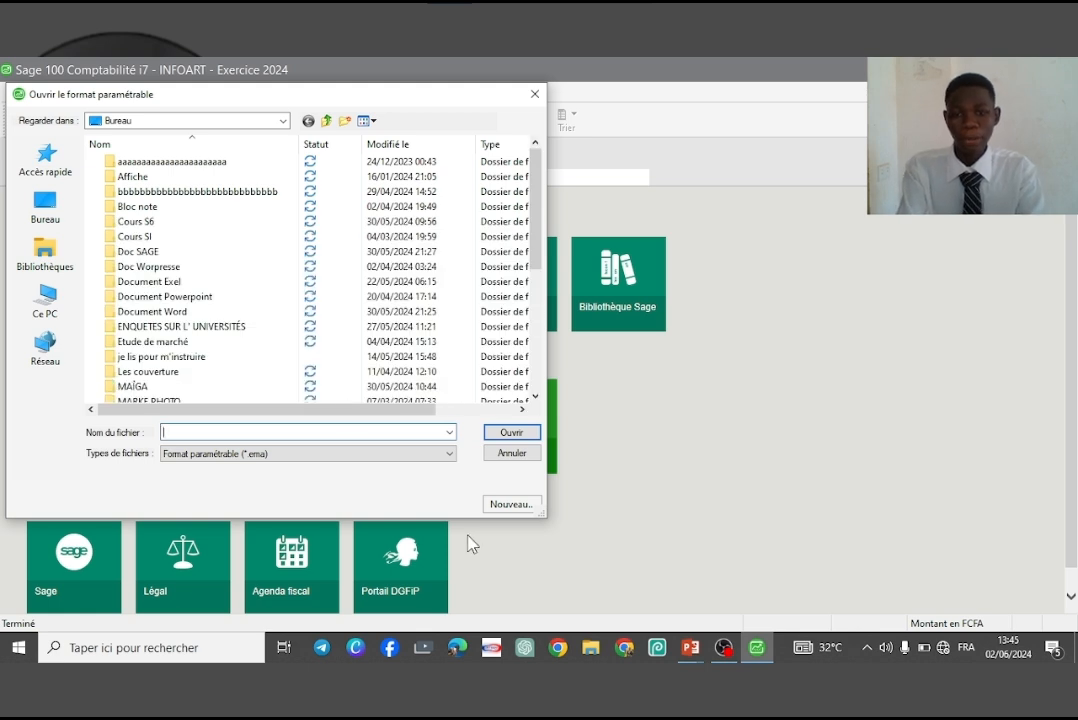
left_click(509, 505)
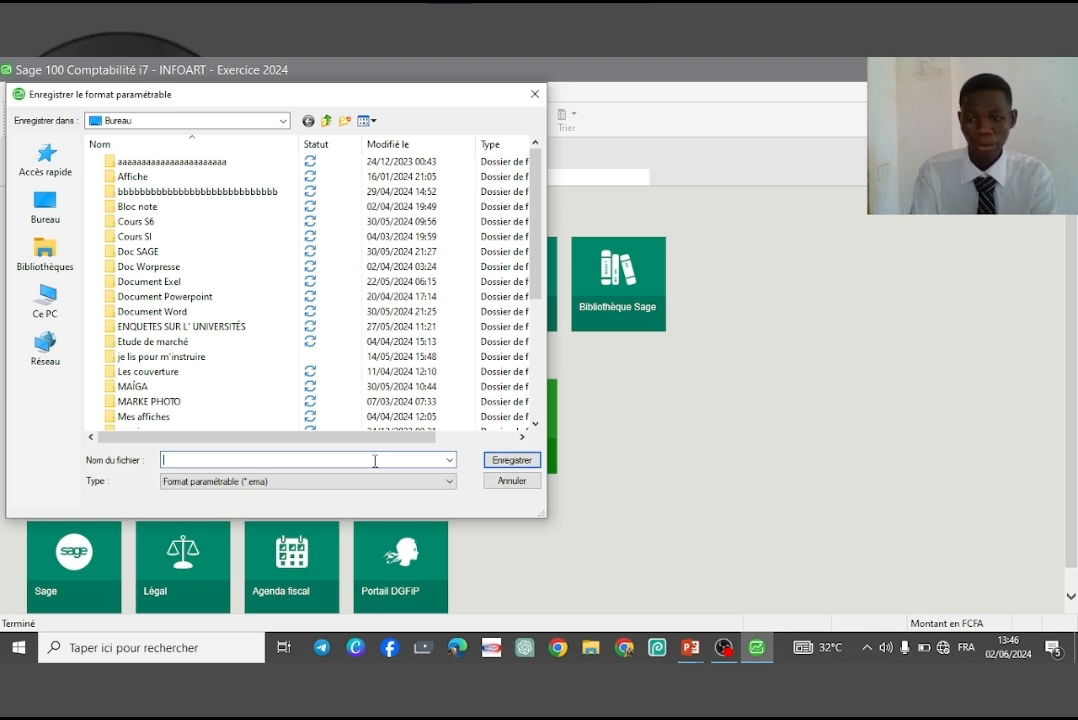
type("Plan comp")
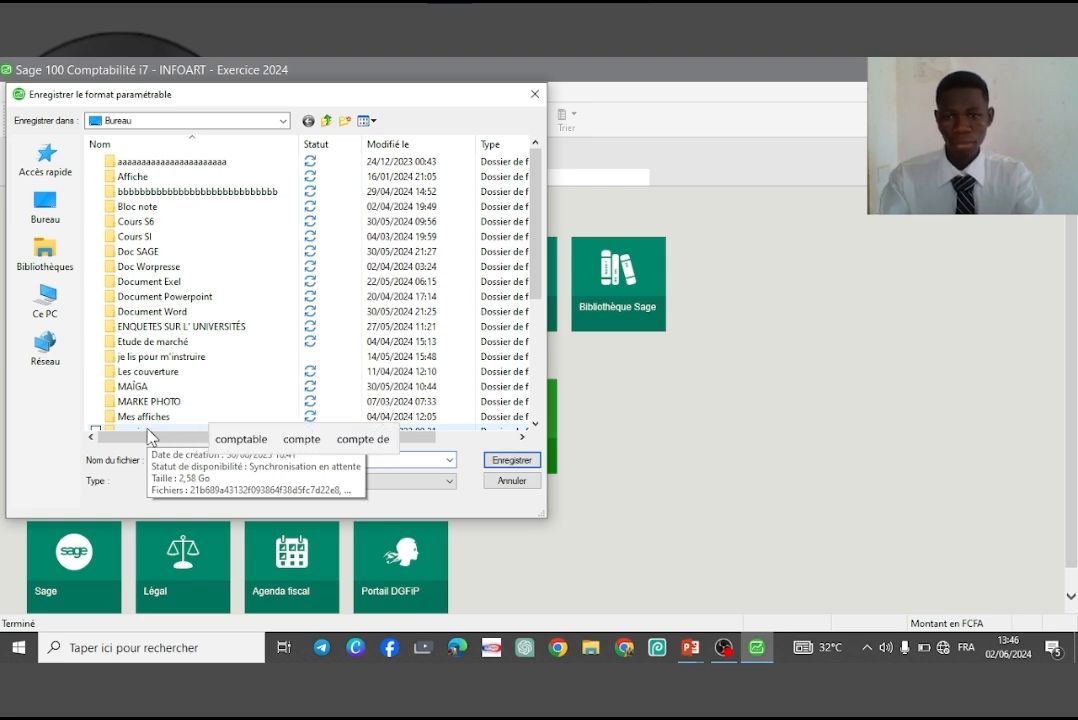
left_click(241, 439)
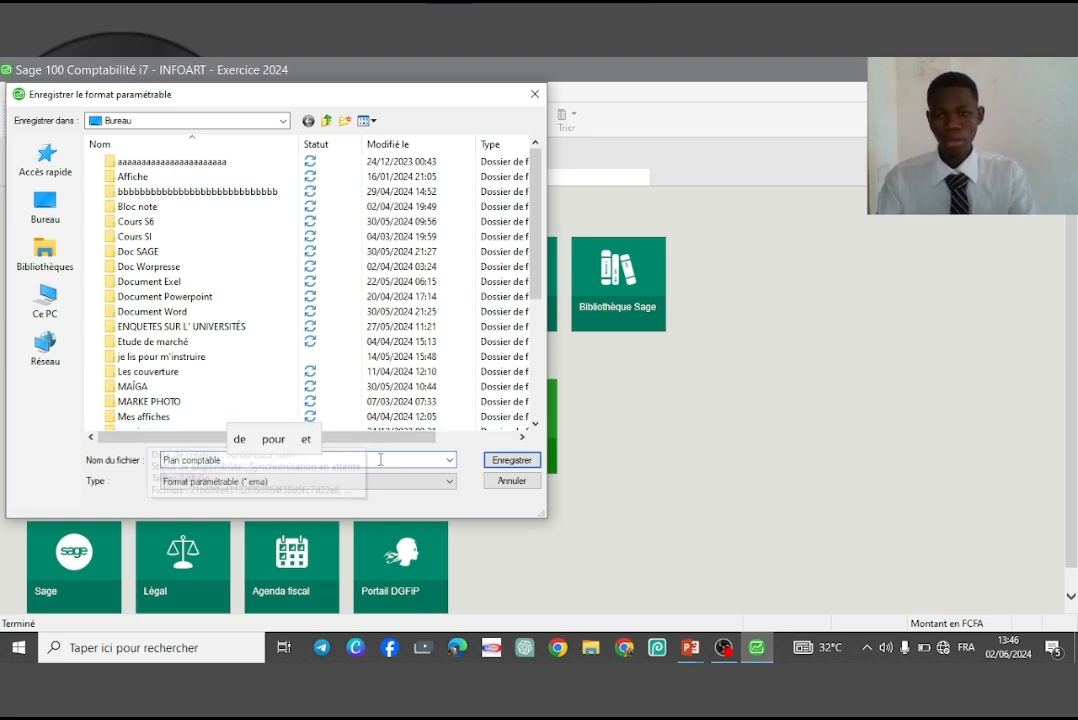
left_click(510, 461)
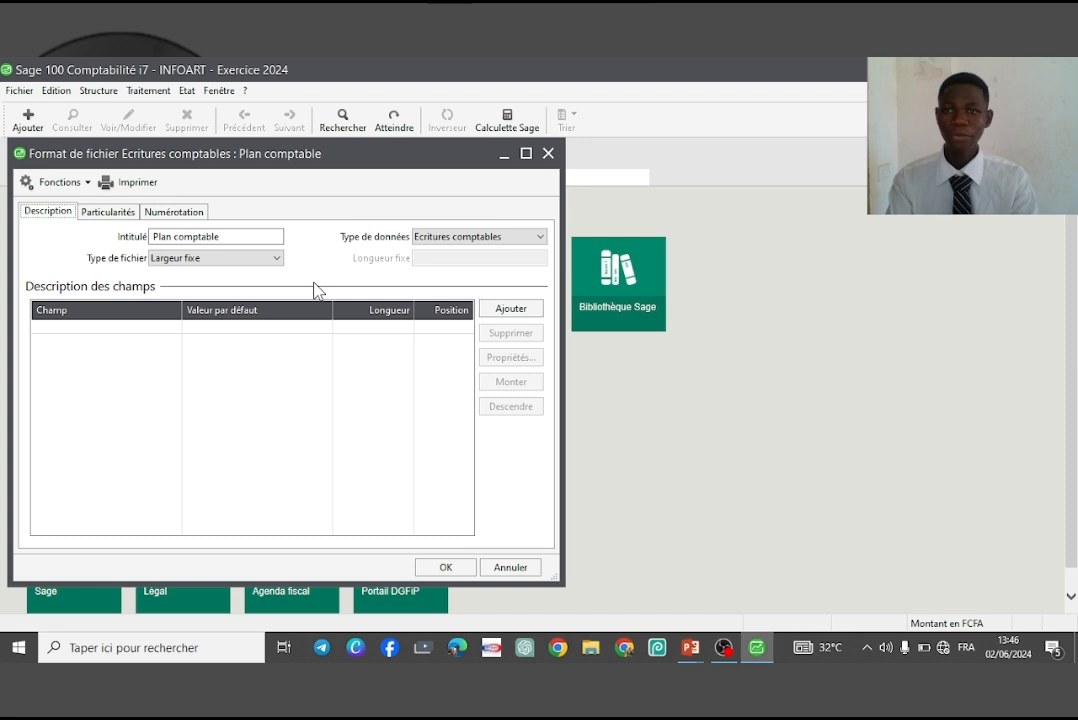
- Set the format's file type to Délimité and data type to Comptes généraux/analytiques
left_click(265, 264)
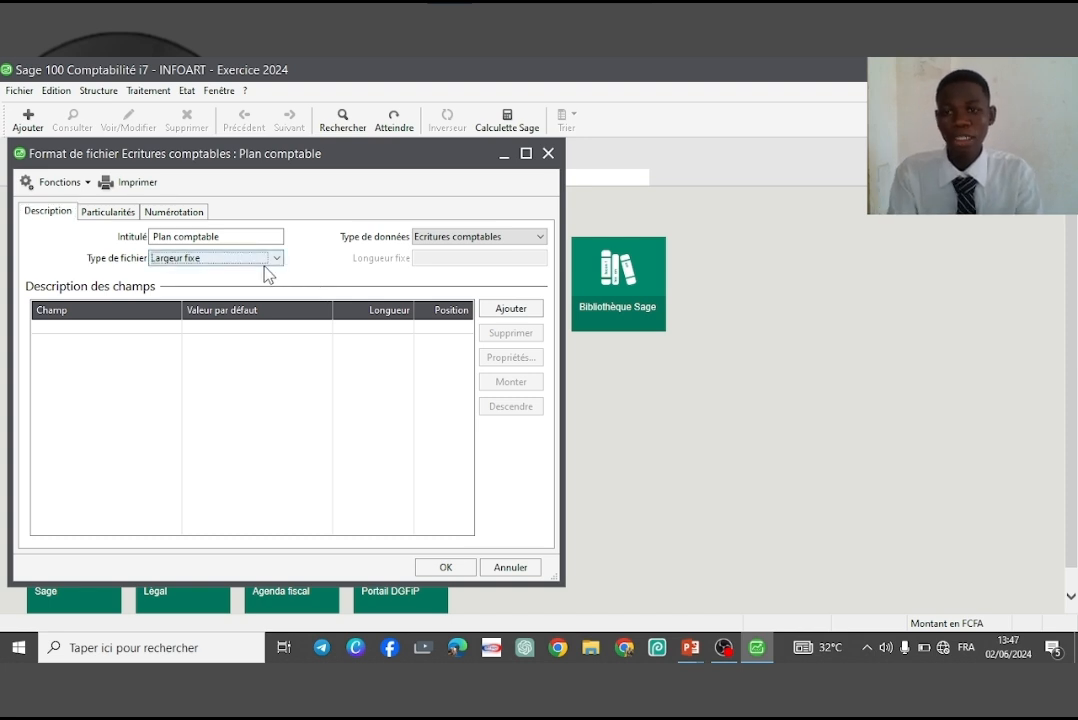
left_click(274, 259)
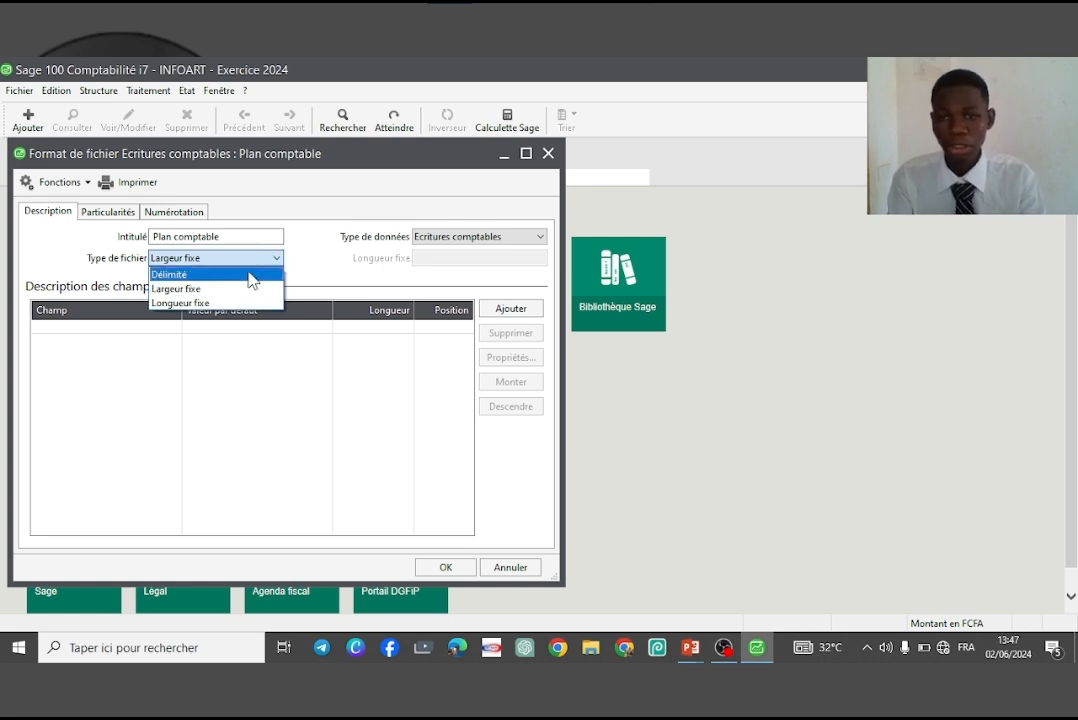
left_click(250, 274)
key("Return")
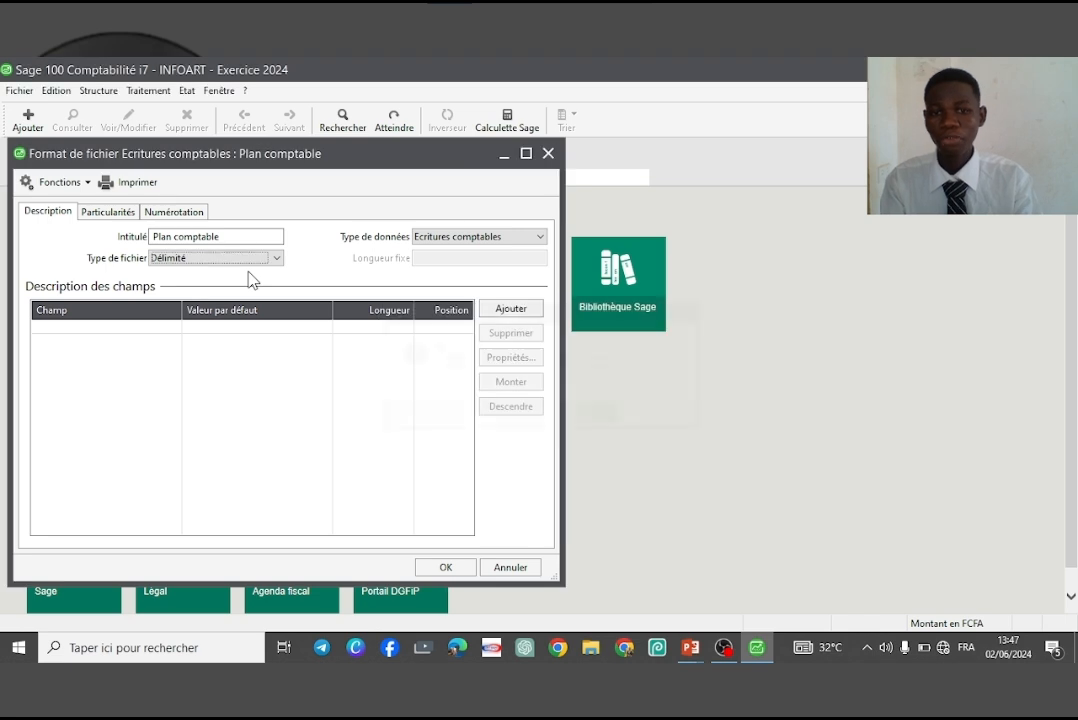
left_click(462, 241)
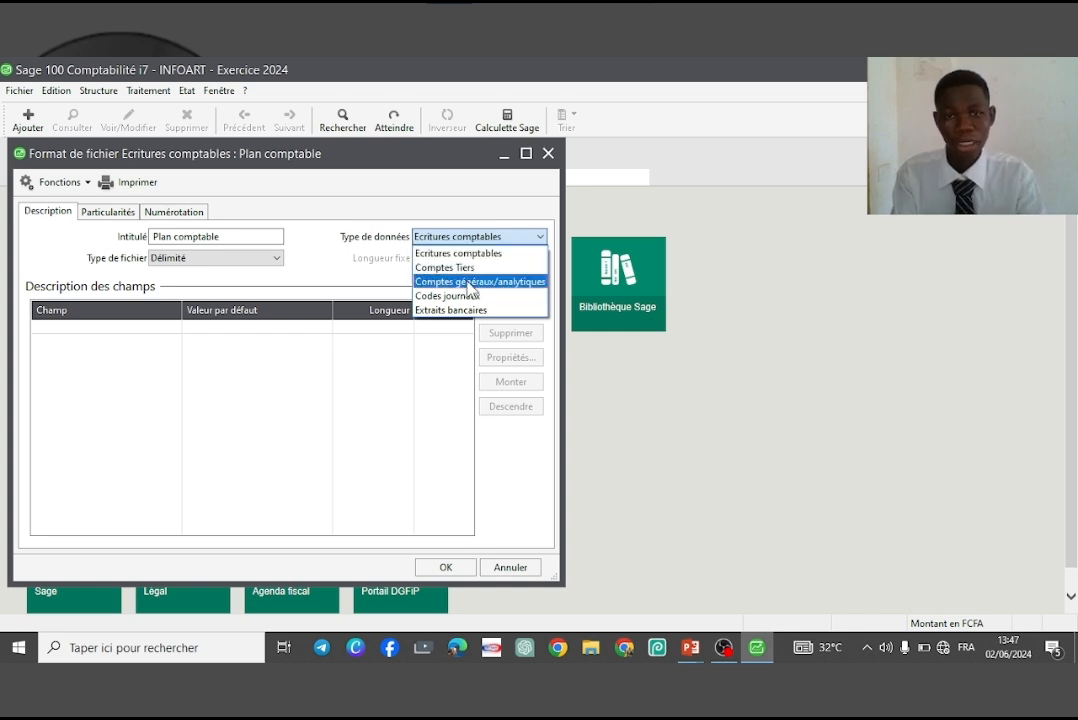
left_click(470, 283)
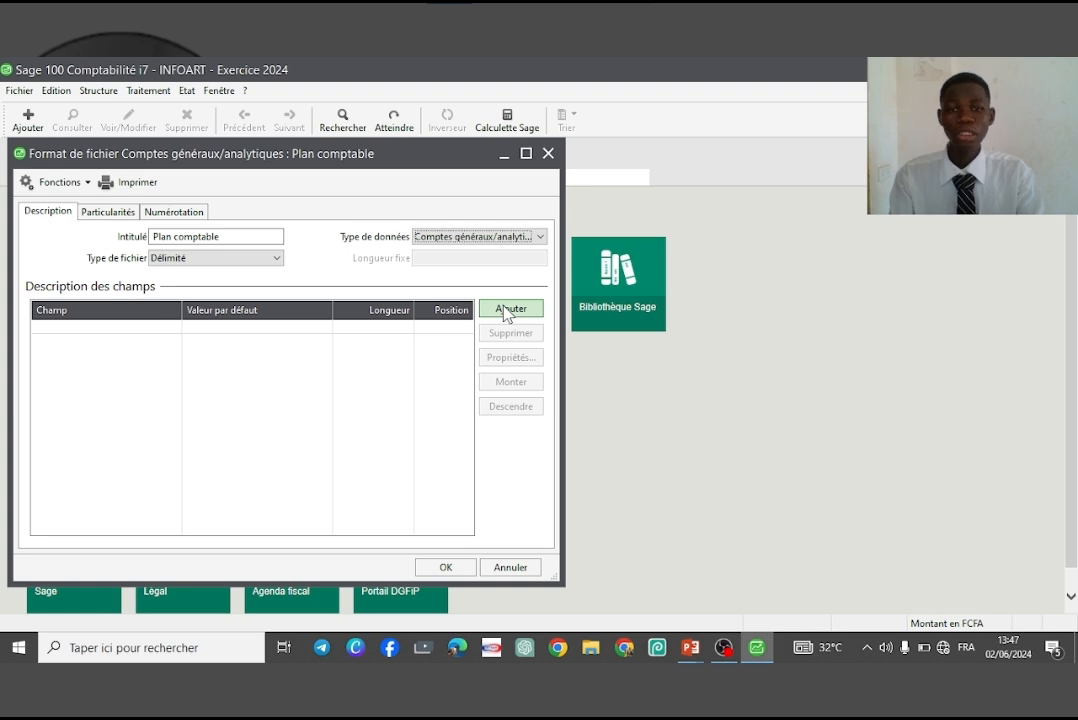
- Add the Numéro compte and Intitulé fields to the format and save it
left_click(507, 310)
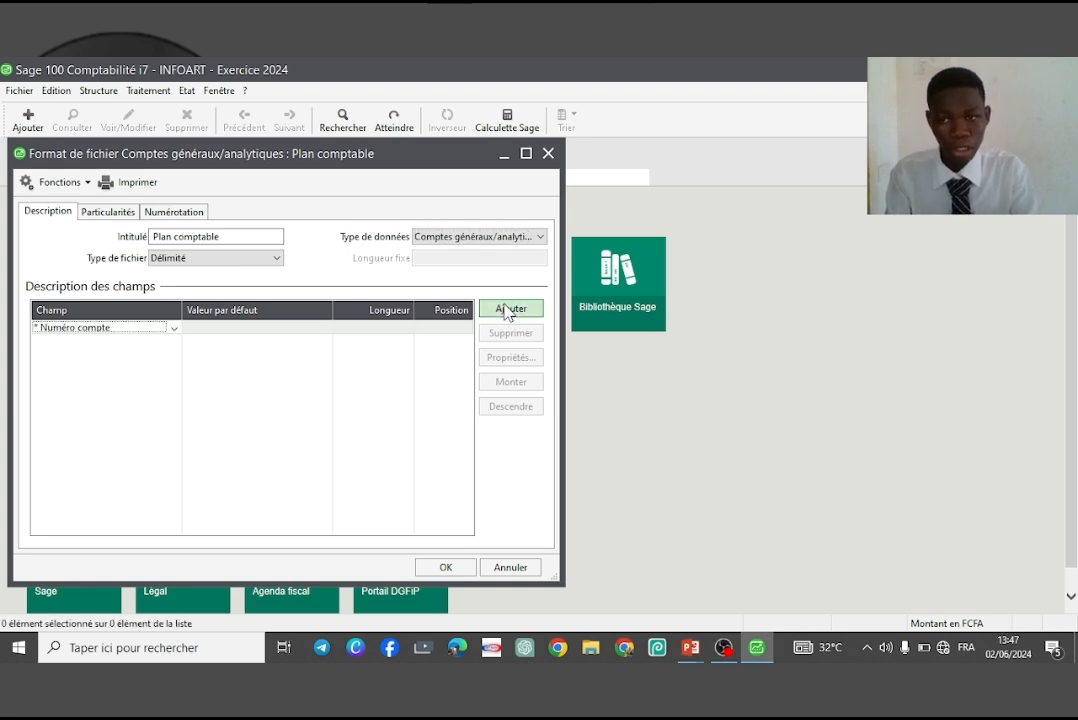
left_click(508, 310)
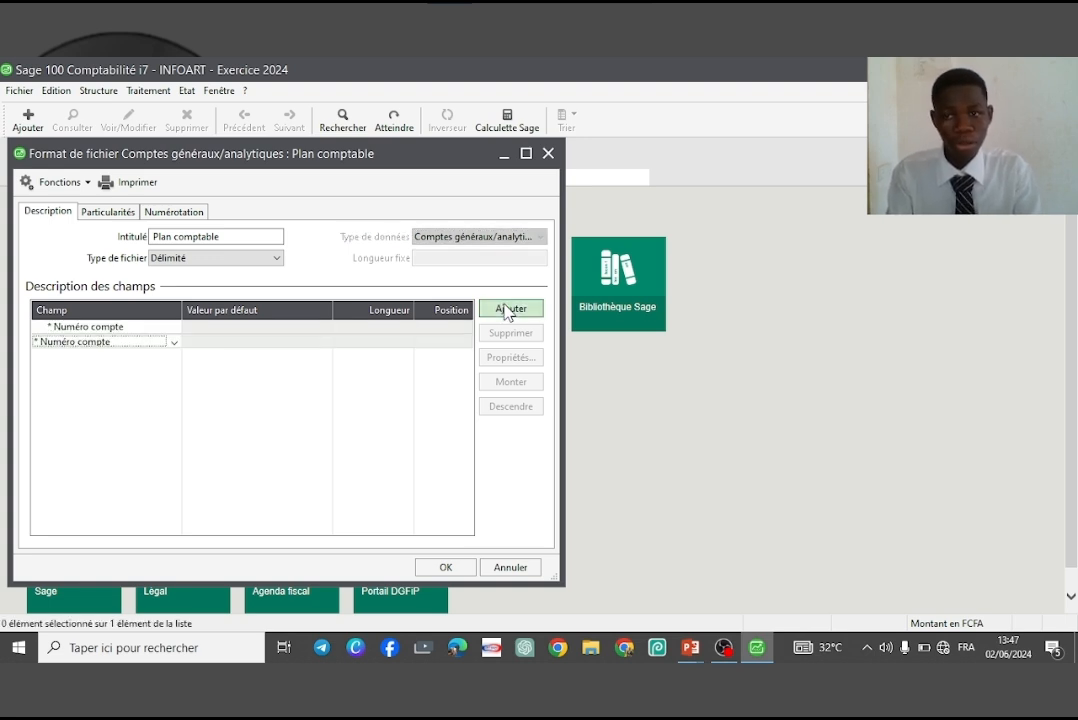
left_click(174, 345)
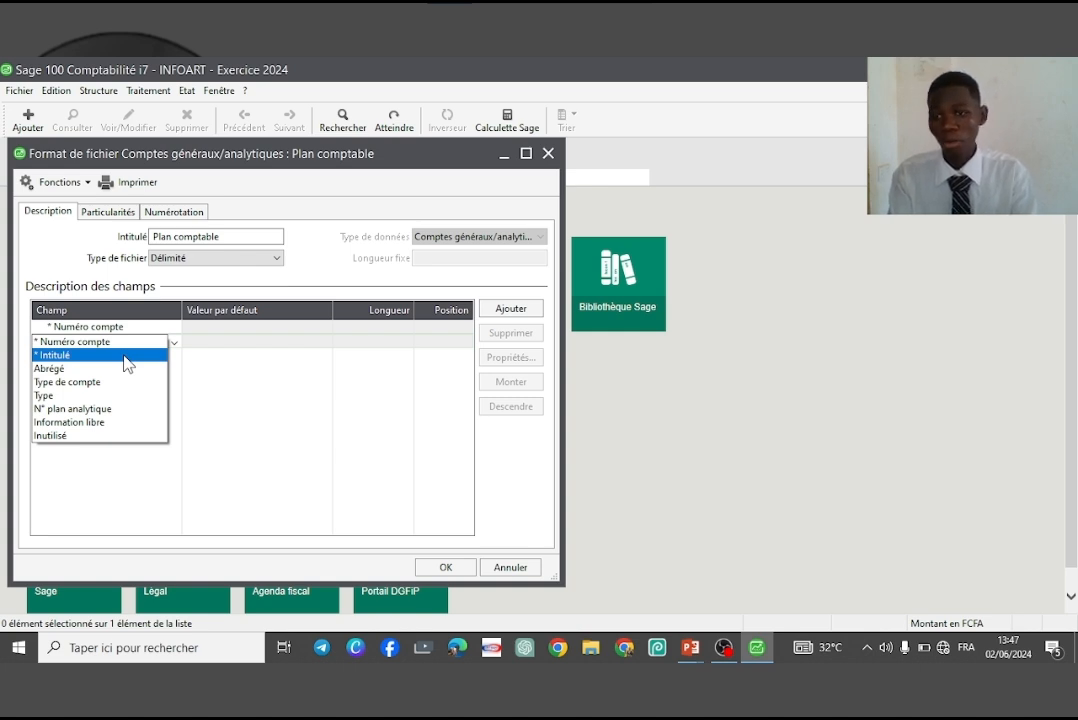
left_click(127, 356)
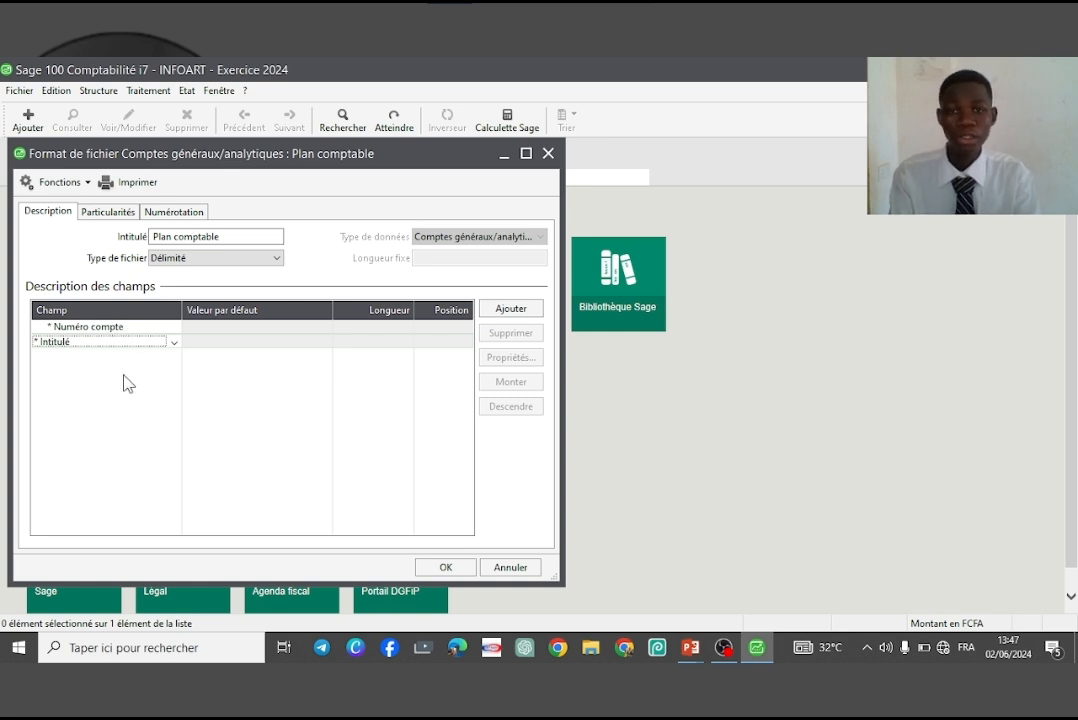
left_click(440, 568)
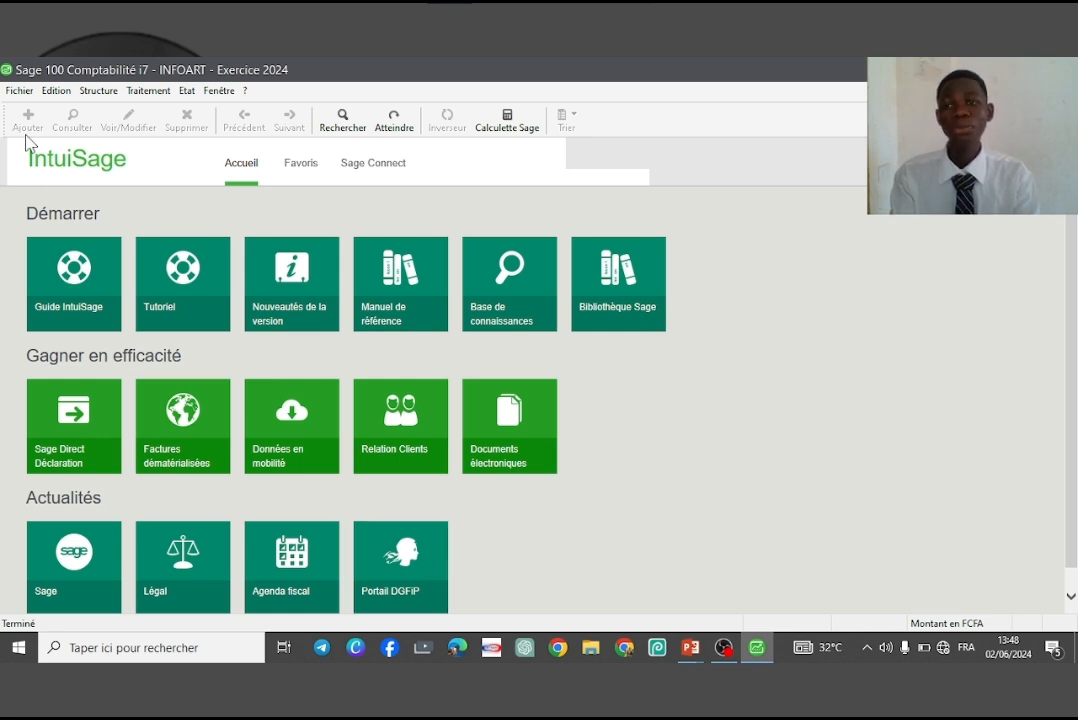
- Import Plan comptable.txt using the Plan comptable.ema customizable format
left_click(25, 92)
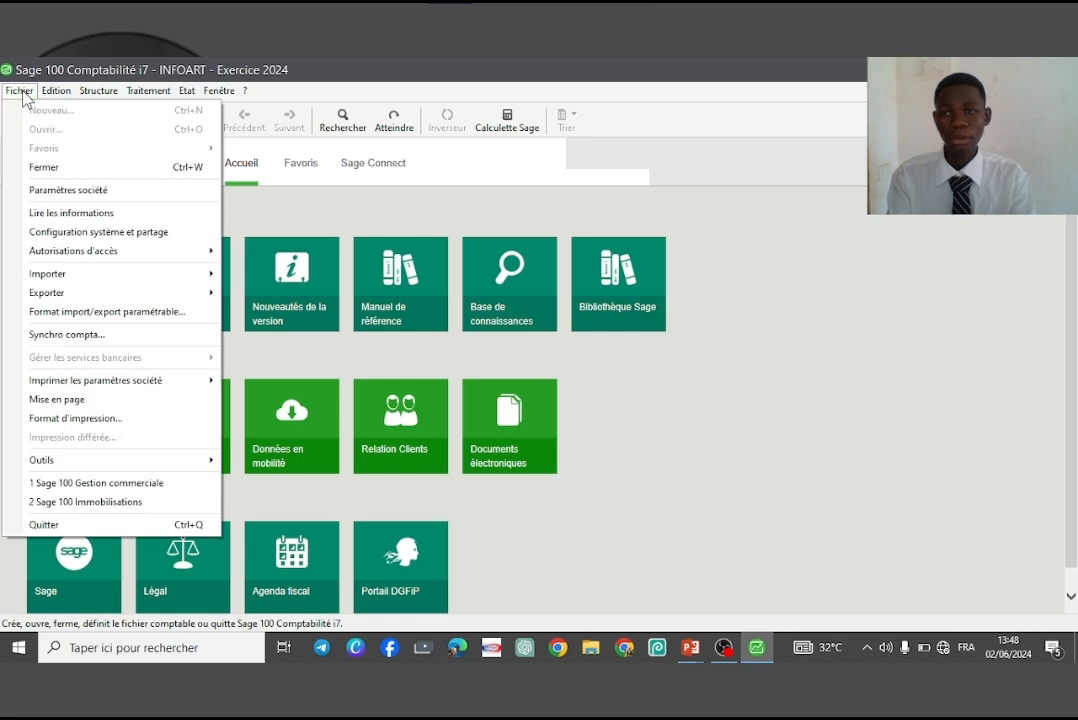
mouse_move(116, 276)
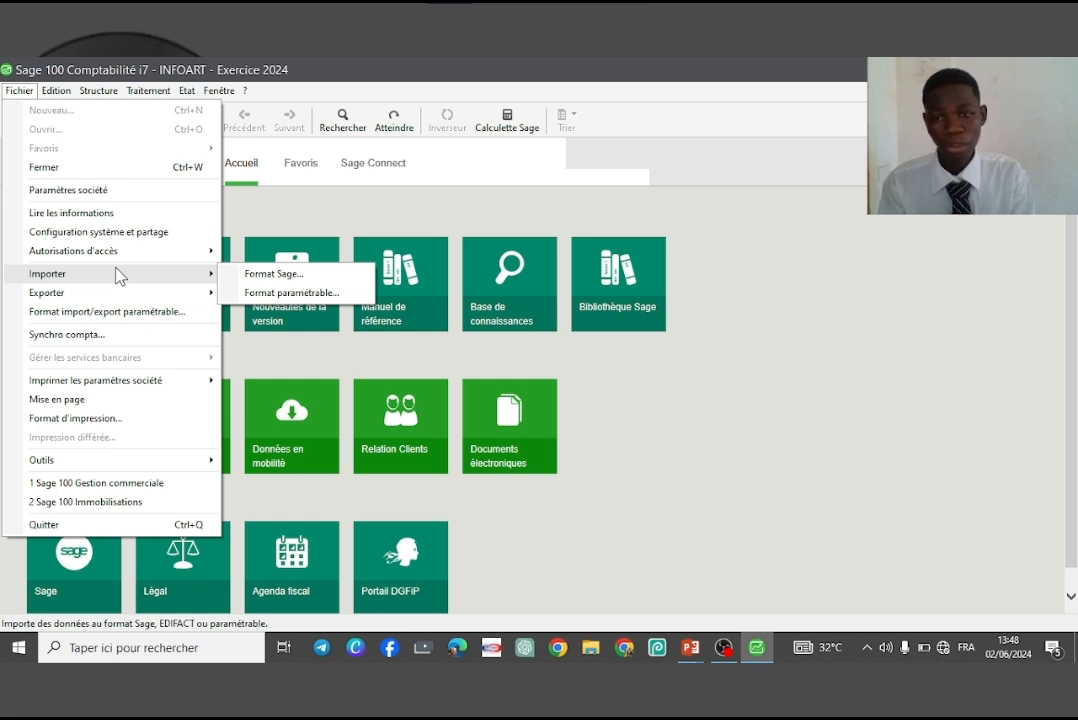
left_click(258, 300)
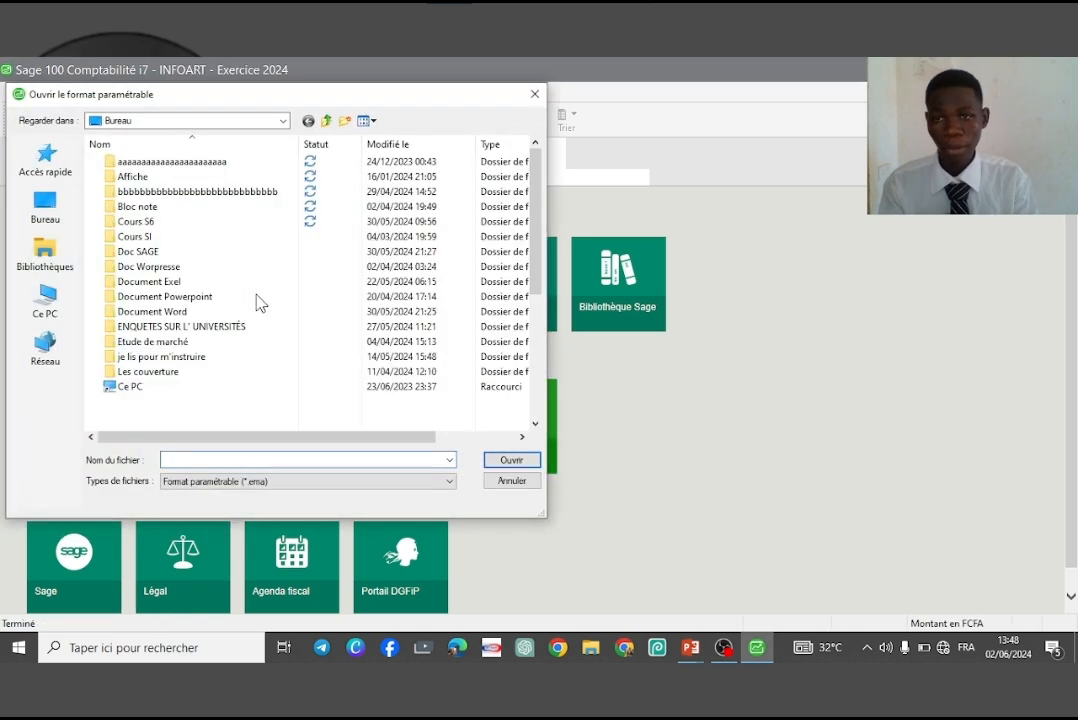
left_click(537, 337)
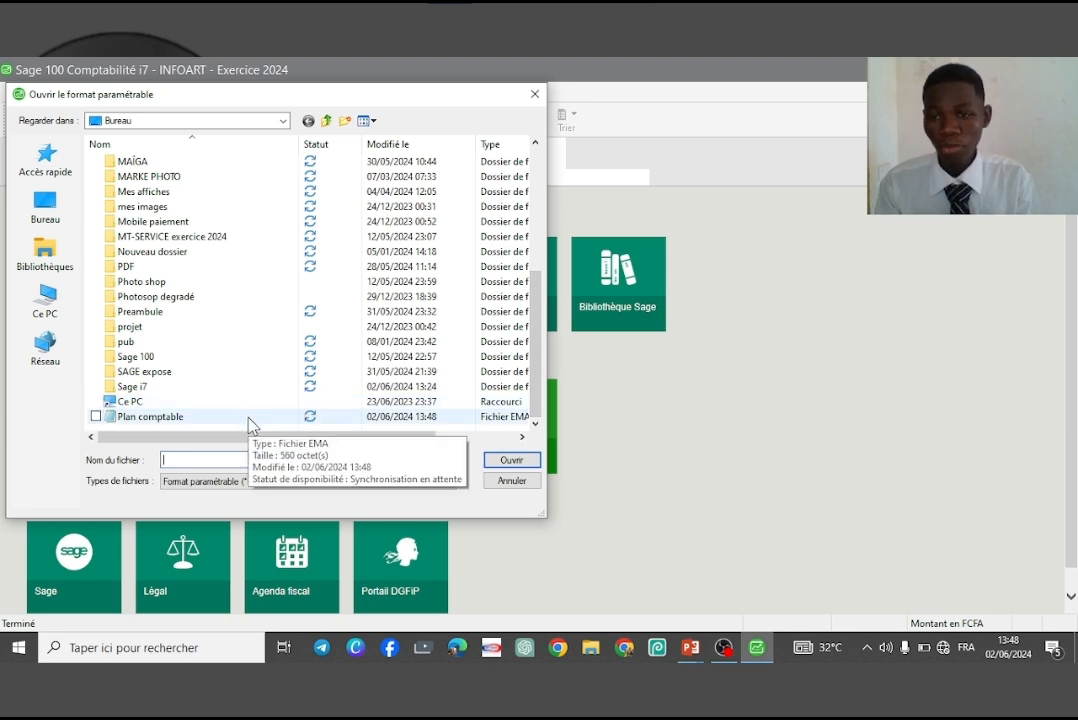
left_click(249, 419)
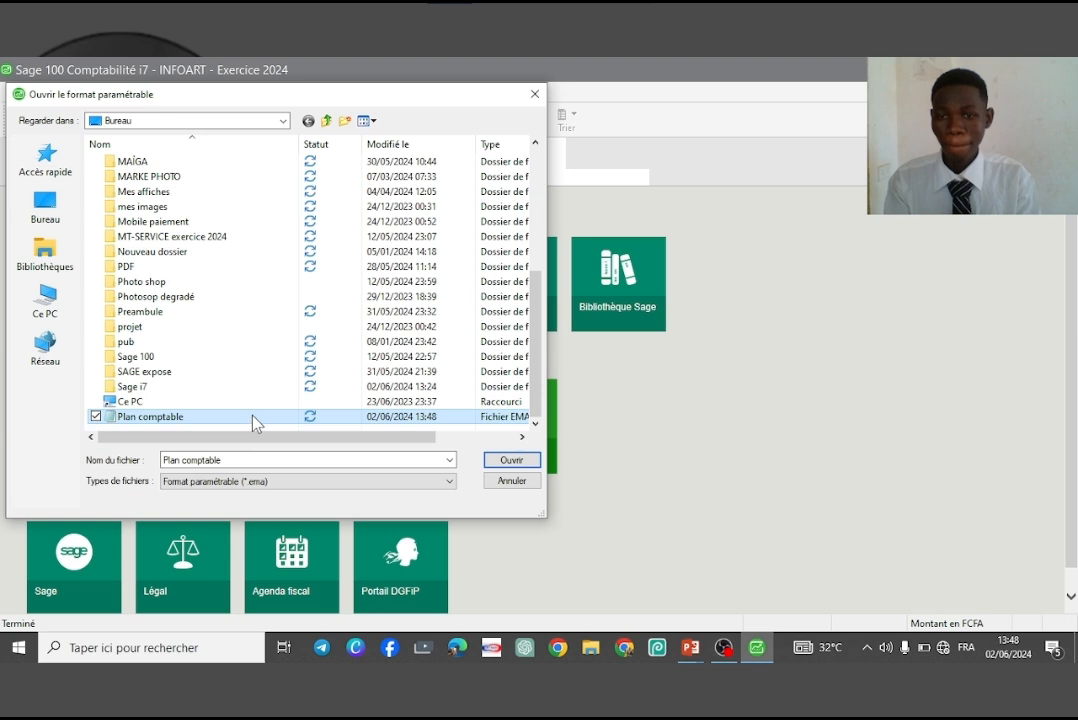
double_click(254, 419)
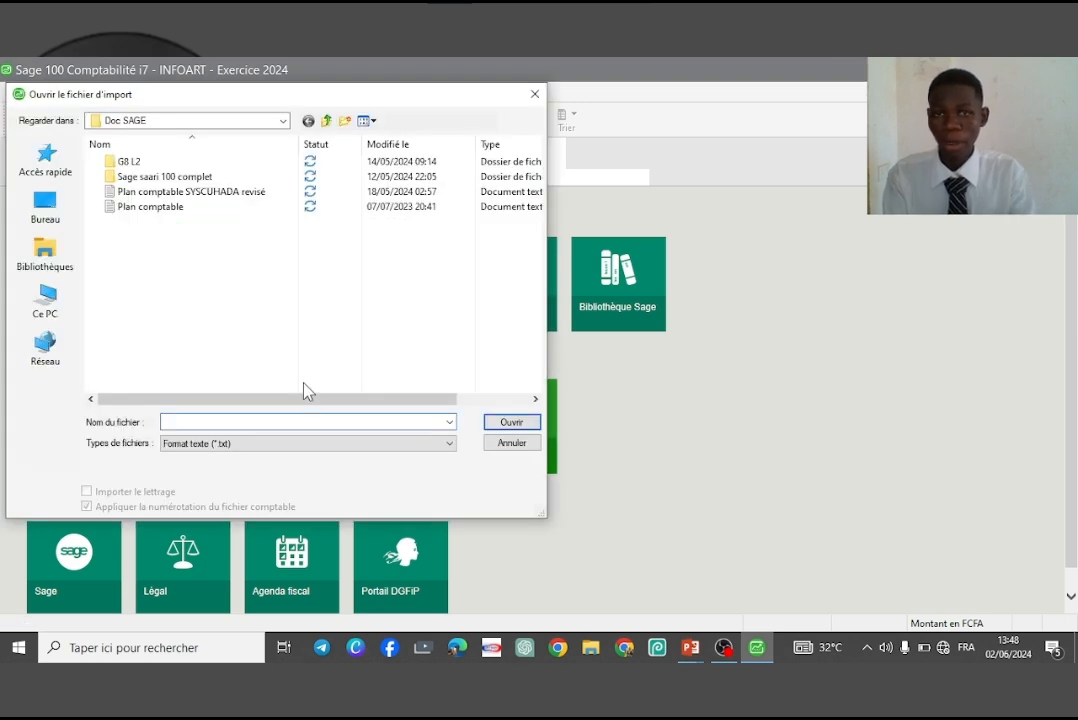
left_click(186, 214)
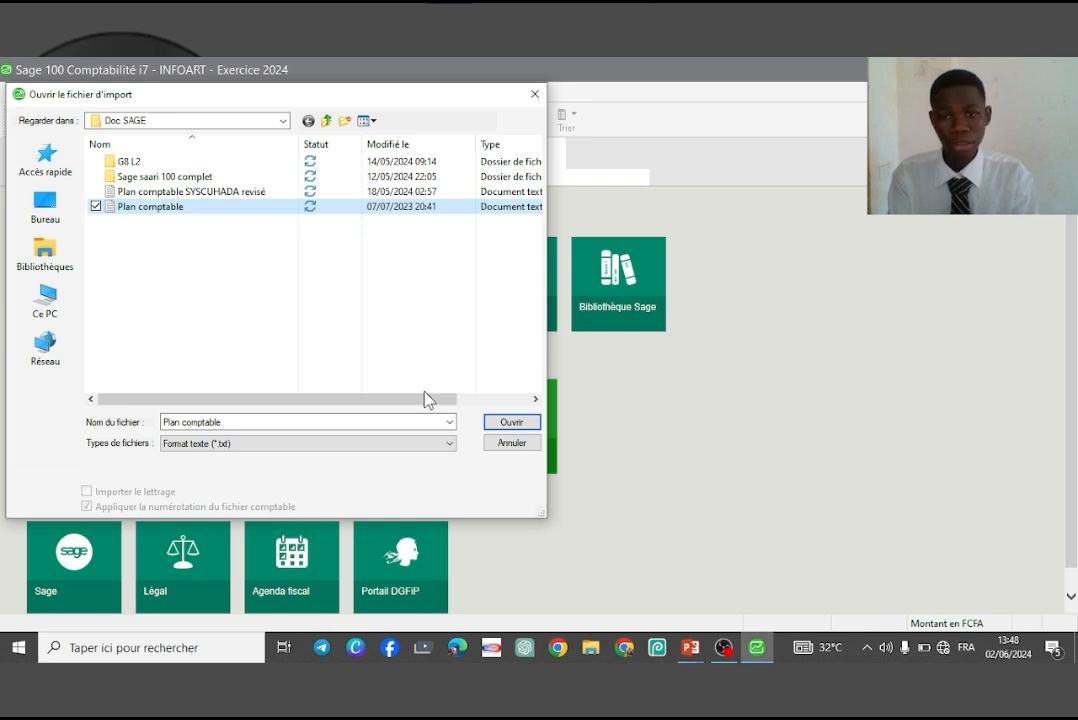
left_click(527, 426)
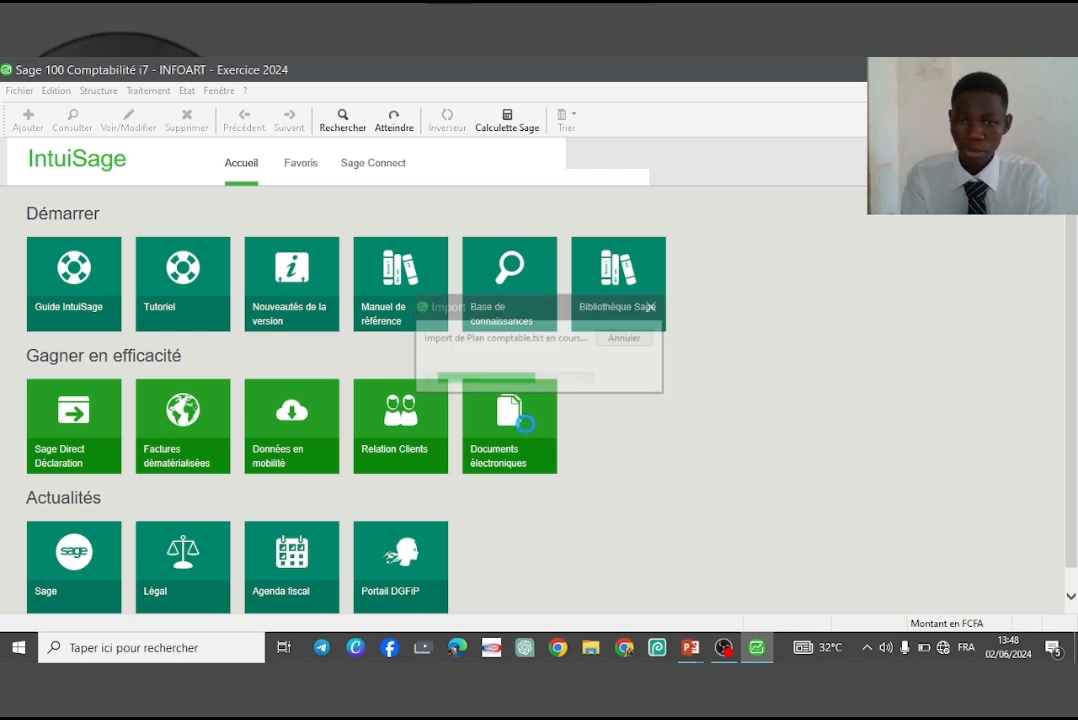
key("Return")
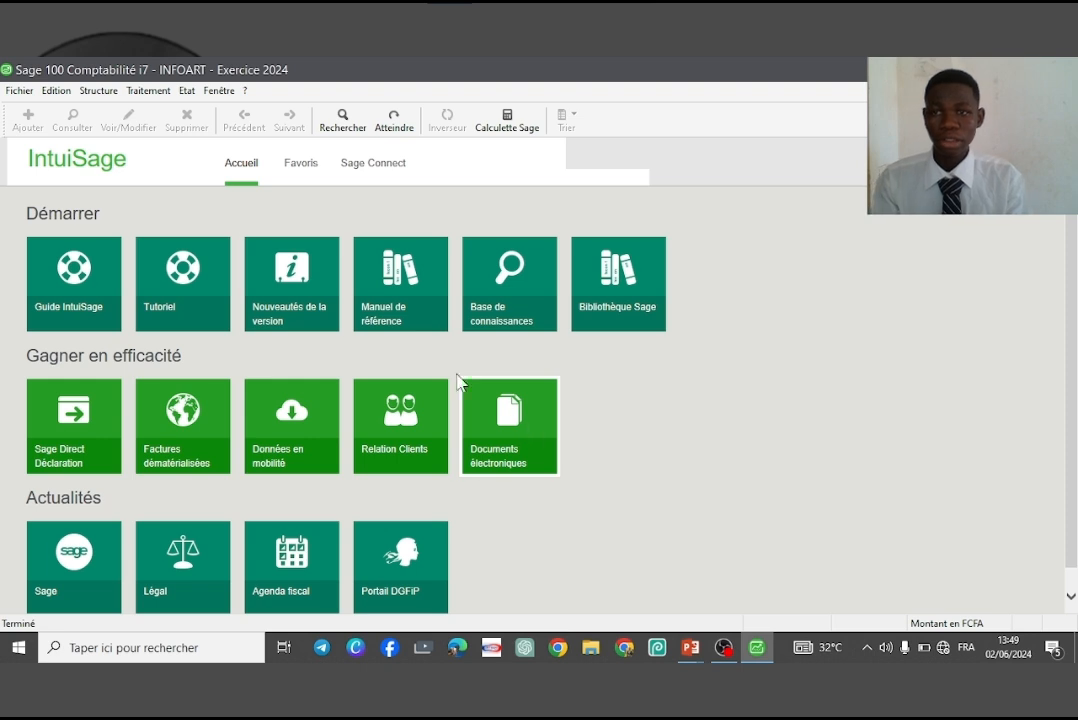
- Open Structure > Plan comptable and scroll through the imported account list
left_click(98, 90)
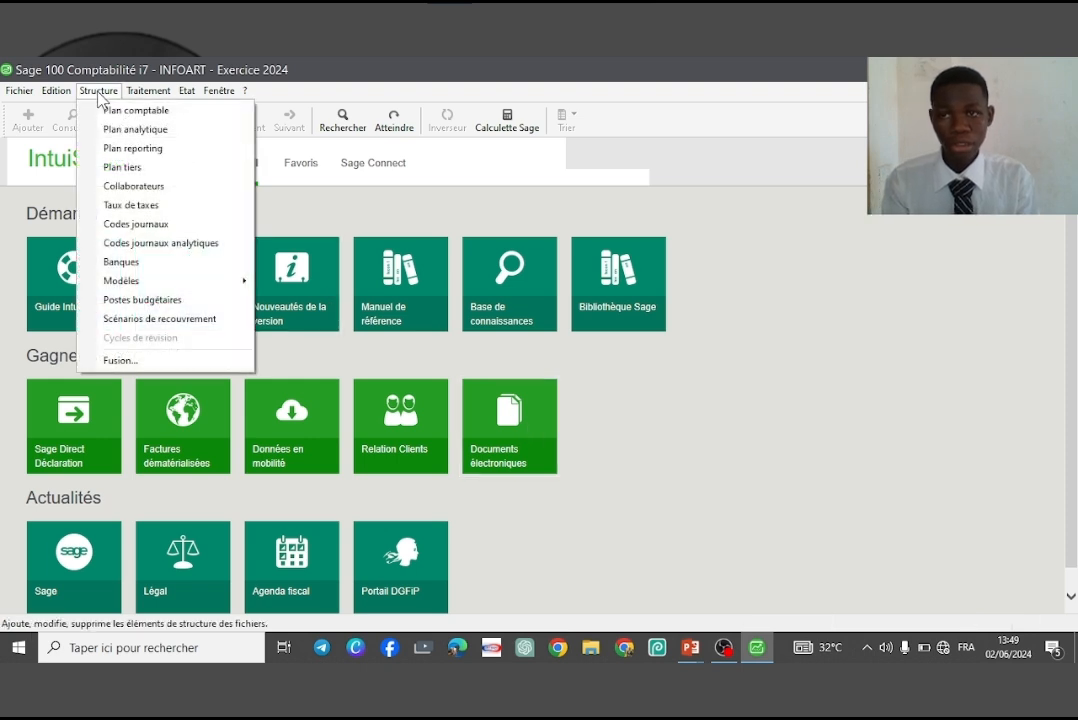
left_click(110, 108)
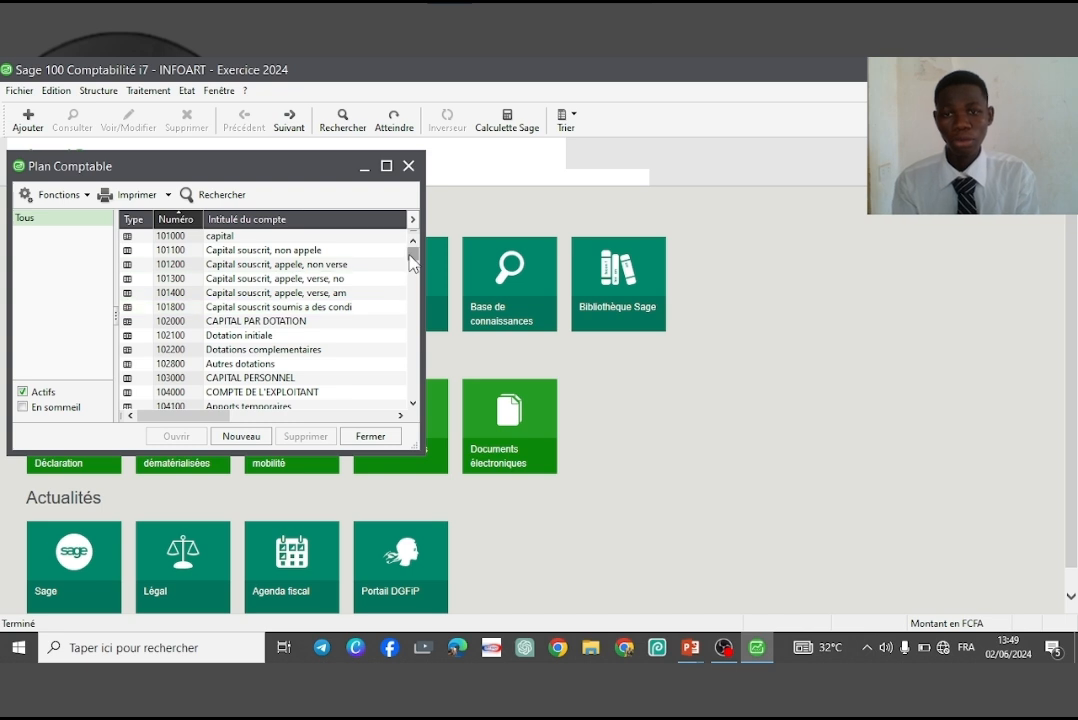
left_click_drag(412, 262, 415, 400)
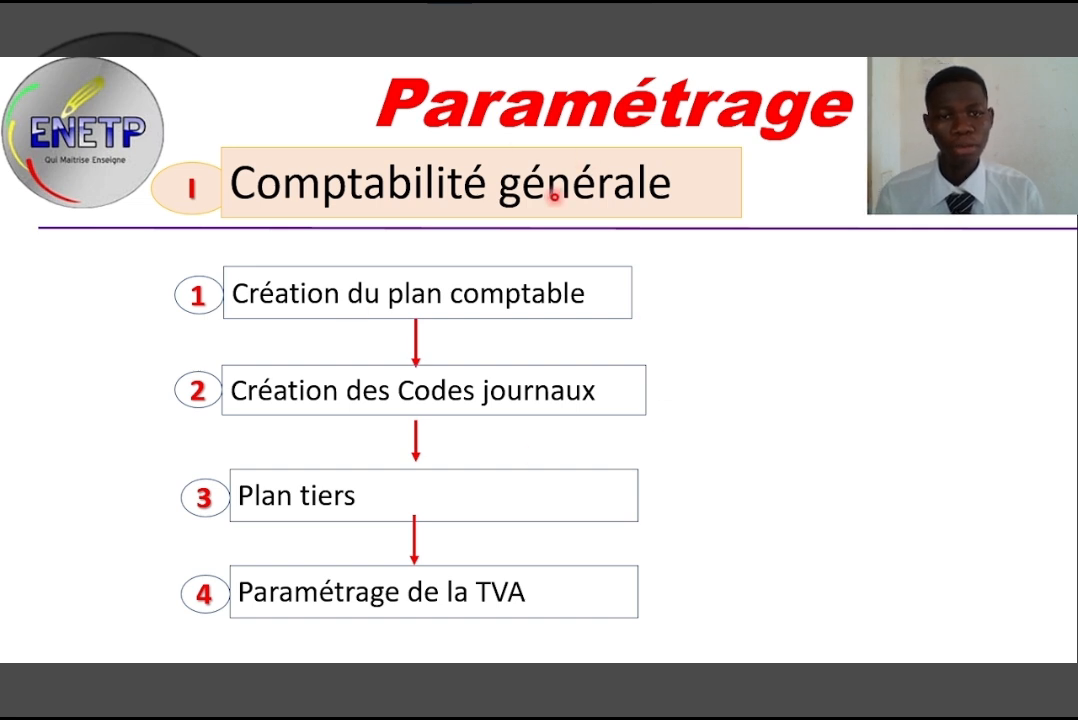
- Switch from the PowerPoint slide back to the Sage 100 Comptabilité window
key("alt+Tab")
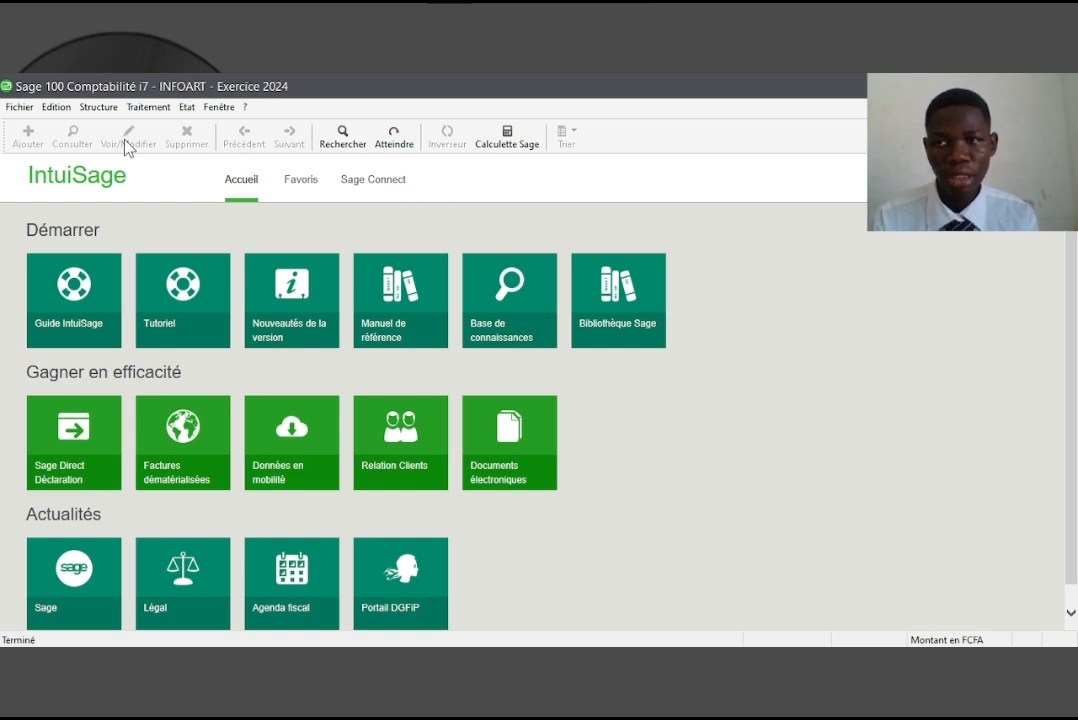
- Open Codes journaux and start a new journal of type Achats
left_click(98, 107)
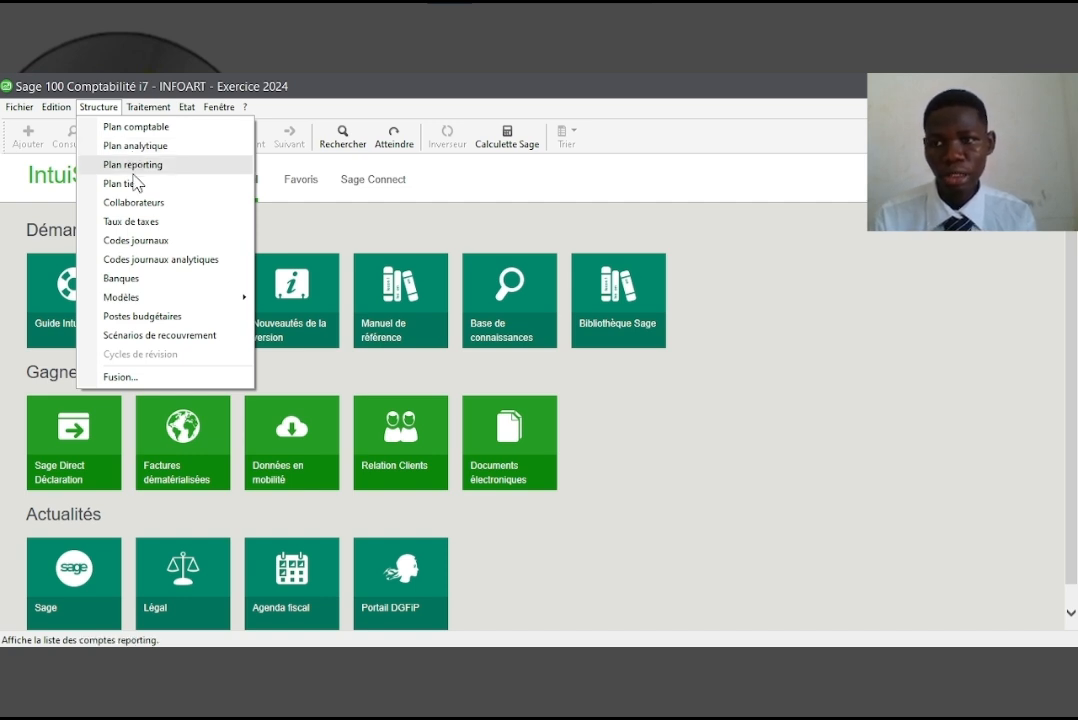
left_click(144, 247)
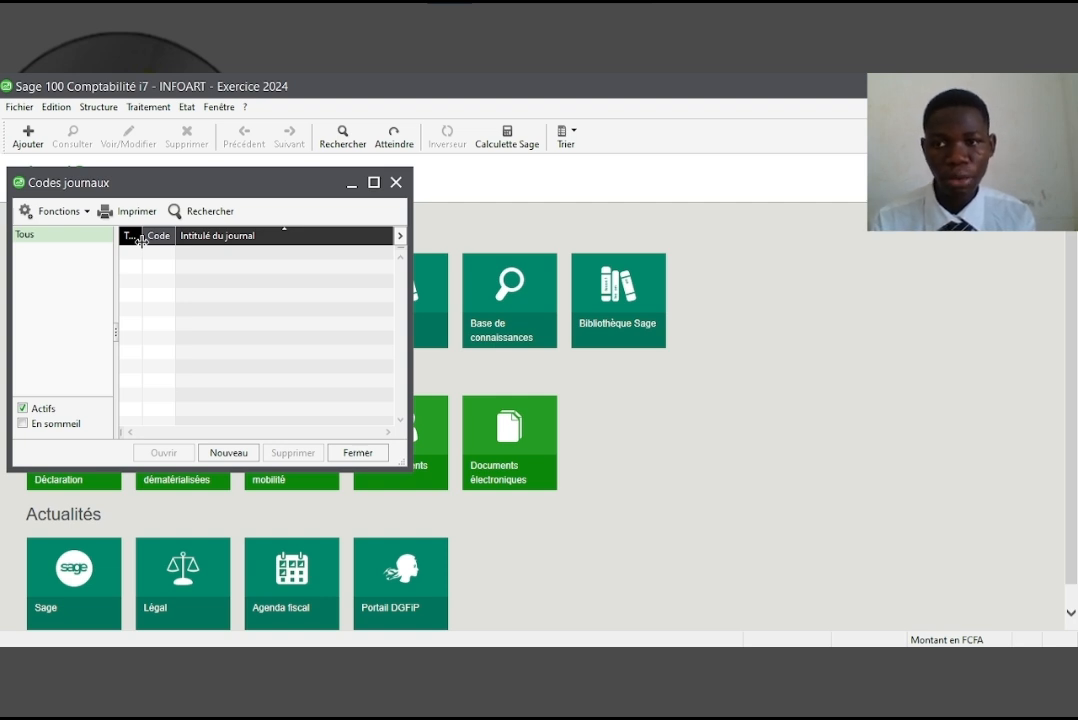
left_click(232, 452)
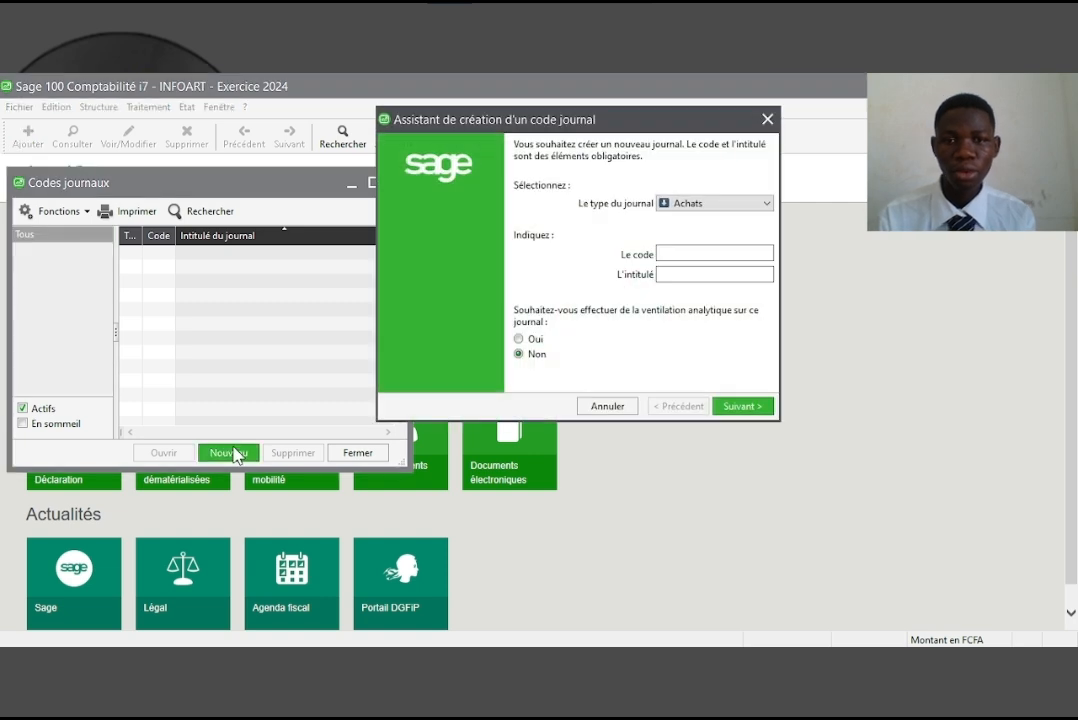
left_click(688, 252)
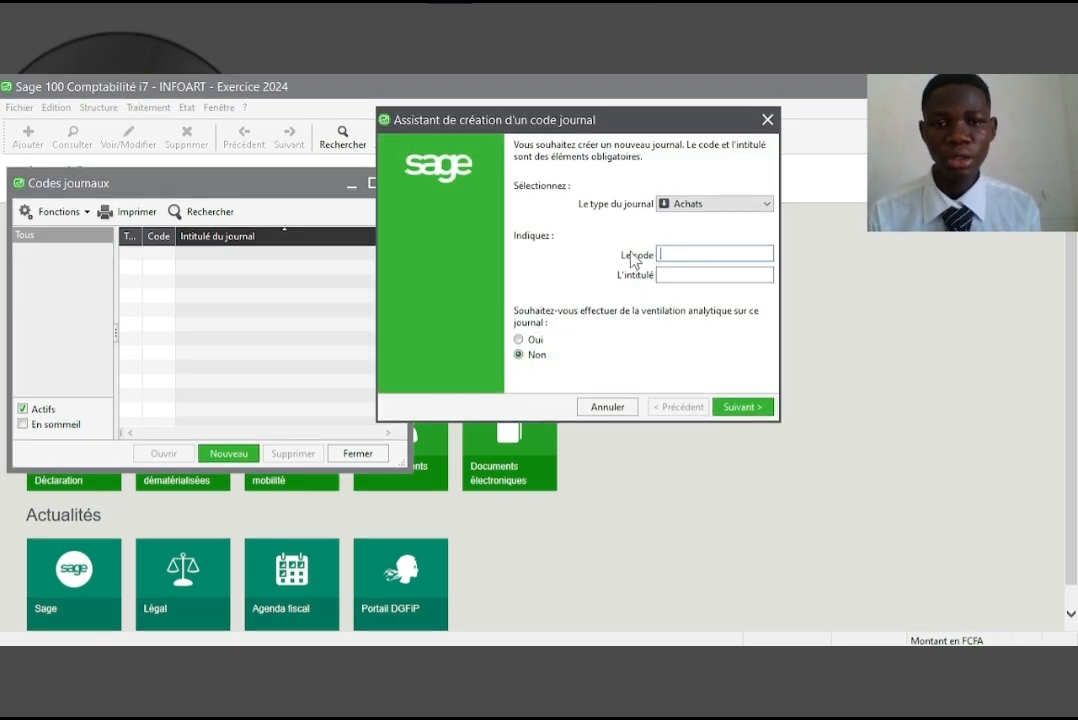
left_click(703, 205)
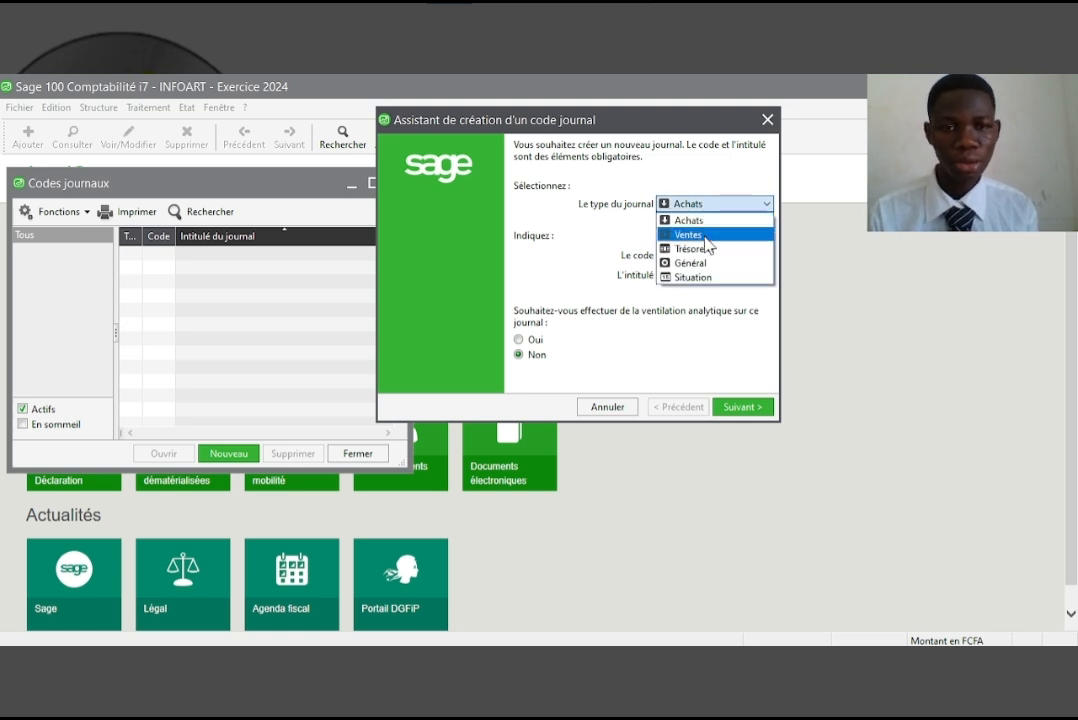
left_click(617, 229)
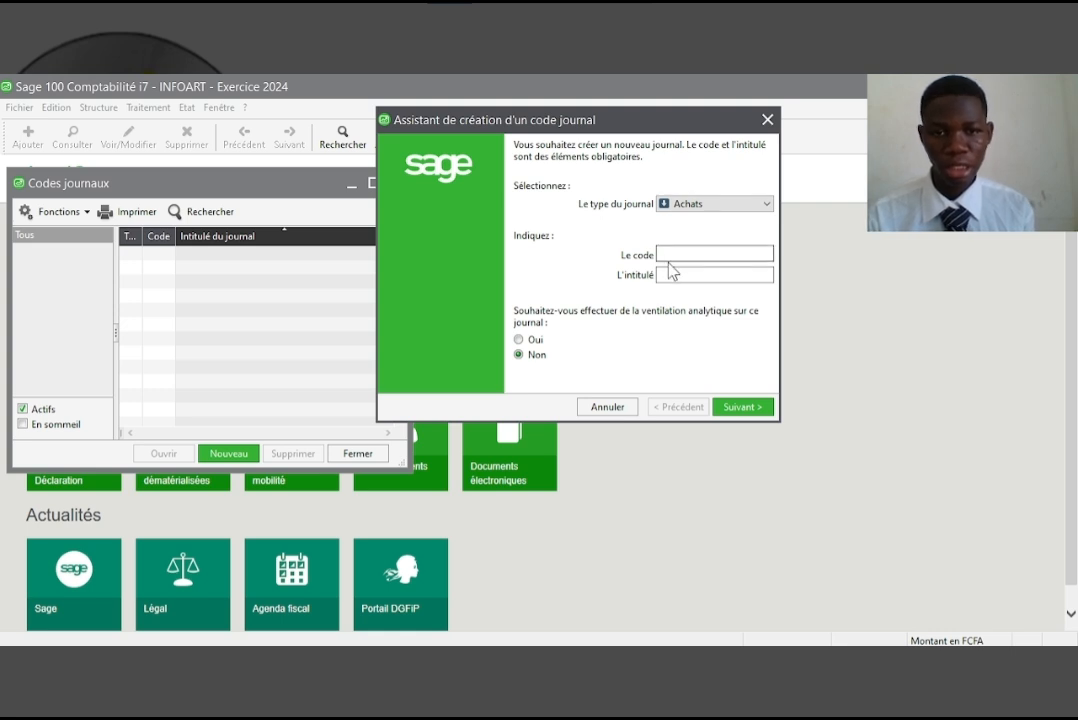
- Create the purchases journal with code ACH and title 'Achat'
left_click(677, 255)
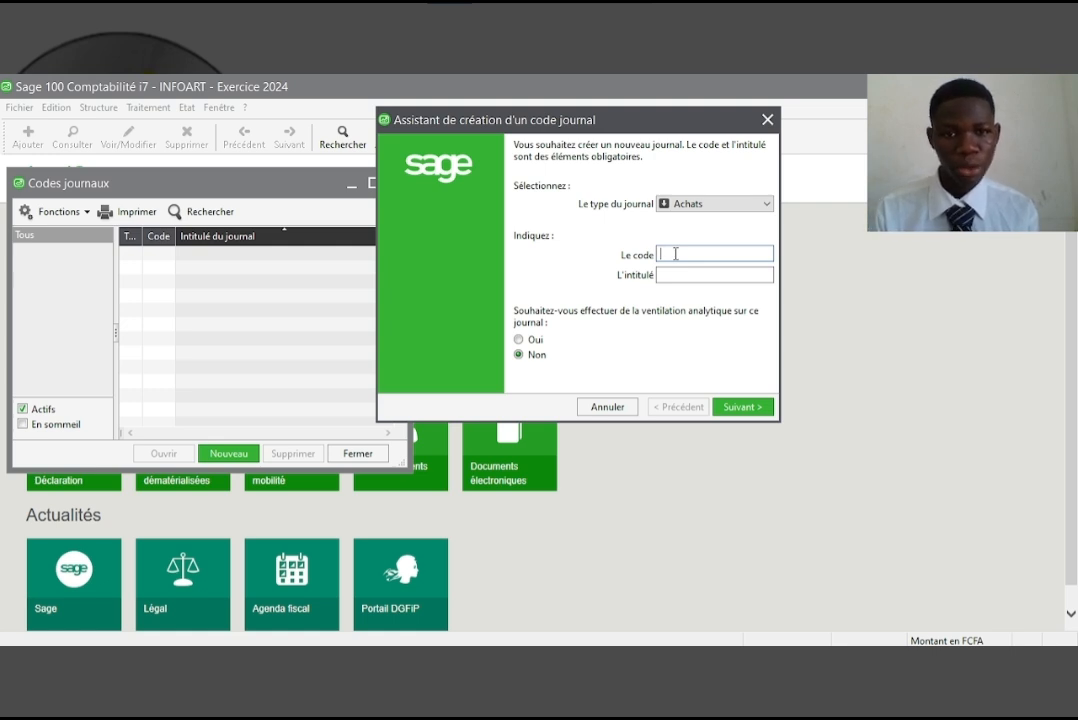
type("ACHT")
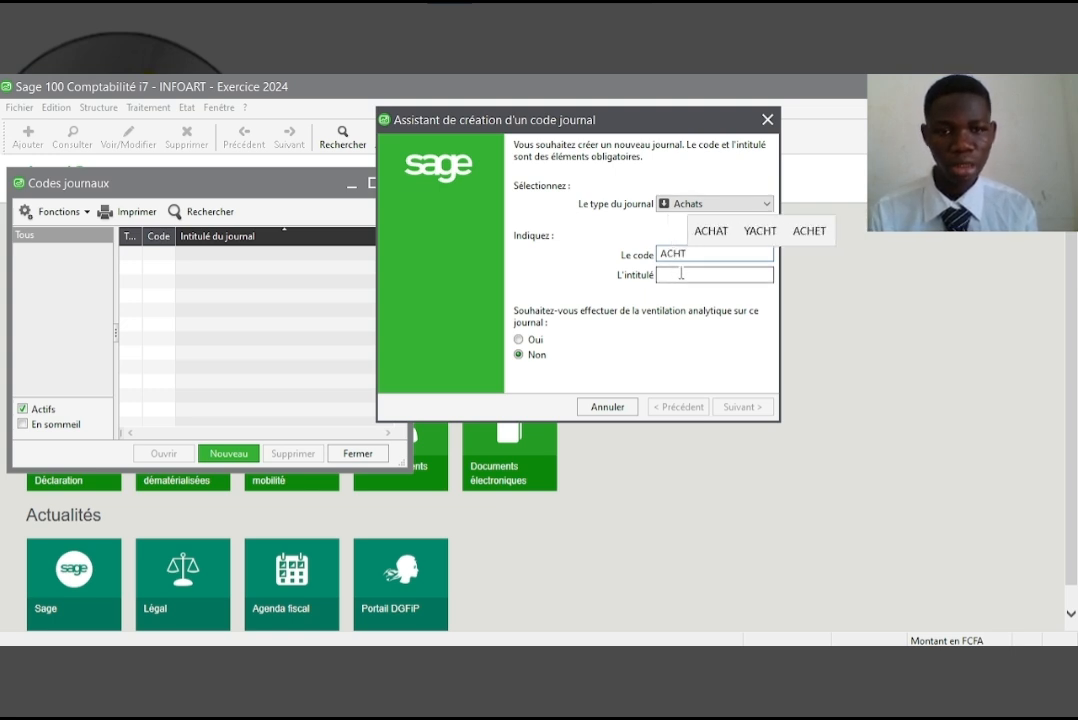
key("BackSpace")
left_click(669, 276)
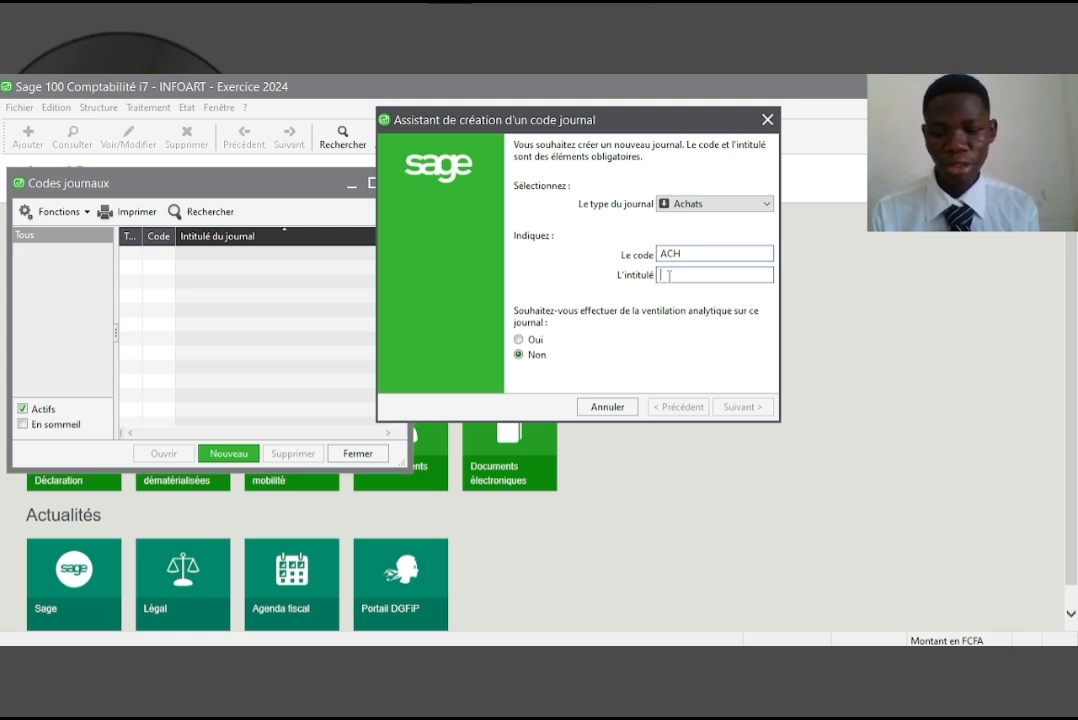
type("Achat")
key("Return")
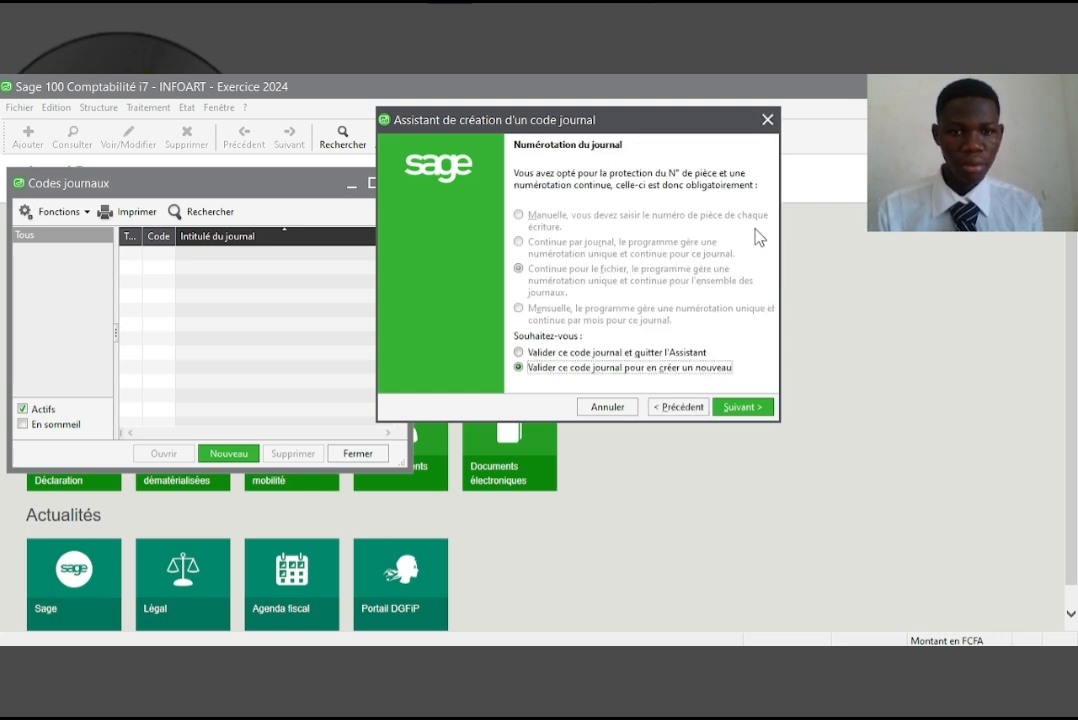
left_click(752, 408)
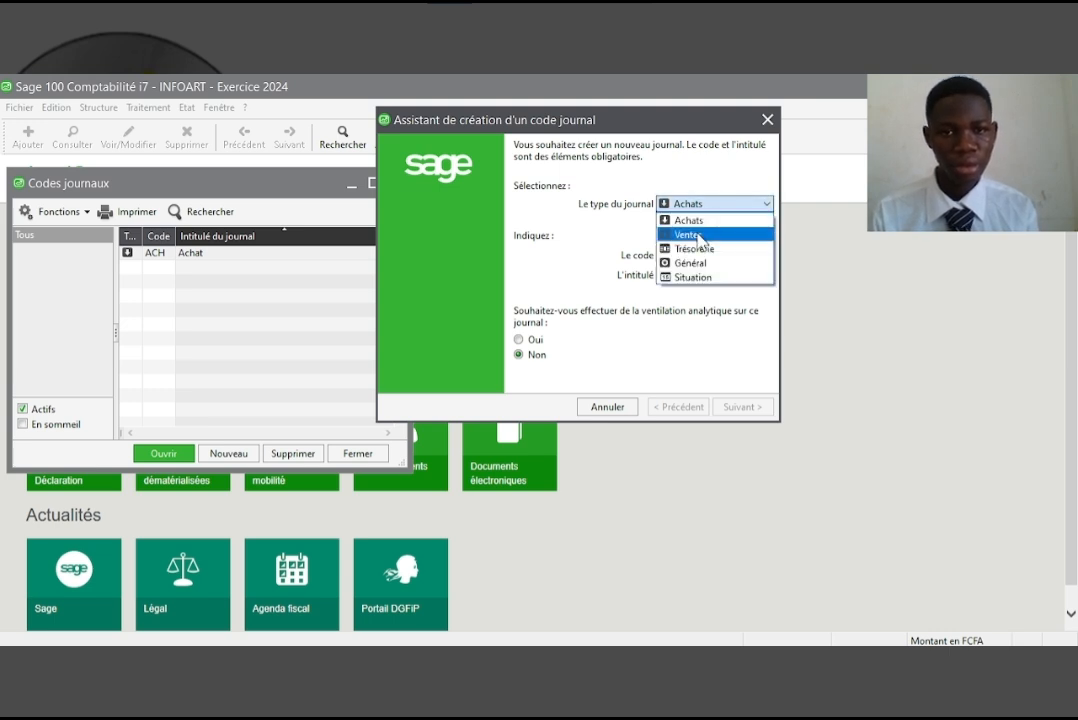
- Create the Ventes-type sales journal with code VTE and title 'Ventes'
left_click(688, 234)
left_click(691, 257)
type("VTE")
key("Tab")
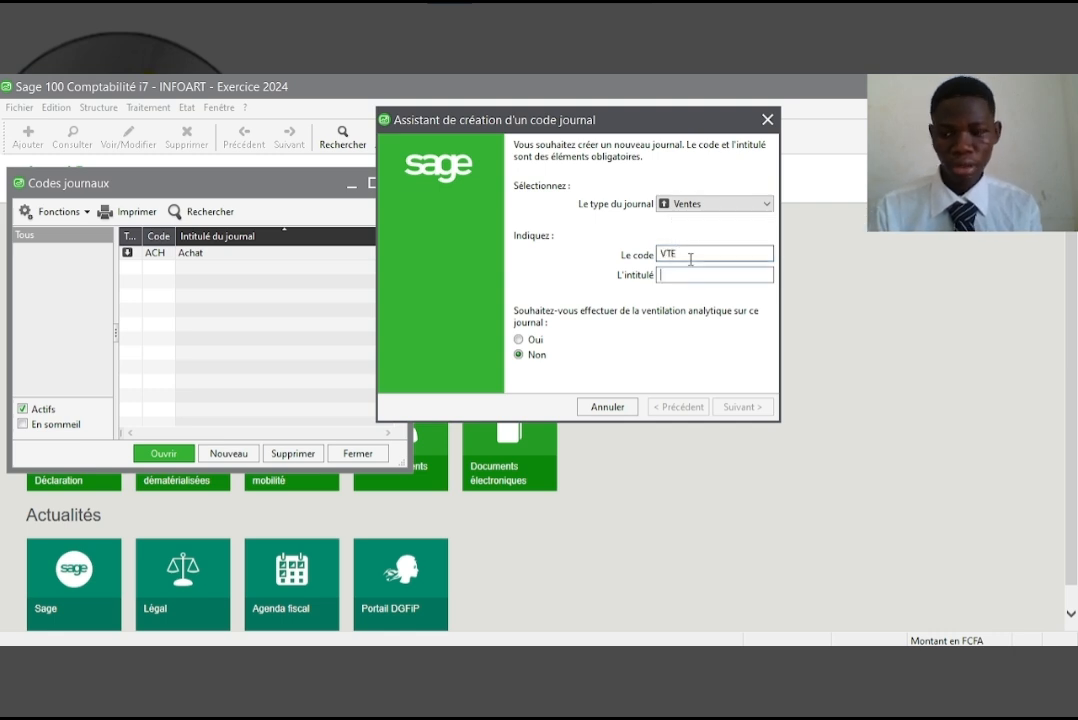
type("Ventes")
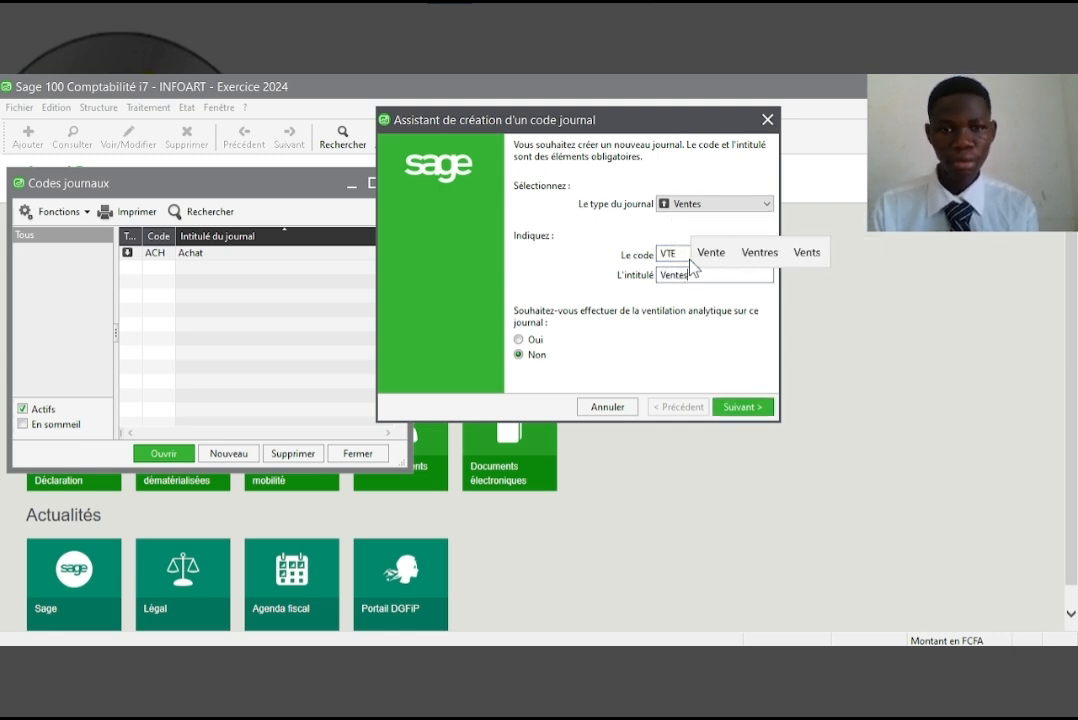
key("Return")
key("Return")
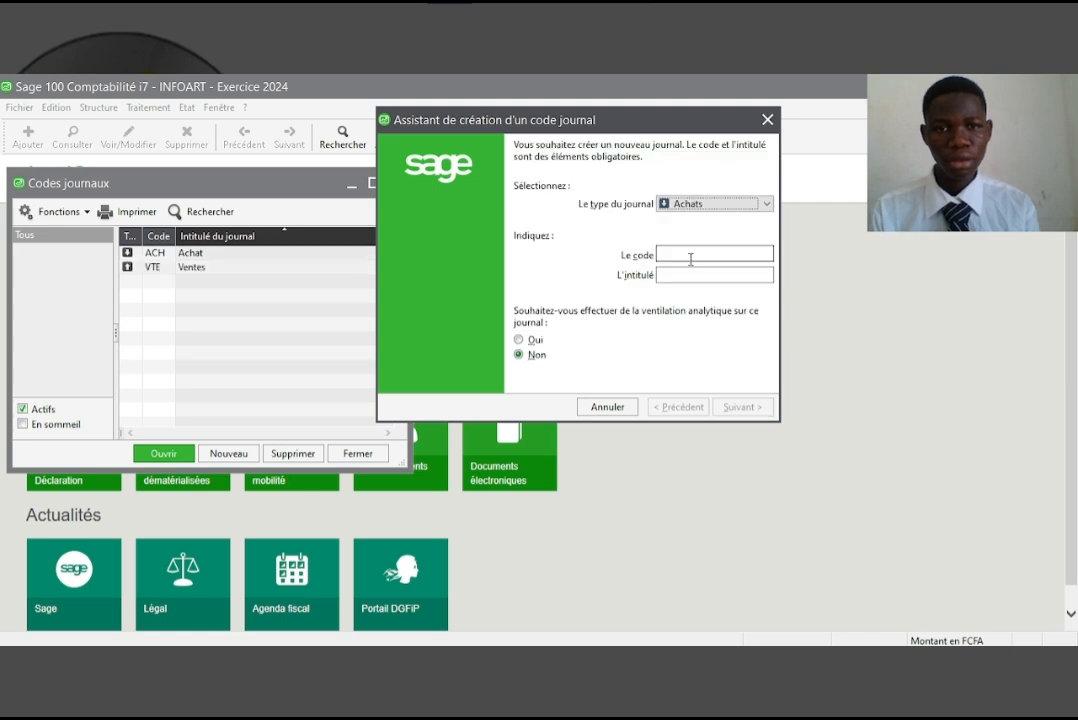
- Start a Trésorerie journal with code BQ and title 'BAnque'
left_click(755, 207)
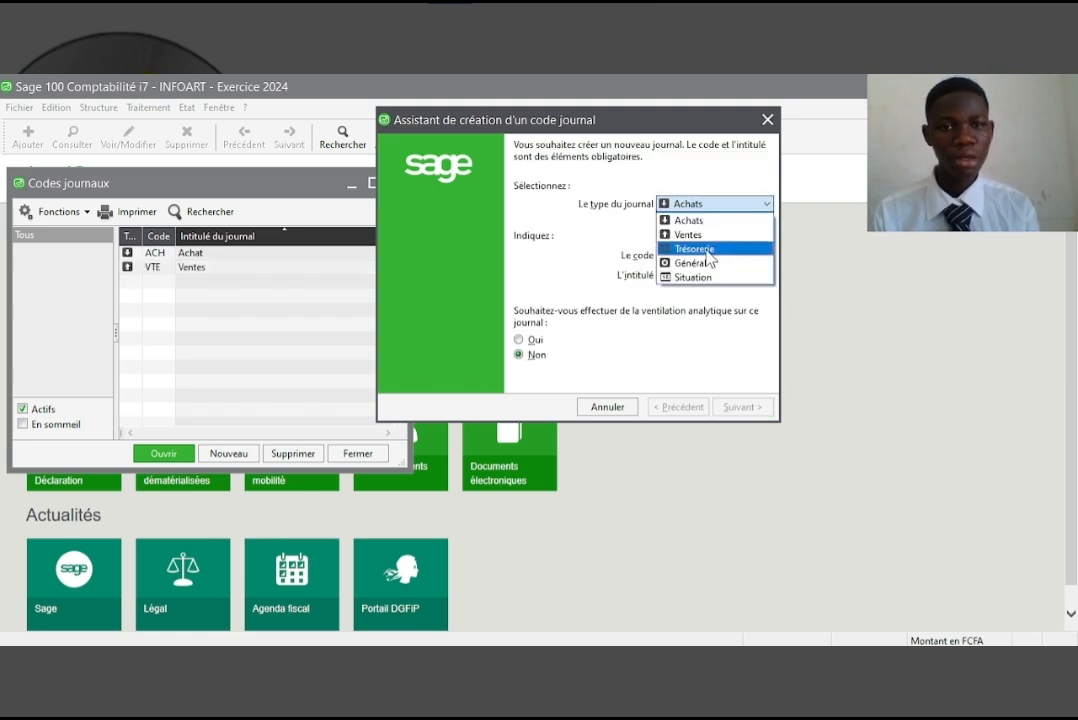
left_click(725, 248)
left_click(689, 253)
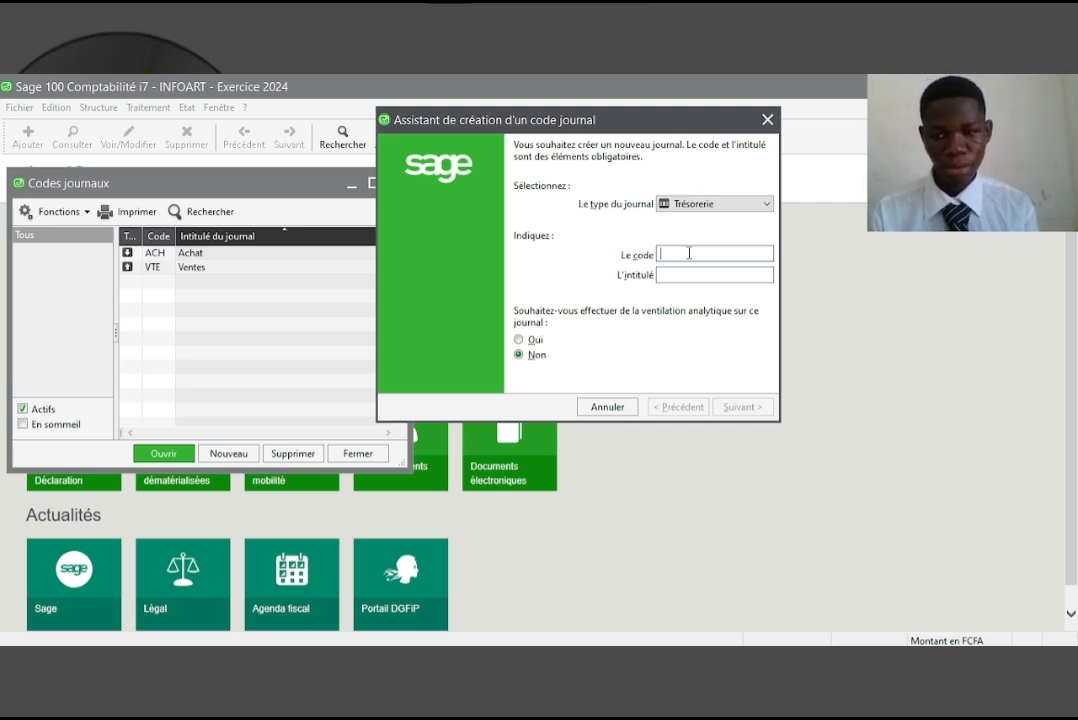
type("BQ")
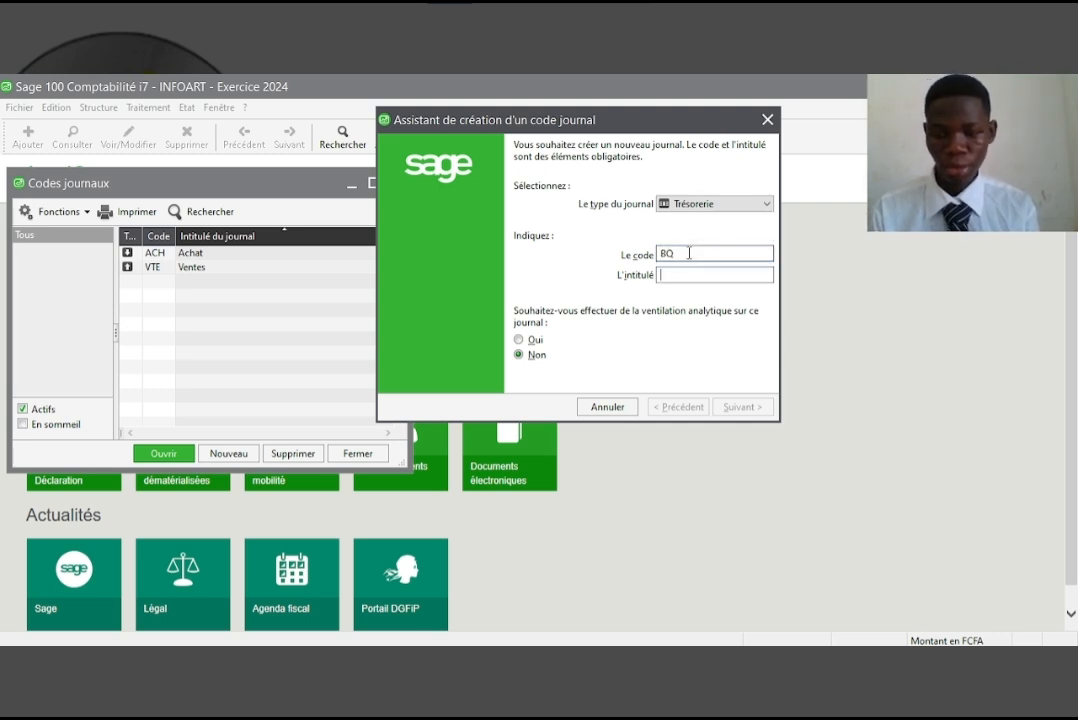
key("Tab")
type("BAnque")
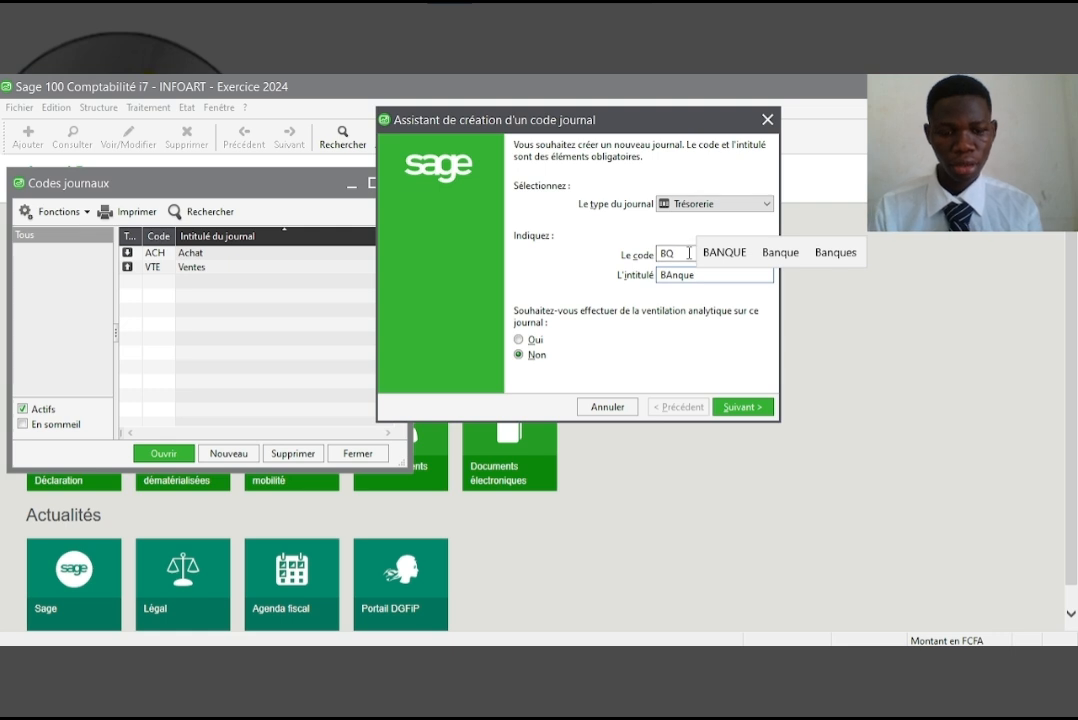
key("Return")
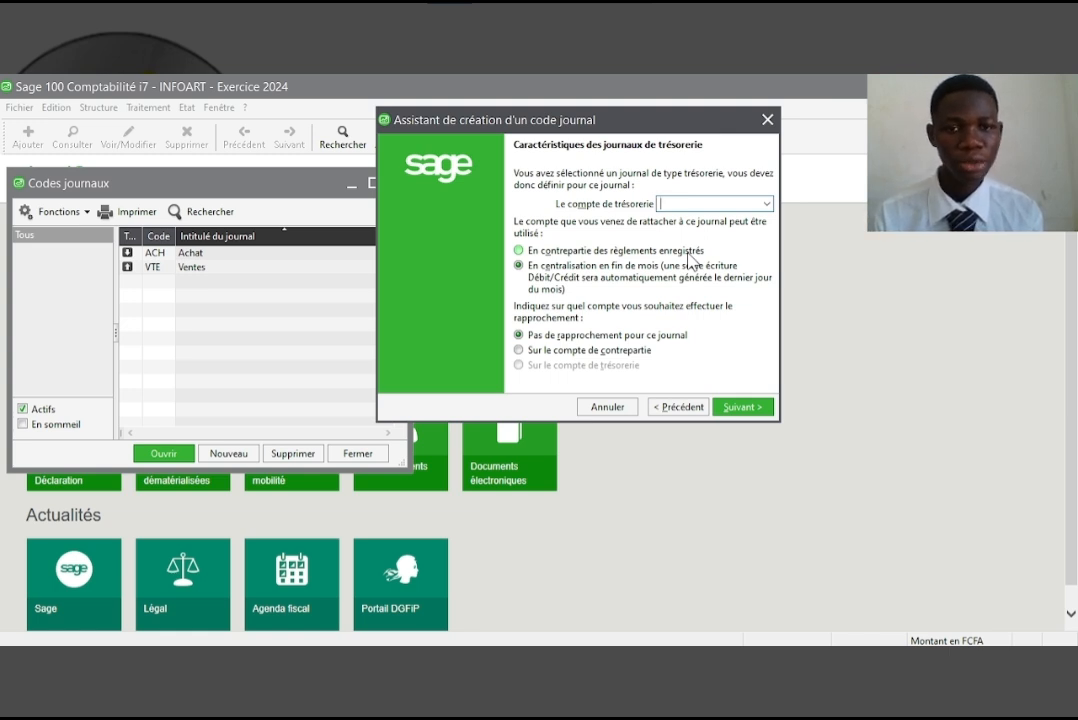
- Assign account 521000 as payment counterpart, reconciled on the treasury account, and validate
type("521000")
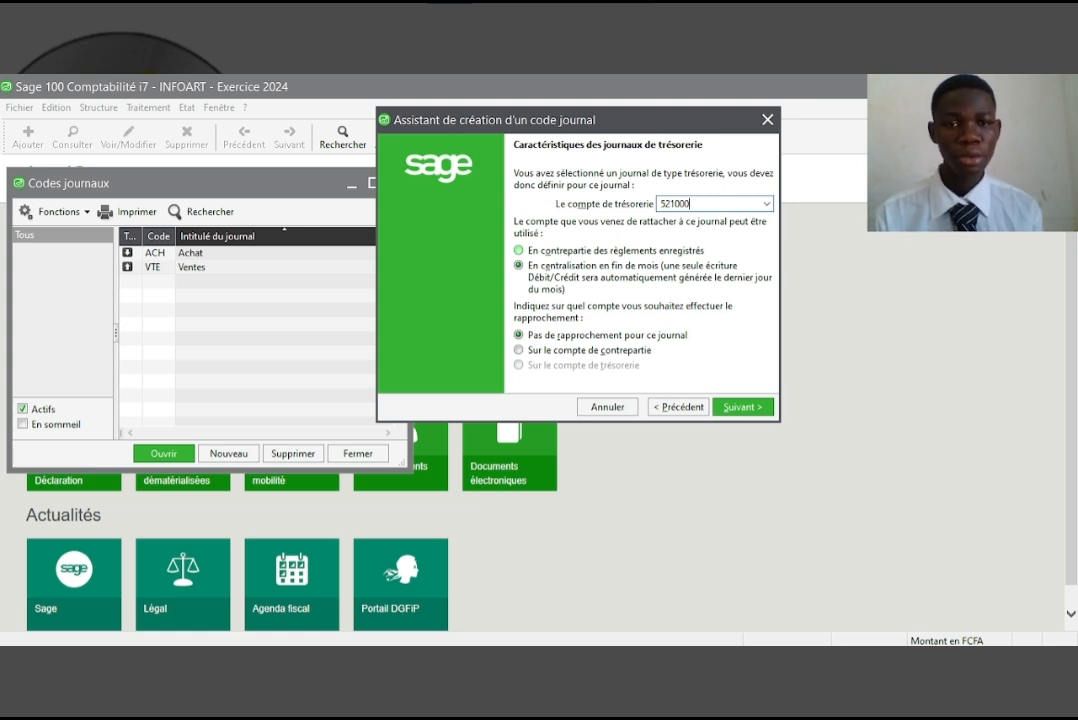
left_click(556, 254)
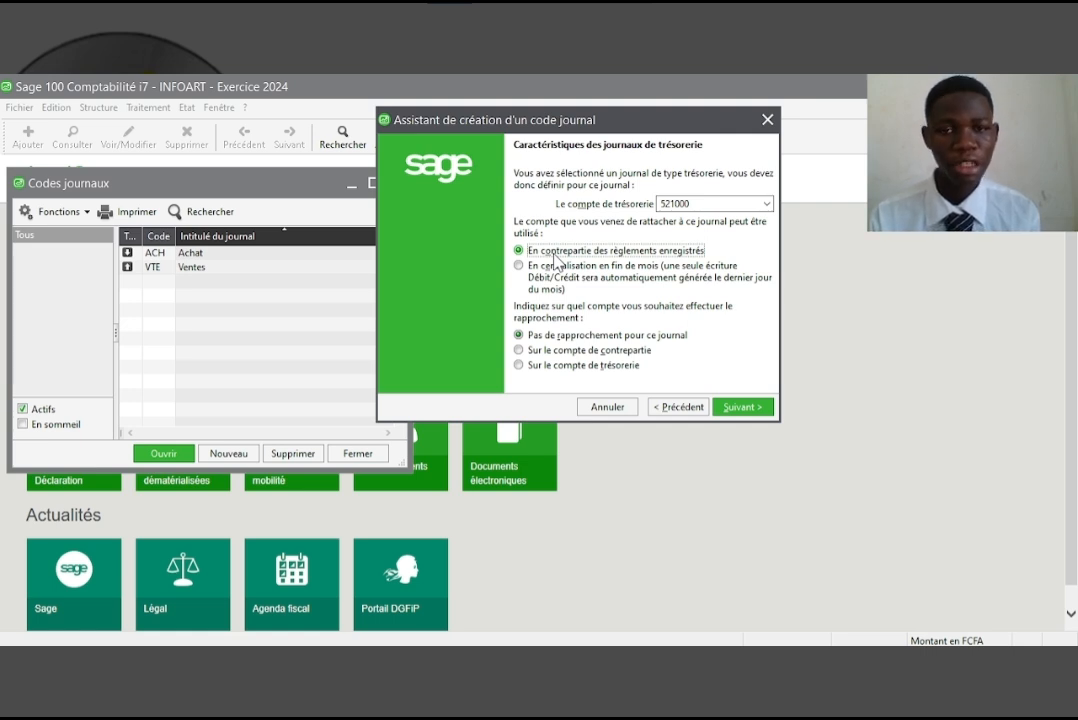
left_click(547, 367)
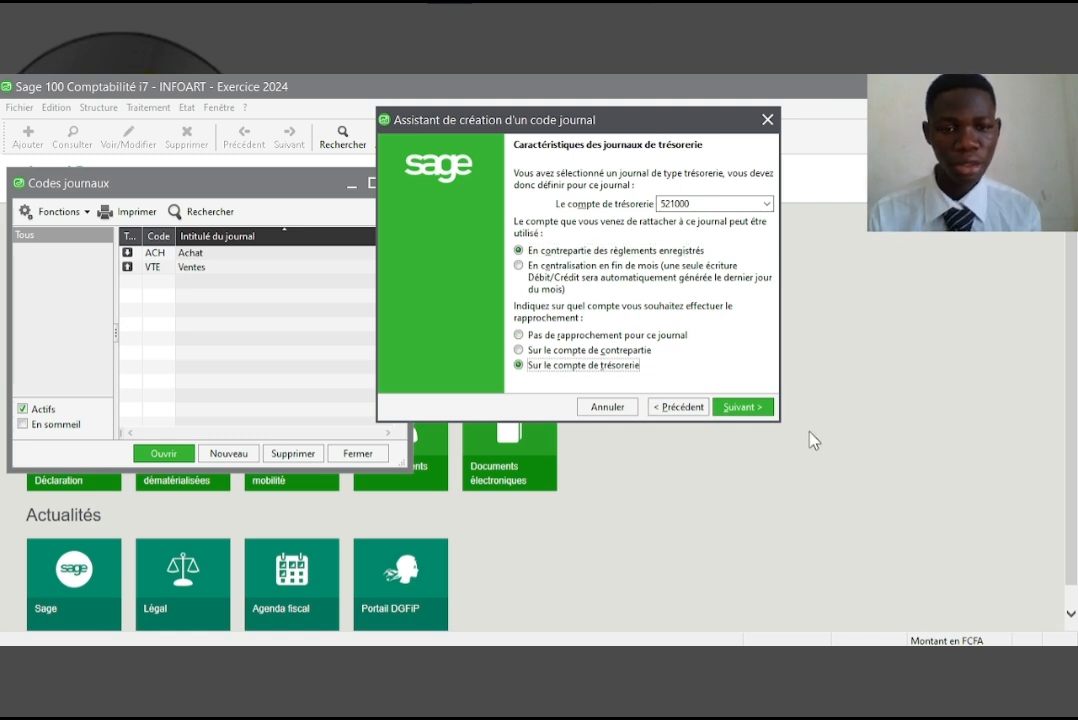
left_click(745, 409)
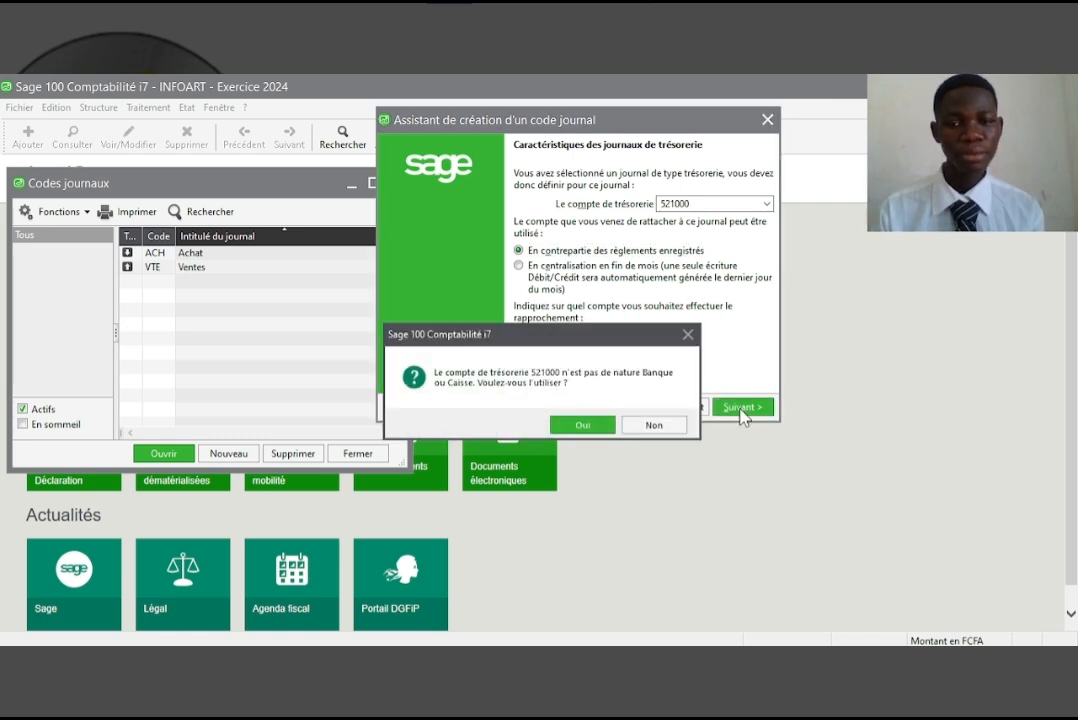
left_click(583, 425)
left_click(740, 408)
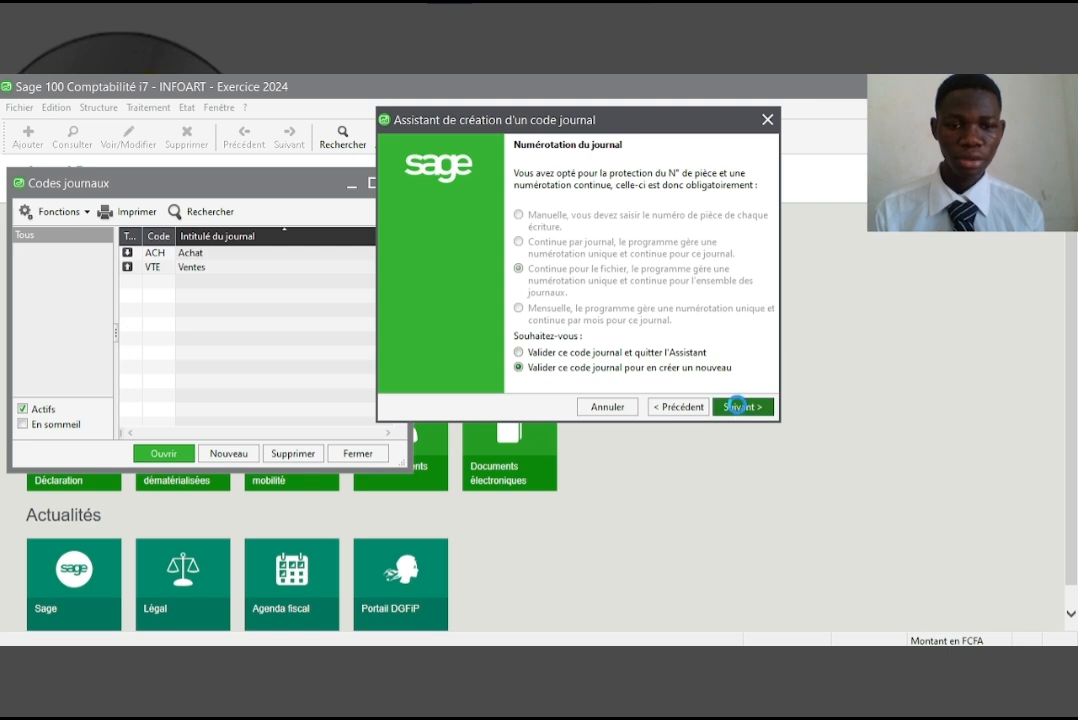
- Start a Trésorerie journal with code CAI and title 'Caisse'
left_click(704, 208)
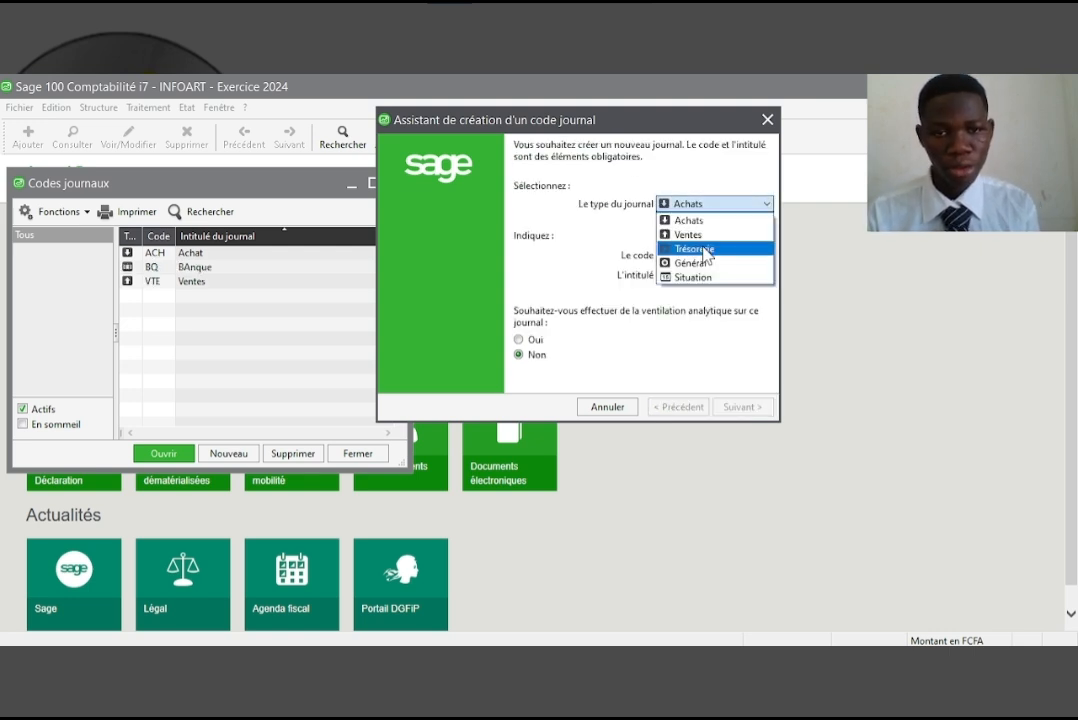
left_click(706, 249)
left_click(705, 254)
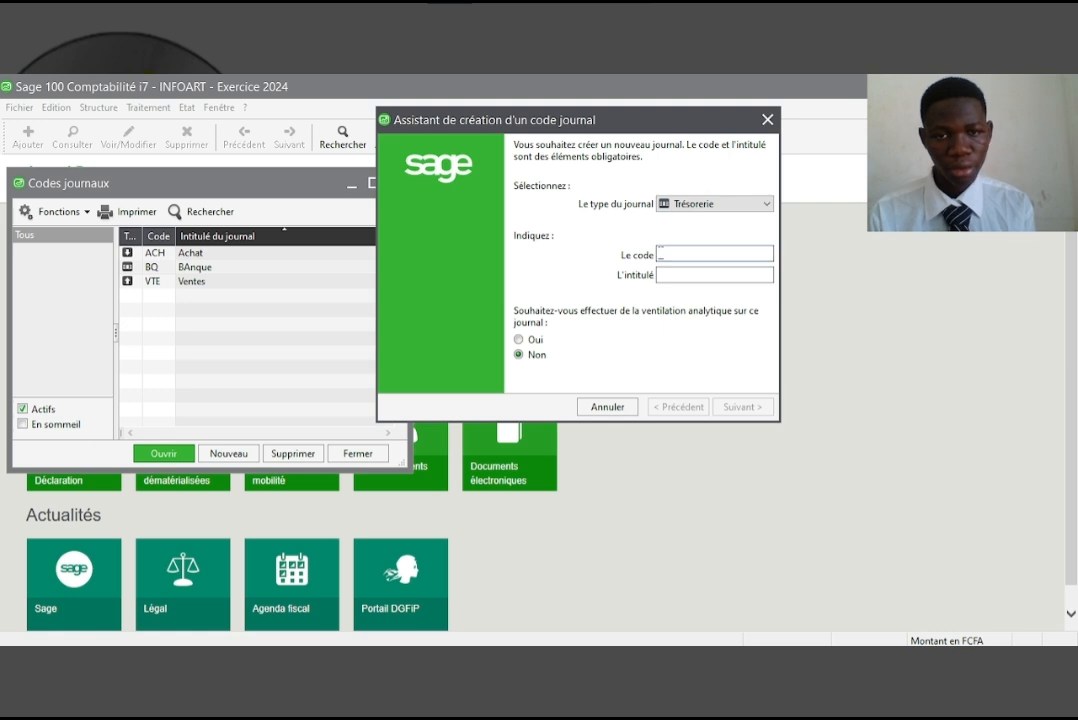
type("CAI")
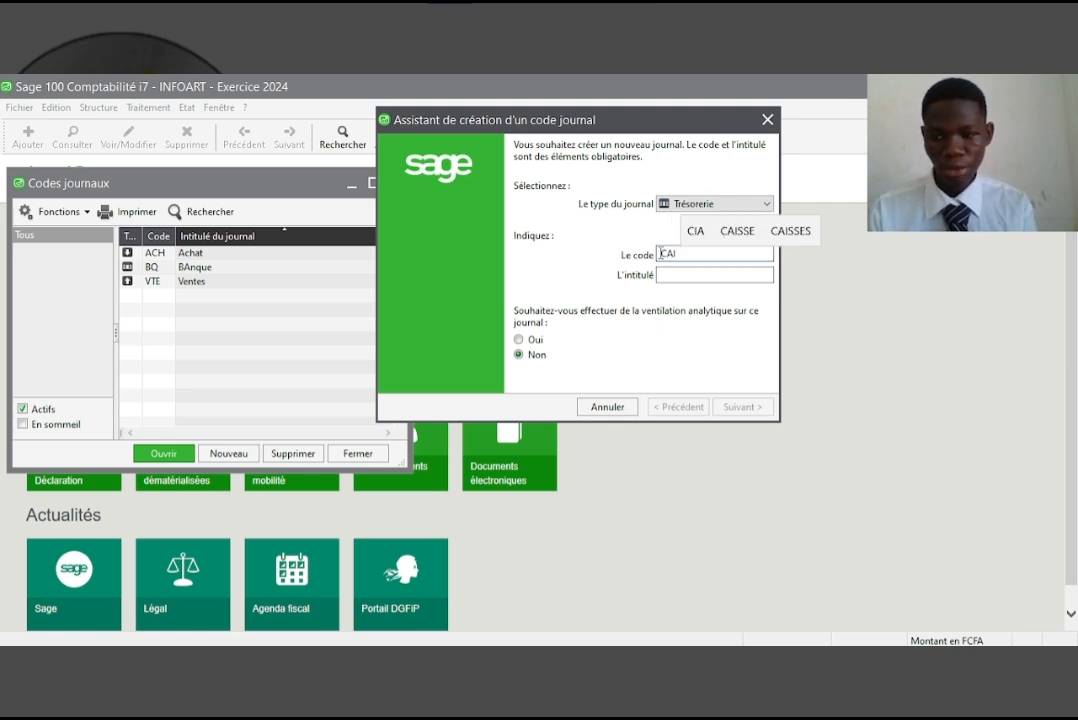
key("Tab")
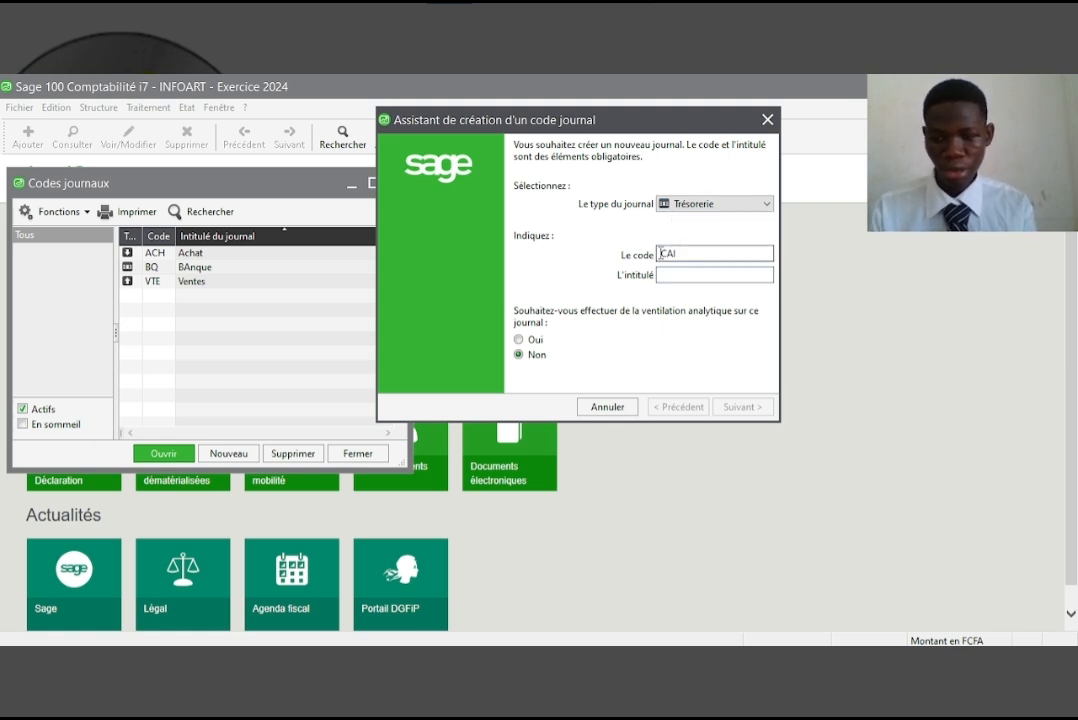
type("Cais")
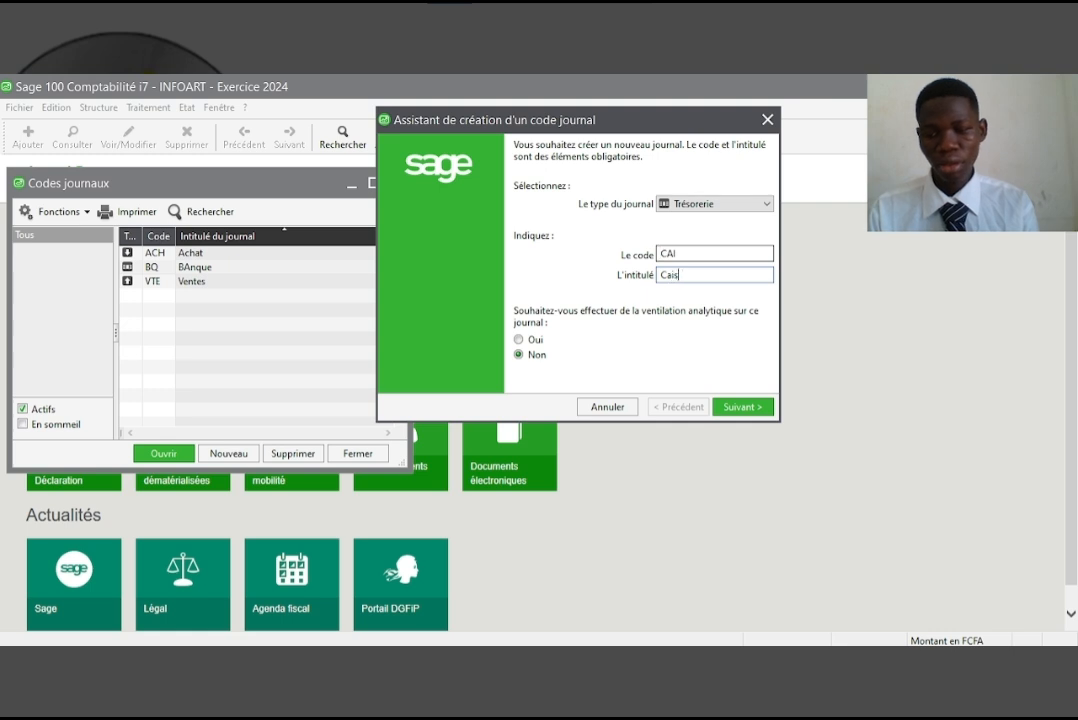
type("se")
key("Return")
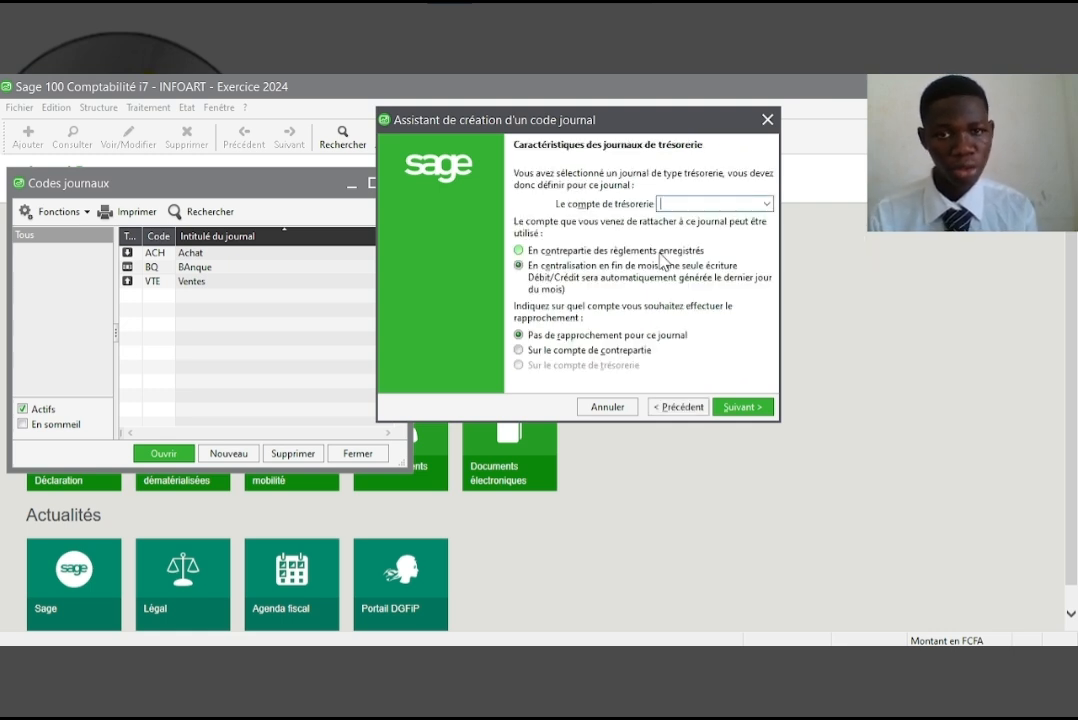
- Assign account 571000 as payment counterpart, reconciled on the treasury account, and validate
type("571000")
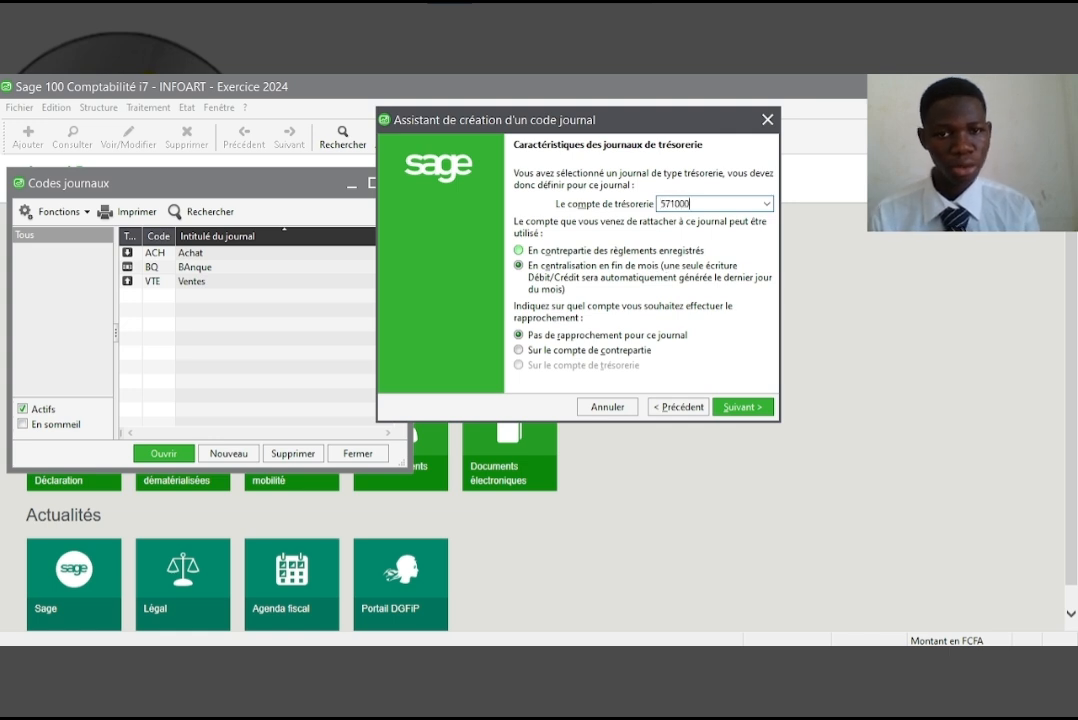
left_click(550, 251)
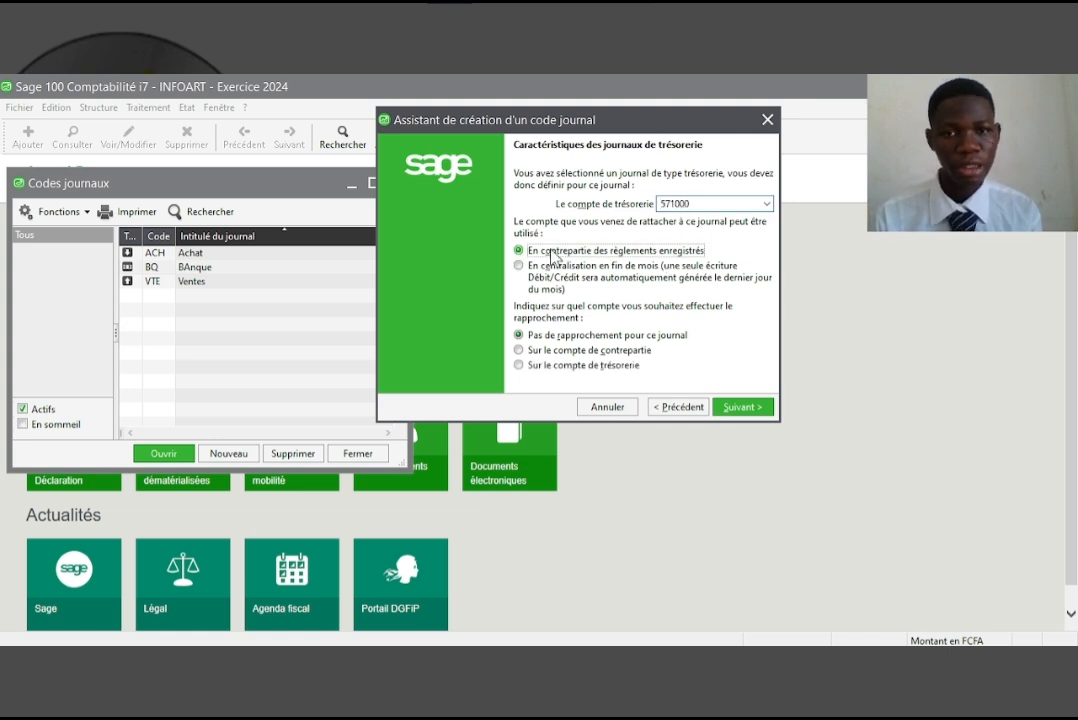
left_click(568, 366)
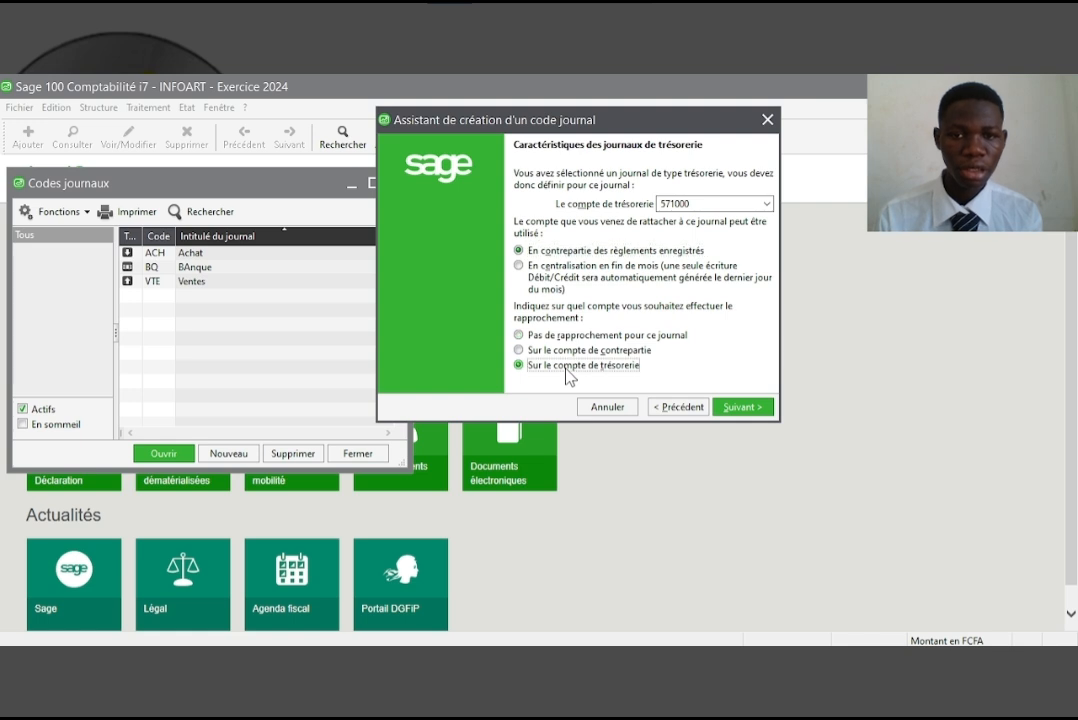
left_click(758, 406)
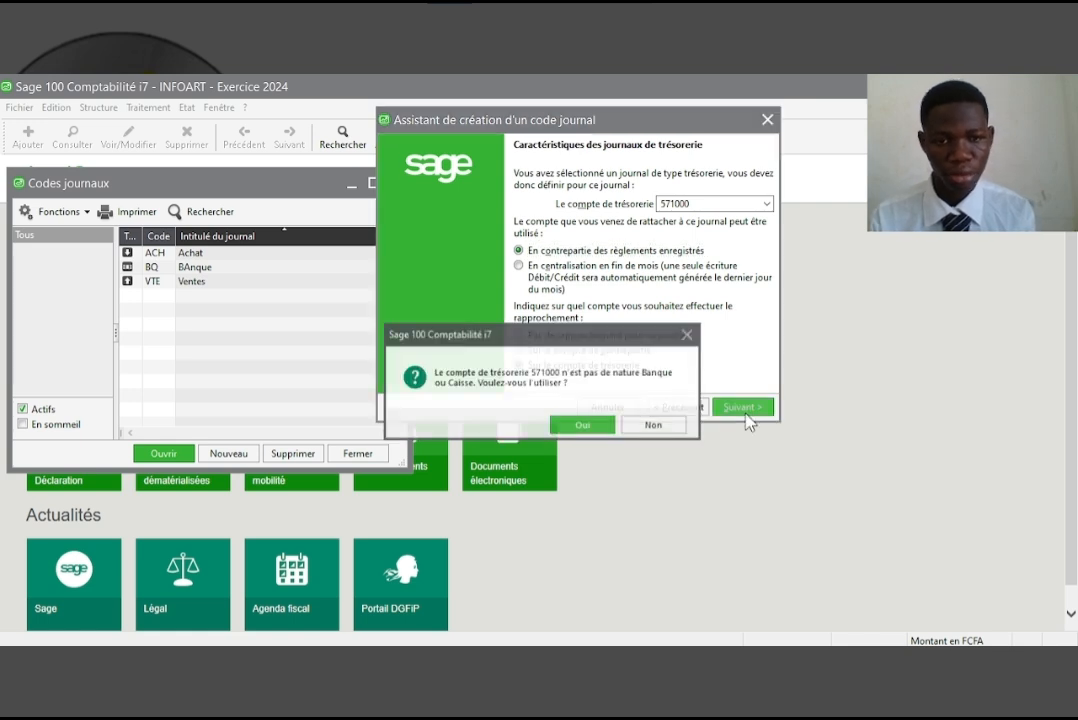
left_click(600, 426)
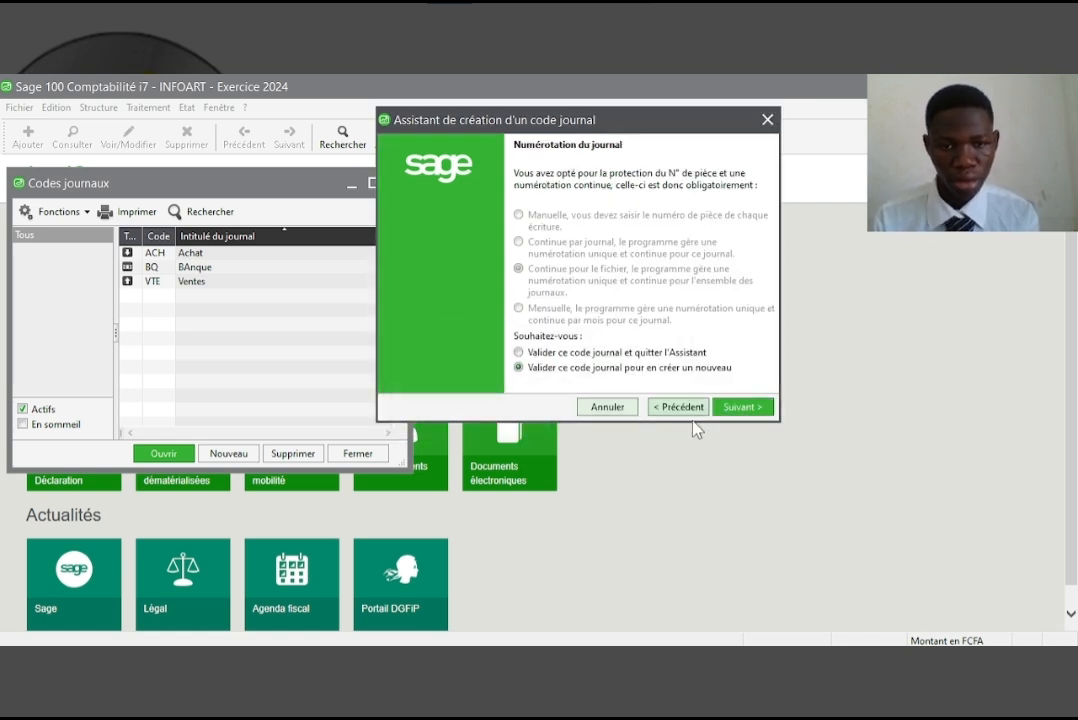
left_click(742, 408)
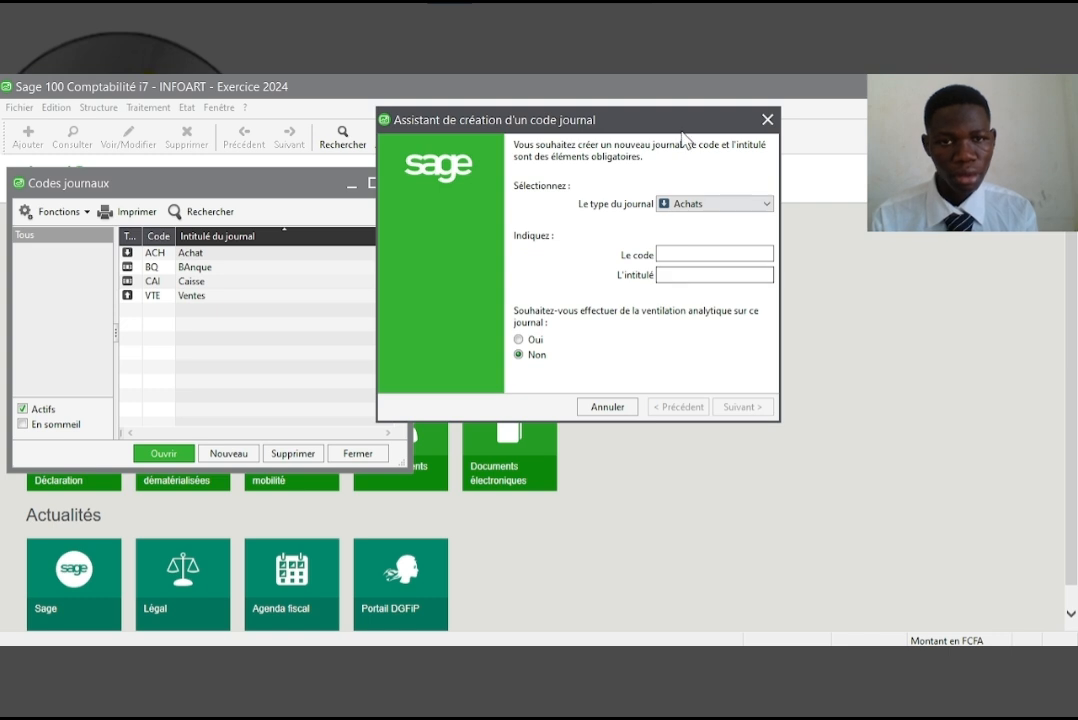
left_click(710, 205)
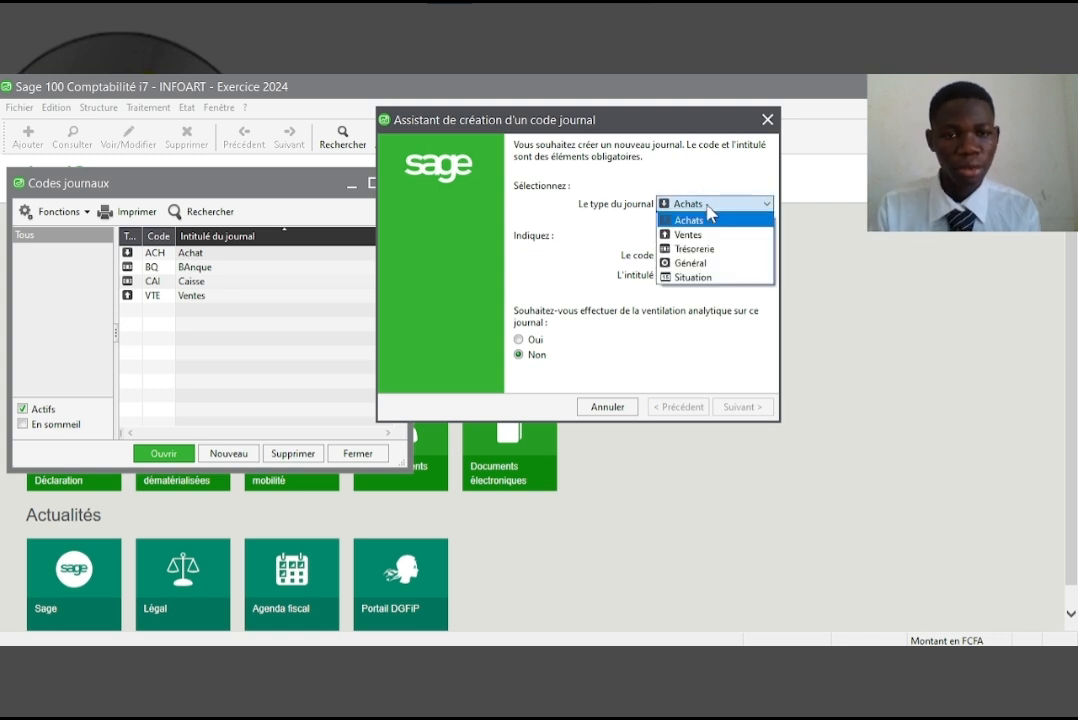
- Create a Général journal with code OD titled 'Opératoire diverse' and continue to numbering
left_click(716, 265)
left_click(683, 254)
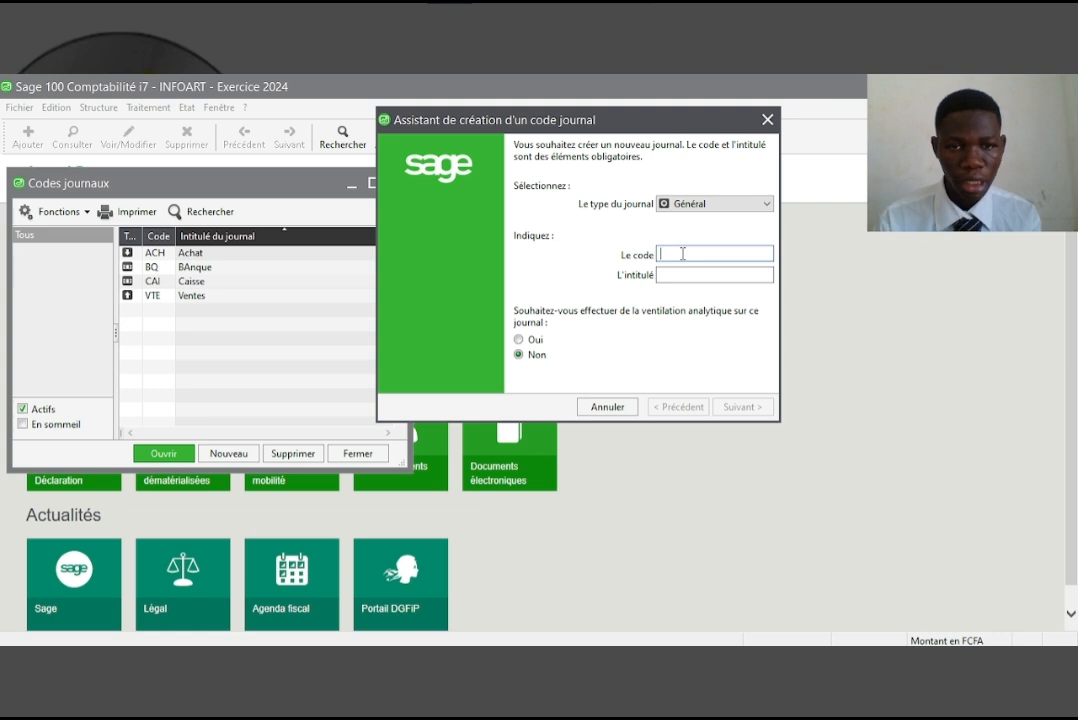
type("OD")
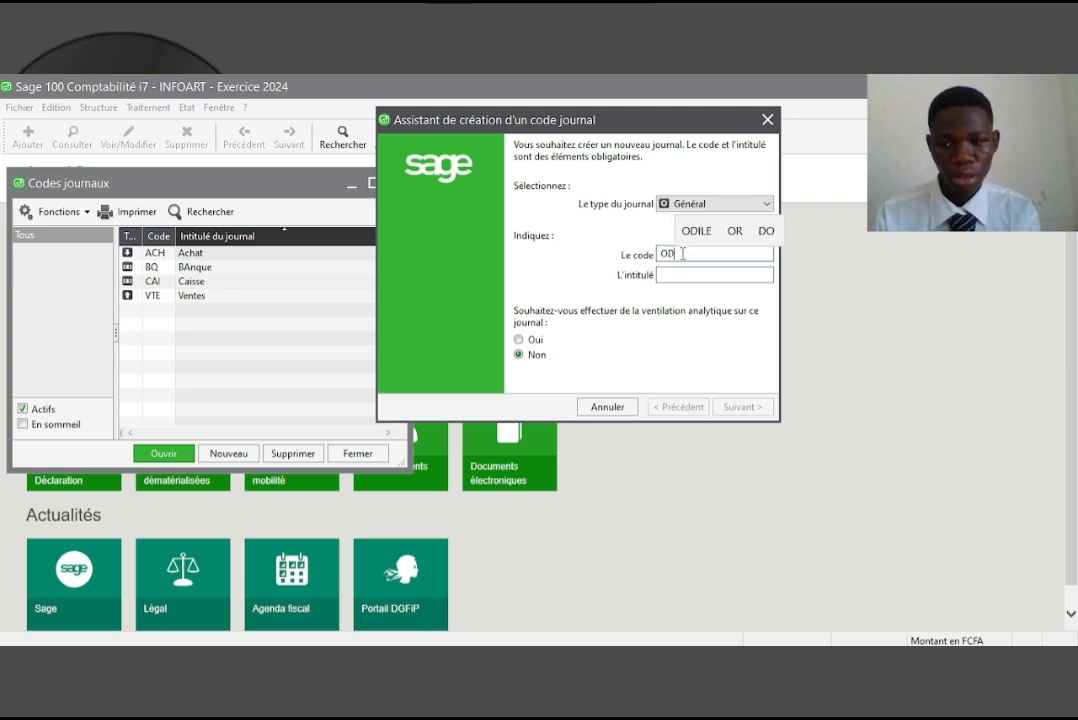
key("Tab")
type("Opeato")
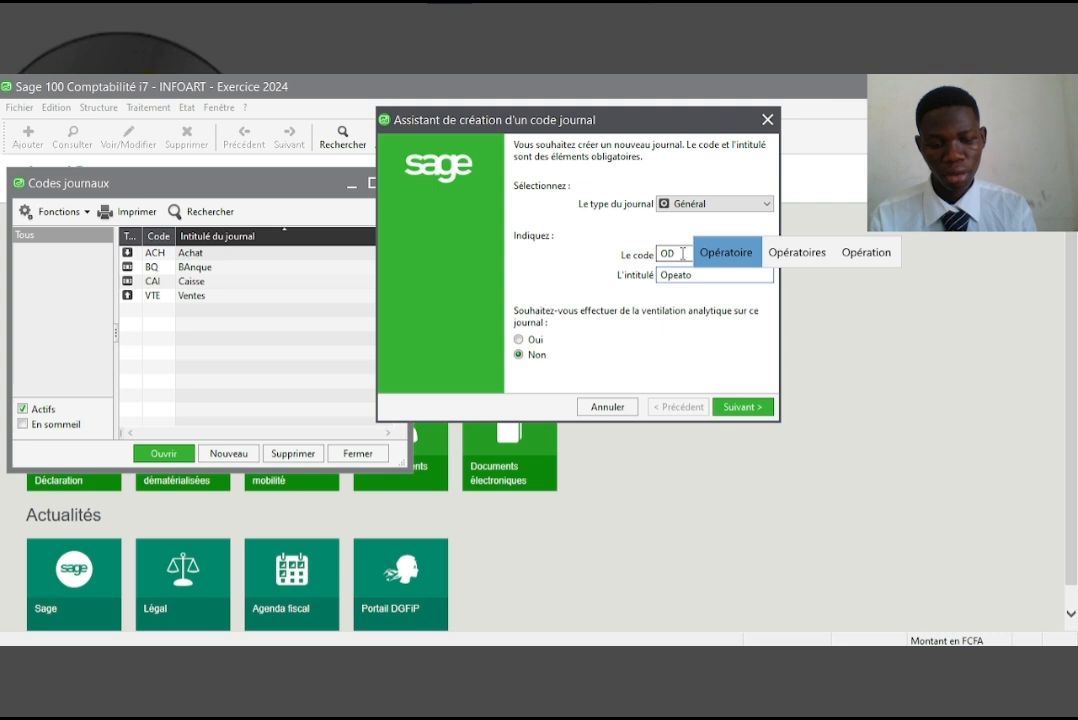
key("Return")
type("diverses")
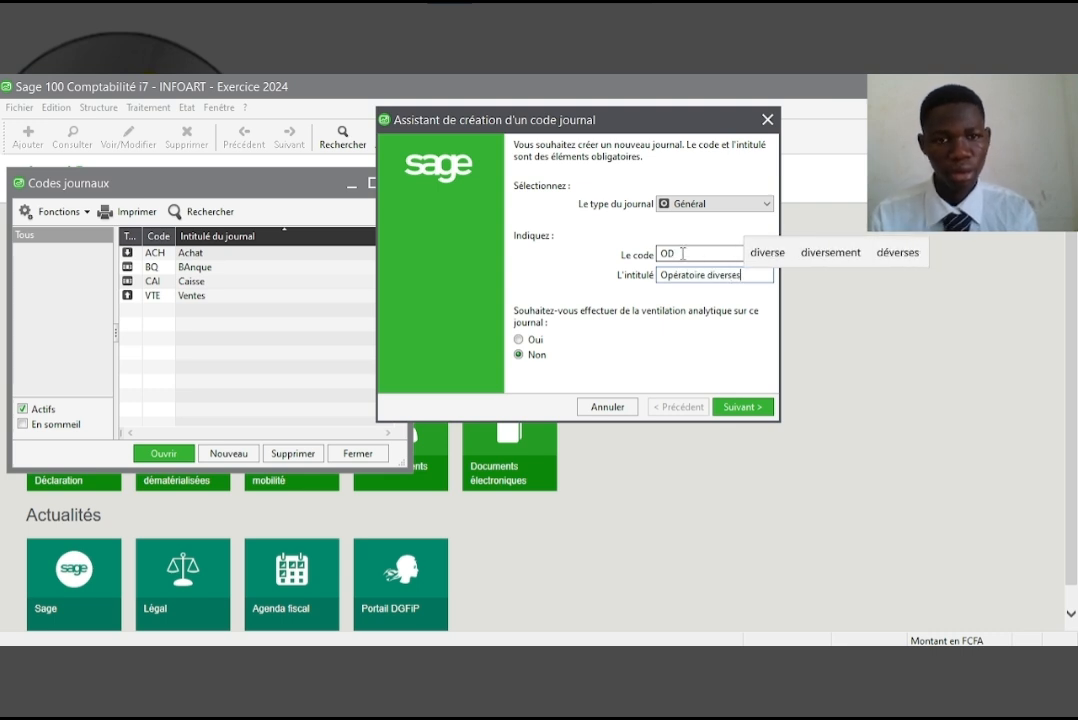
key("Up")
key("Return")
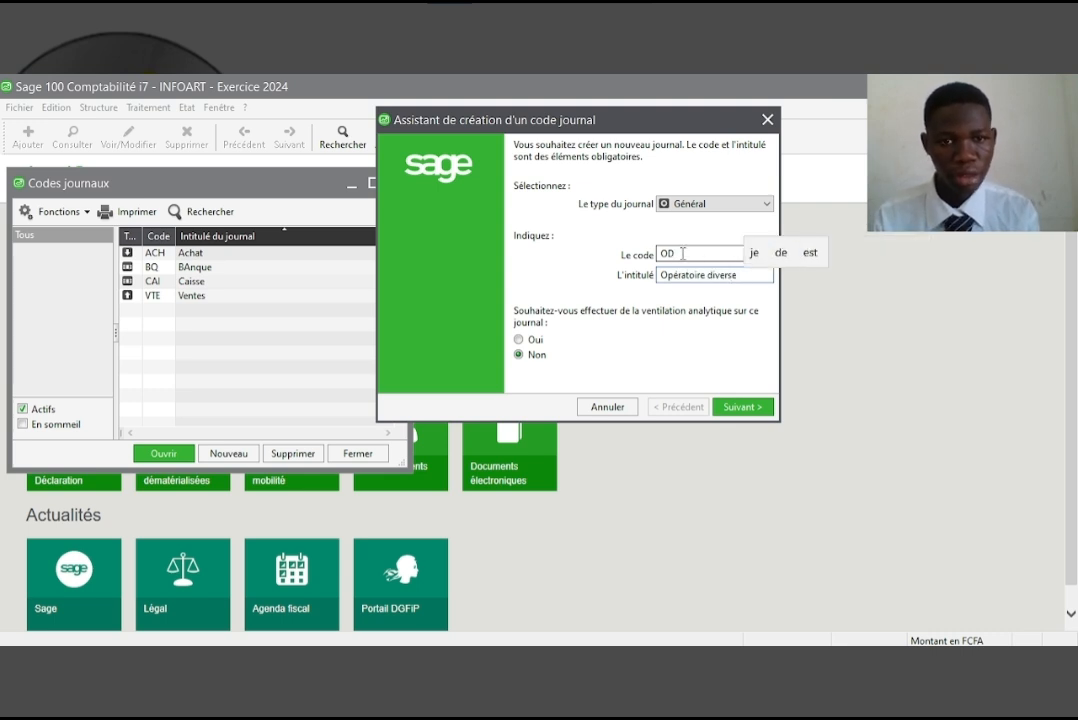
key("Return")
key("Return")
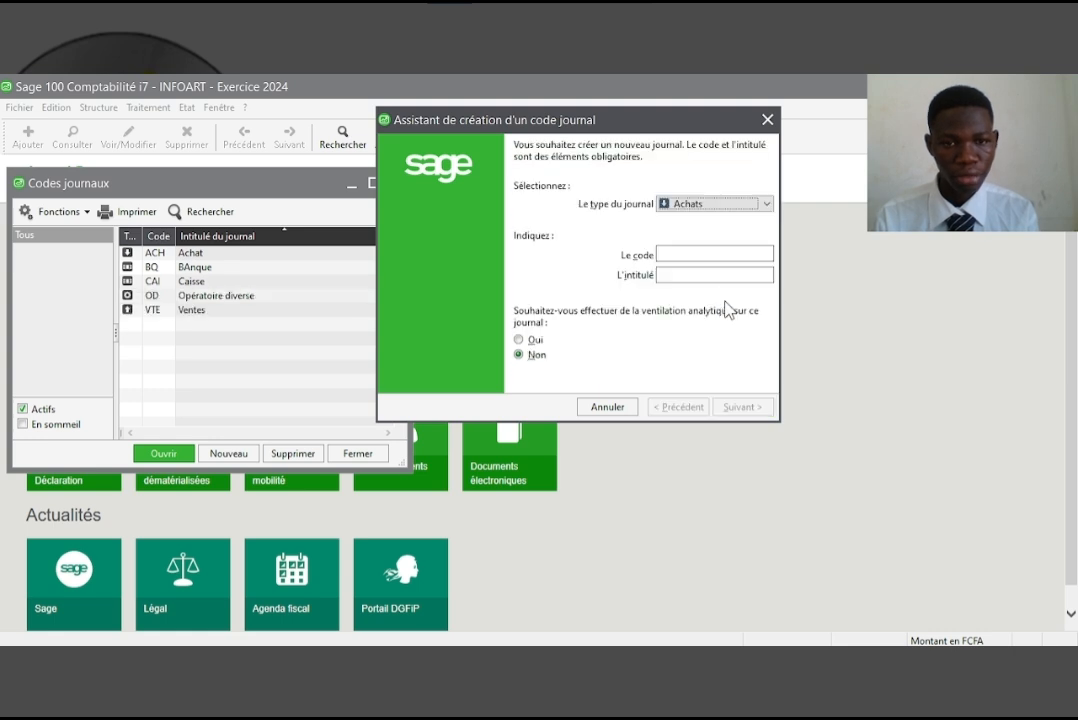
- Cancel the journal wizard, then return from the Paramétrage slide to Sage 100
left_click(767, 121)
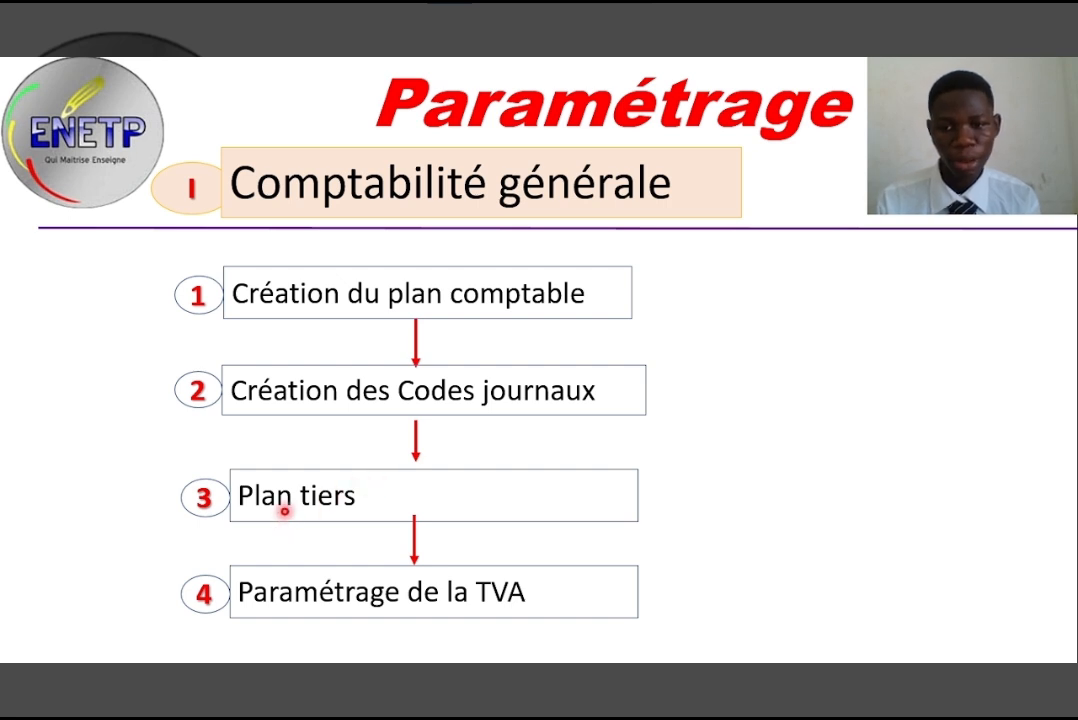
key("alt+Tab")
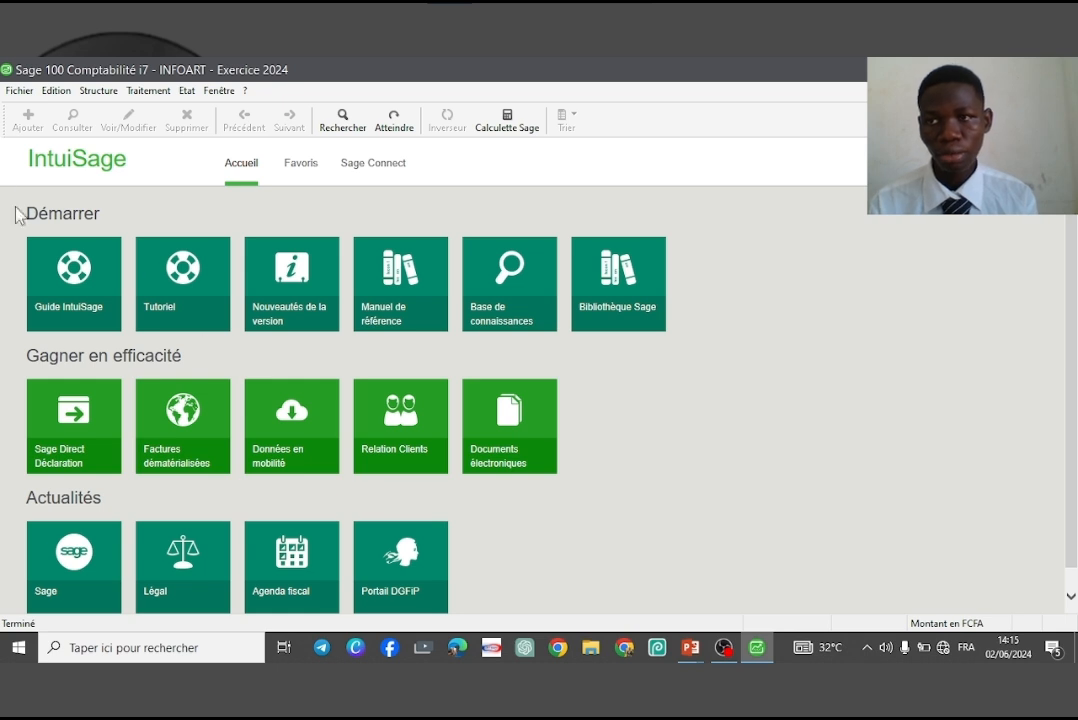
- Open the third-party chart filtered to clients and start a new client account code
left_click(98, 91)
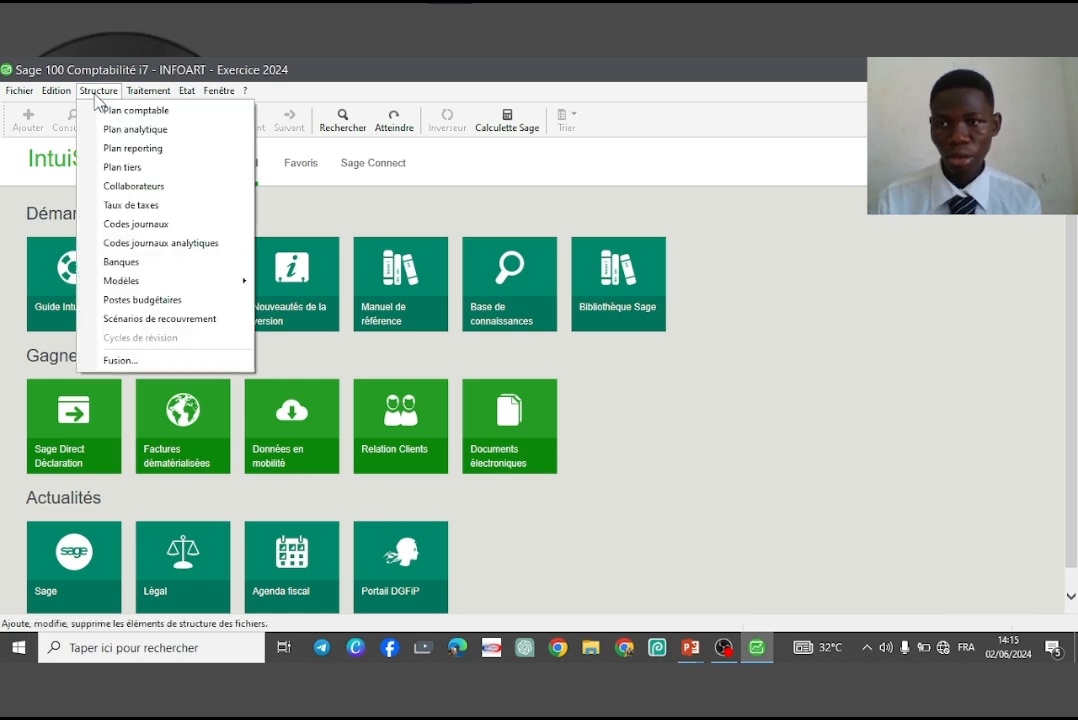
left_click(145, 170)
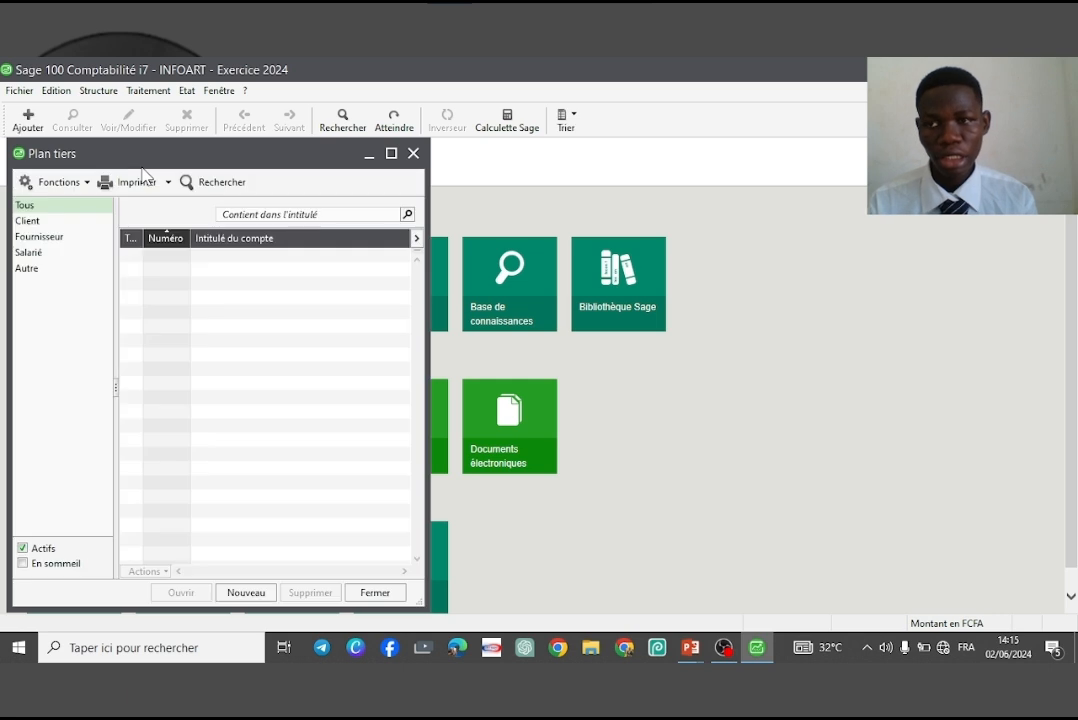
left_click(60, 222)
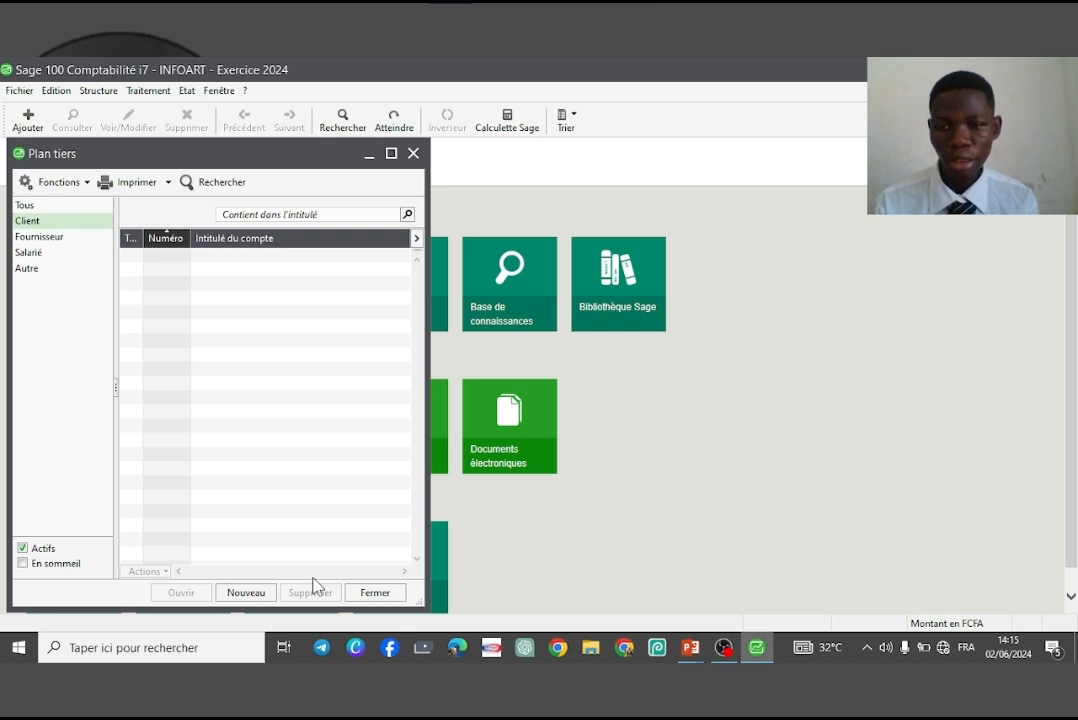
left_click(261, 590)
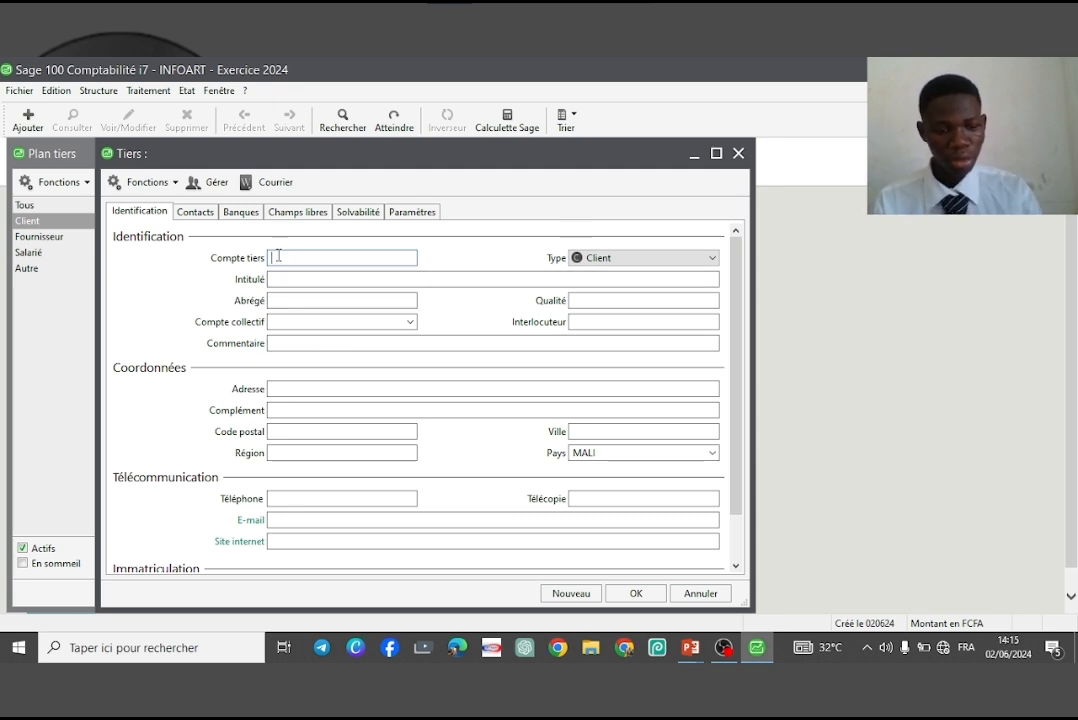
type("411")
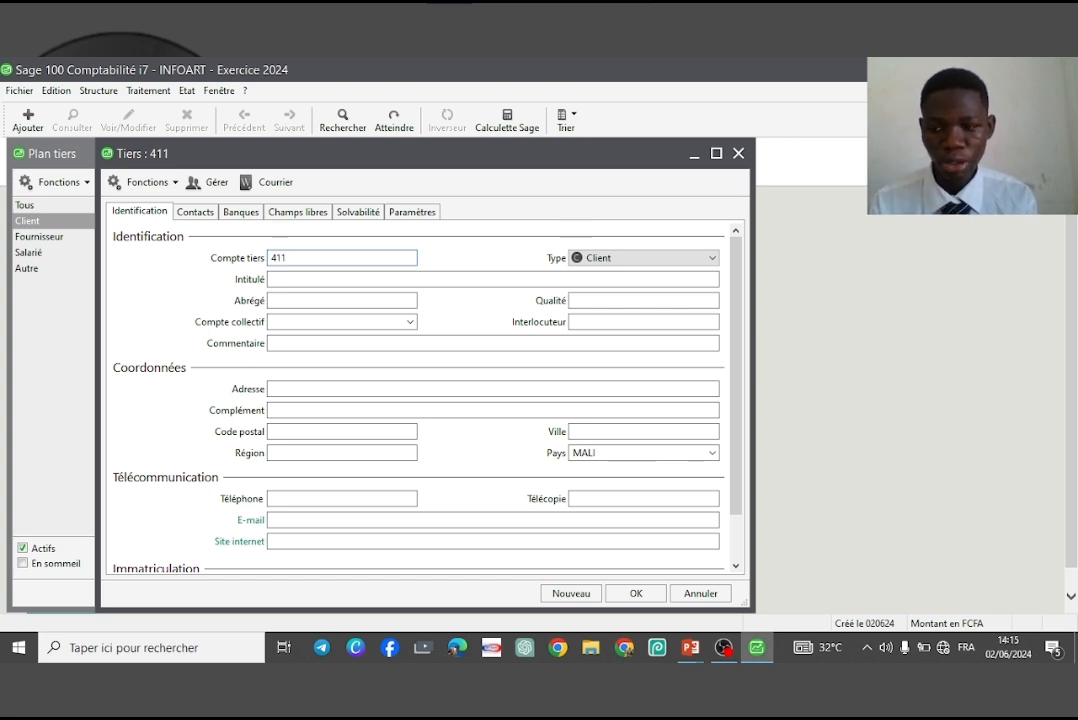
type("BA")
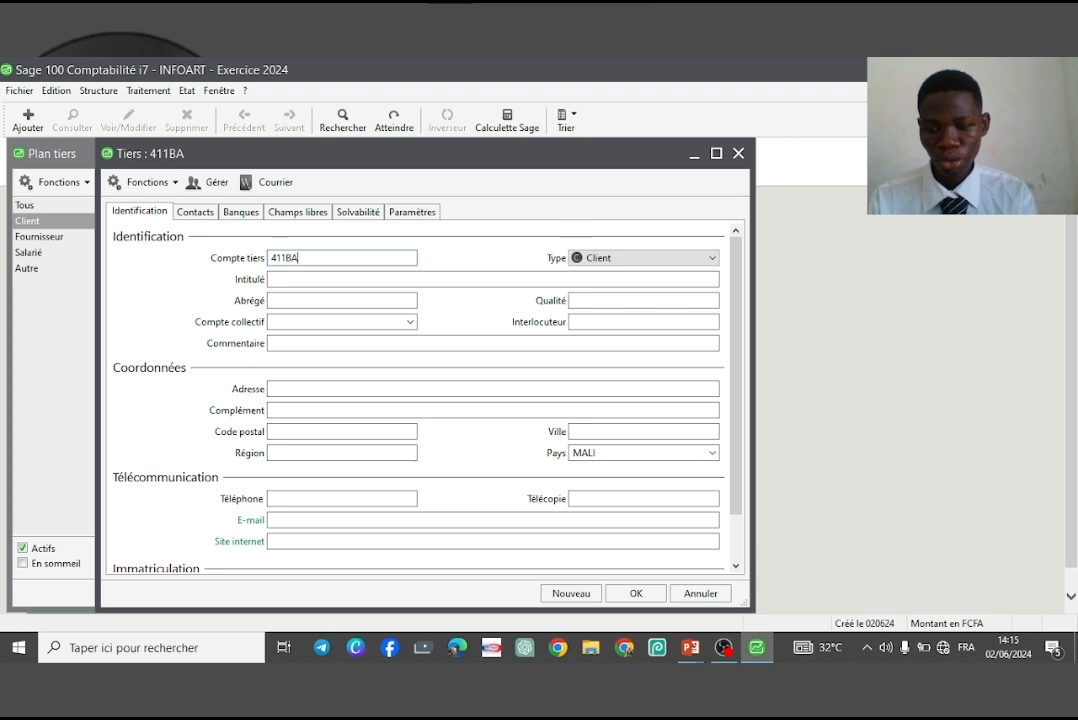
type("RAMUSSO")
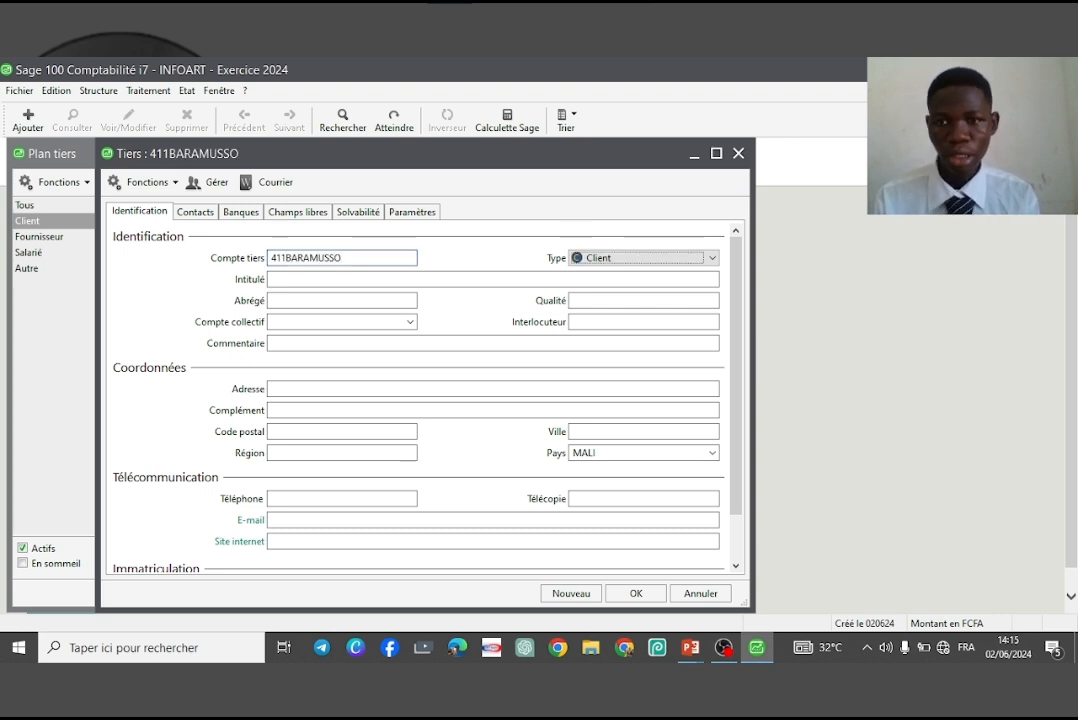
- Title the client 'Société' plus the contact's name, set collective account 411000, save, and create it
left_click(271, 279)
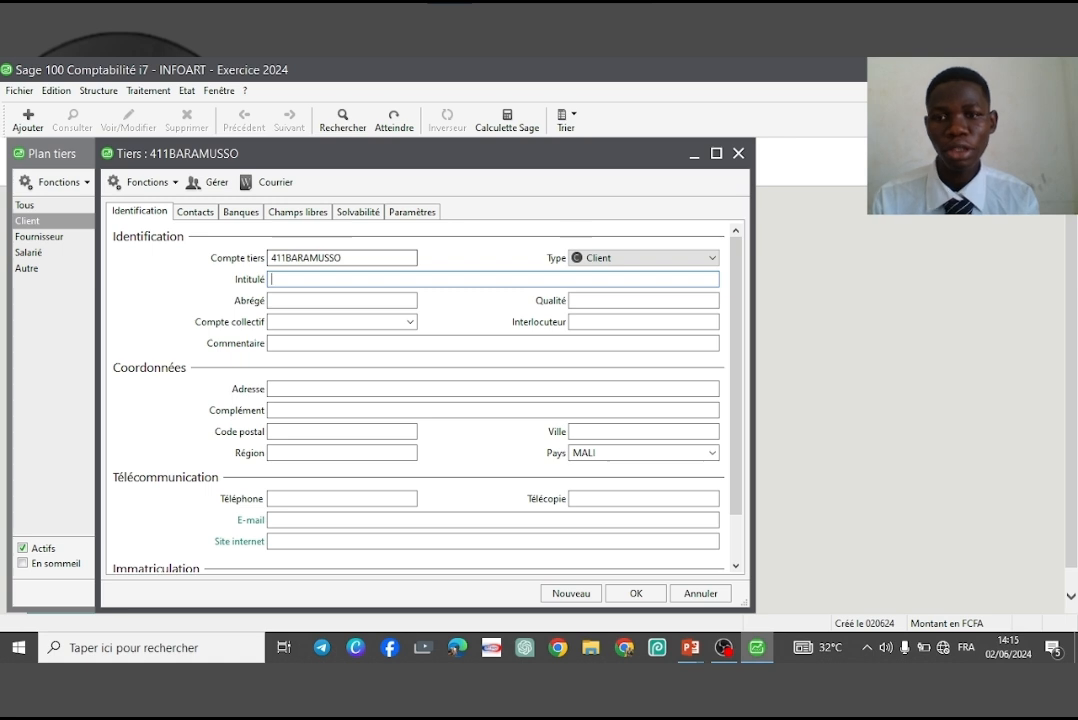
type("Entrep")
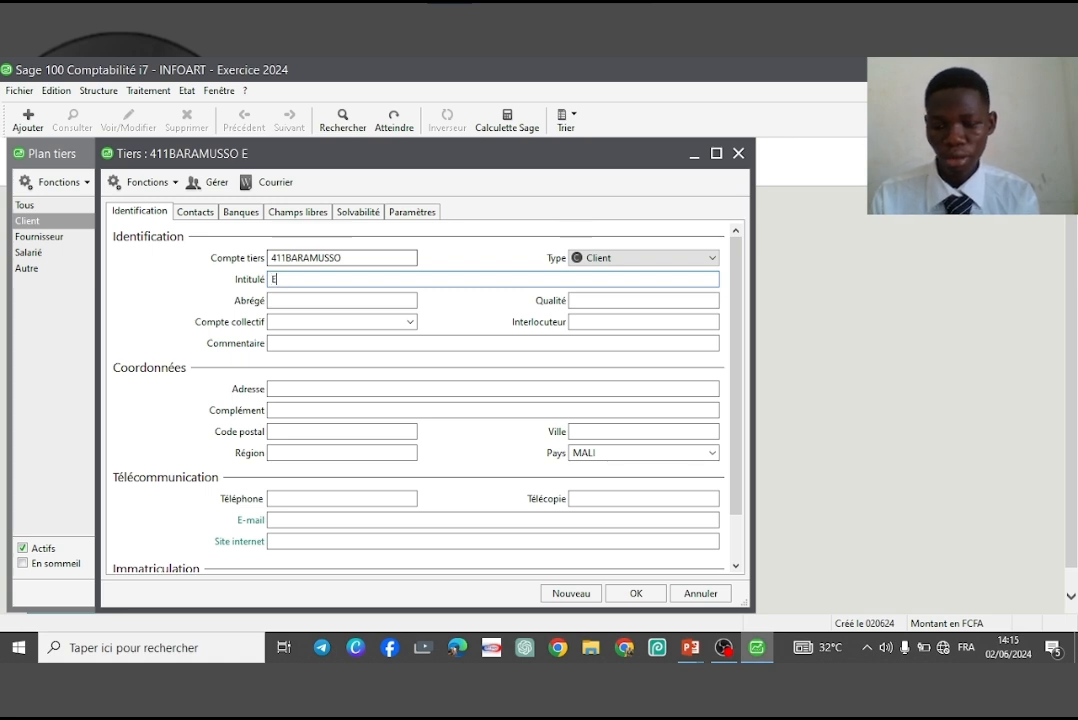
key("BackSpace")
key("BackSpace")
key("BackSpace")
key("BackSpace")
type("Societe")
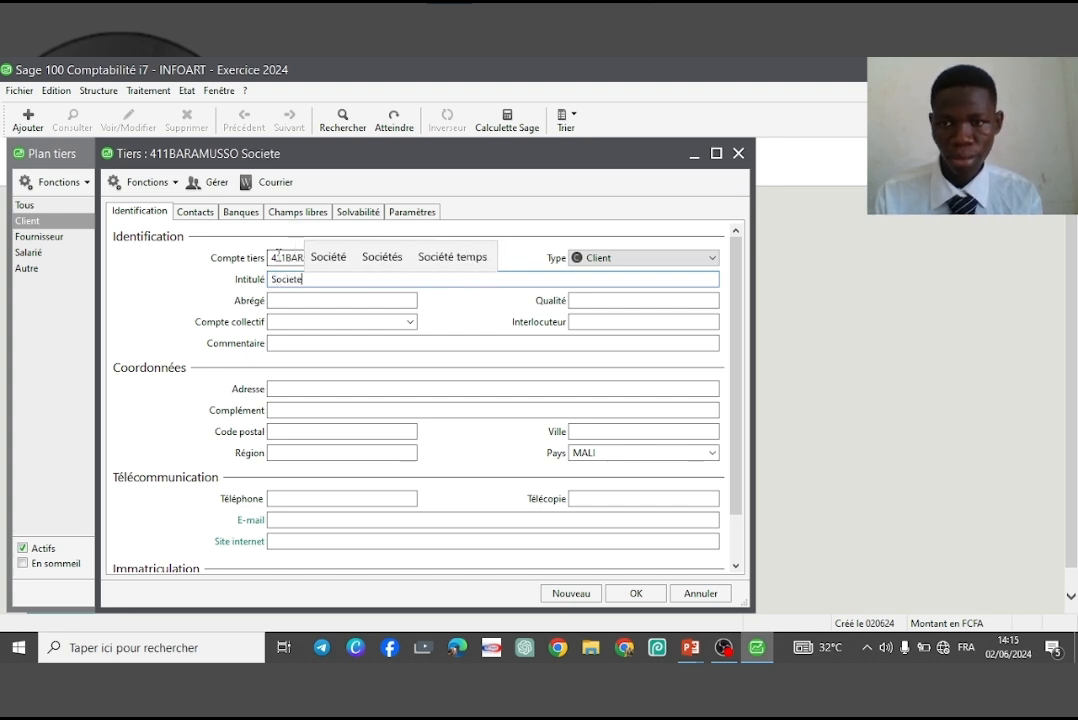
key("Up")
key("Return")
type("a")
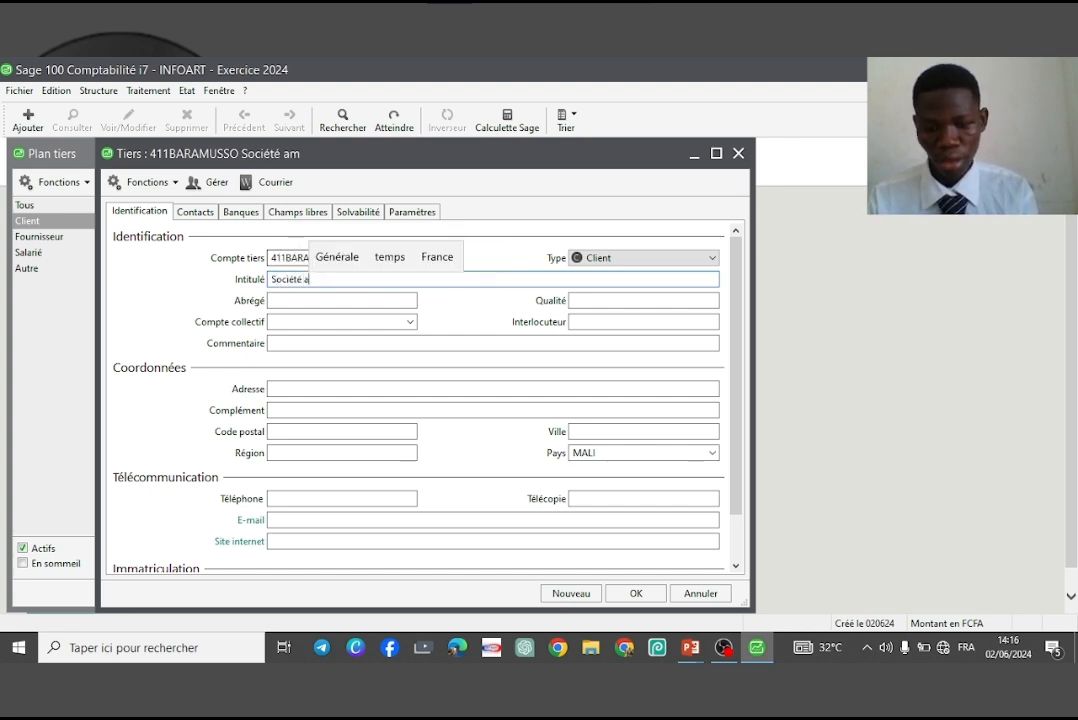
type("minata konate")
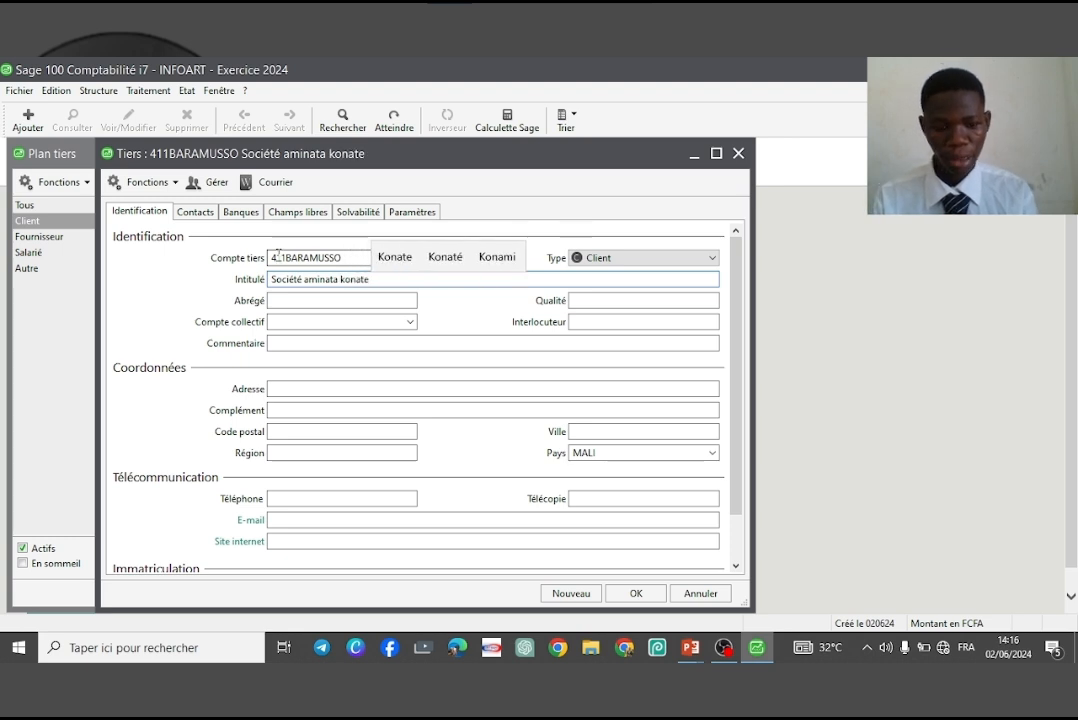
key("Up")
key("Return")
key("Tab")
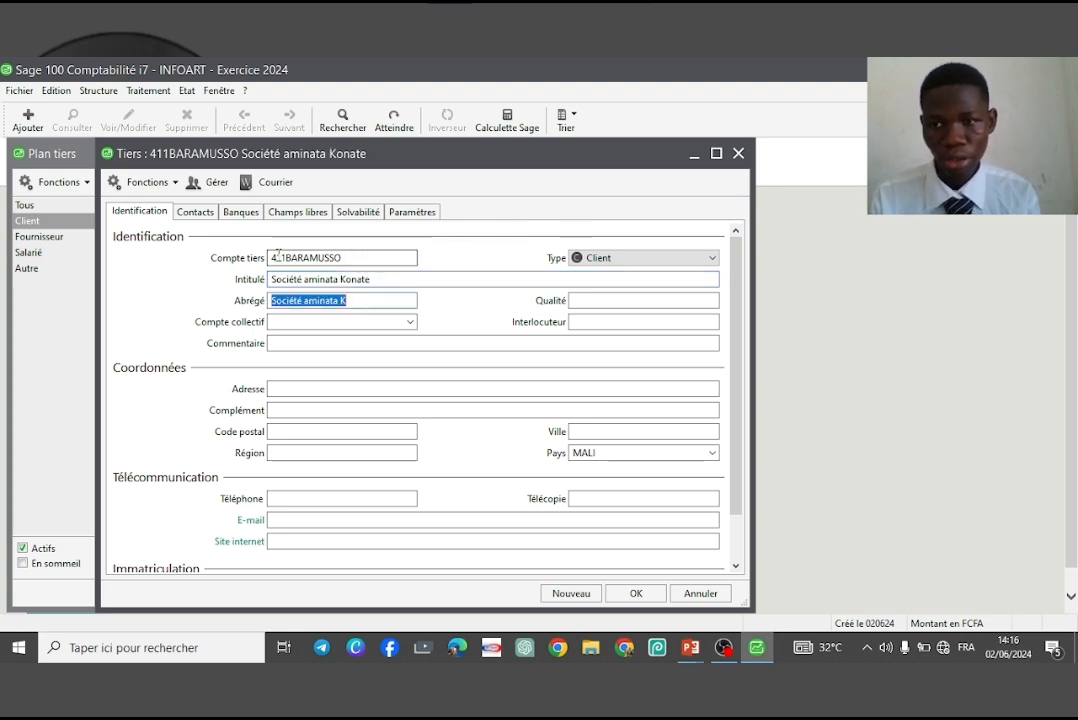
key("Tab")
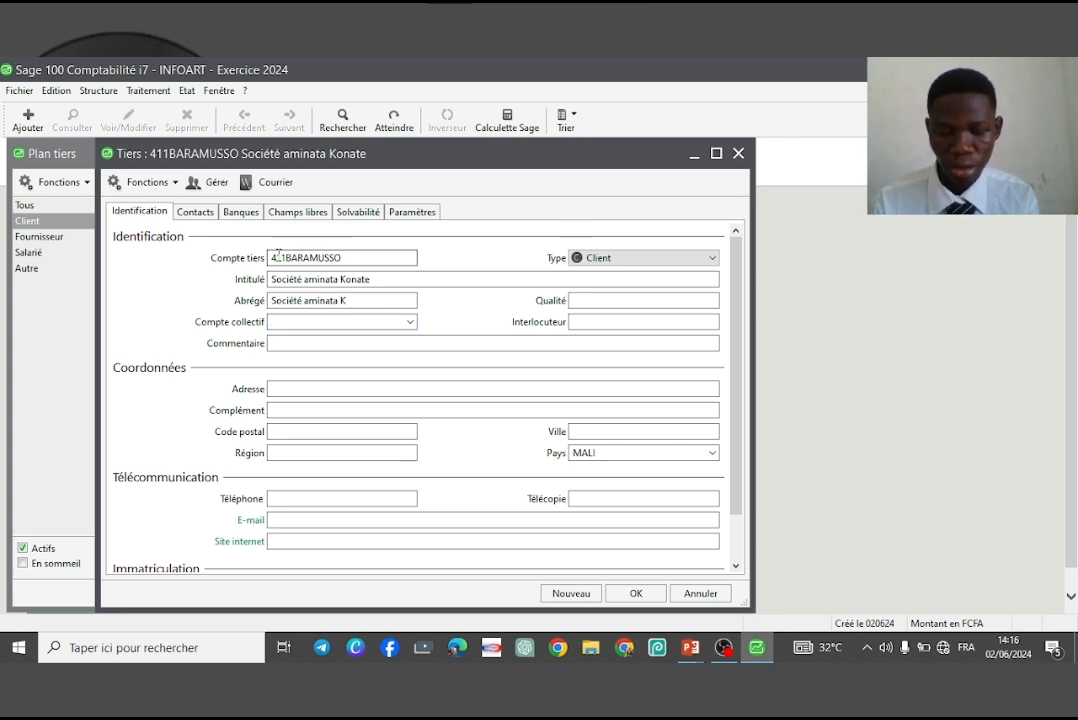
type("411000")
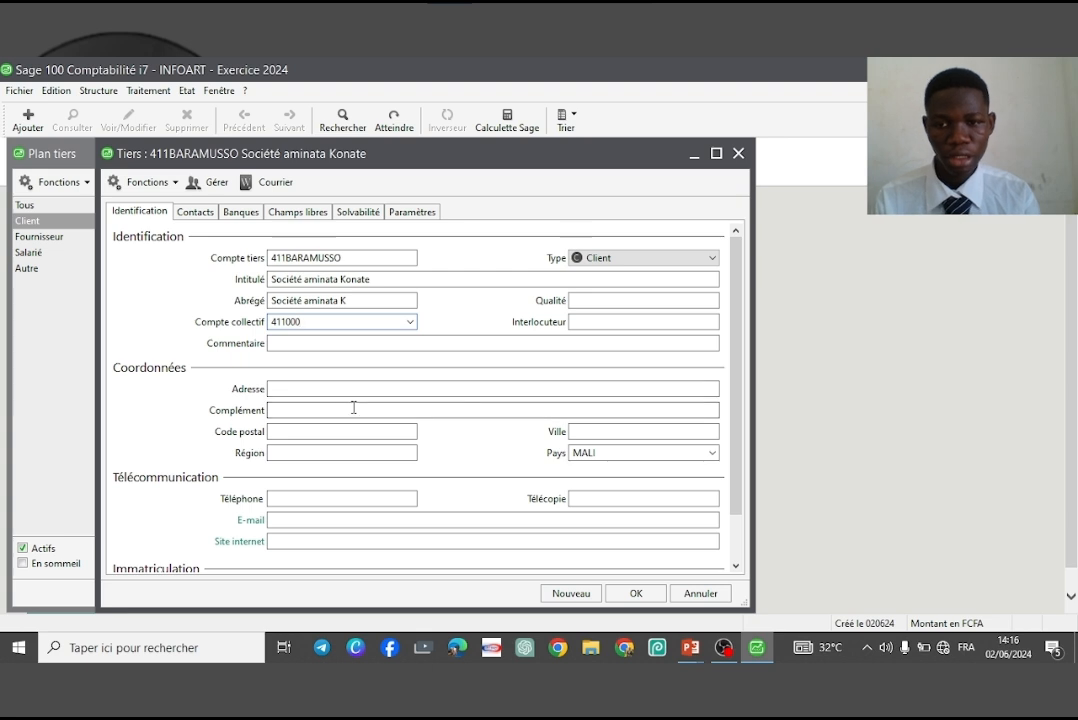
left_click(634, 594)
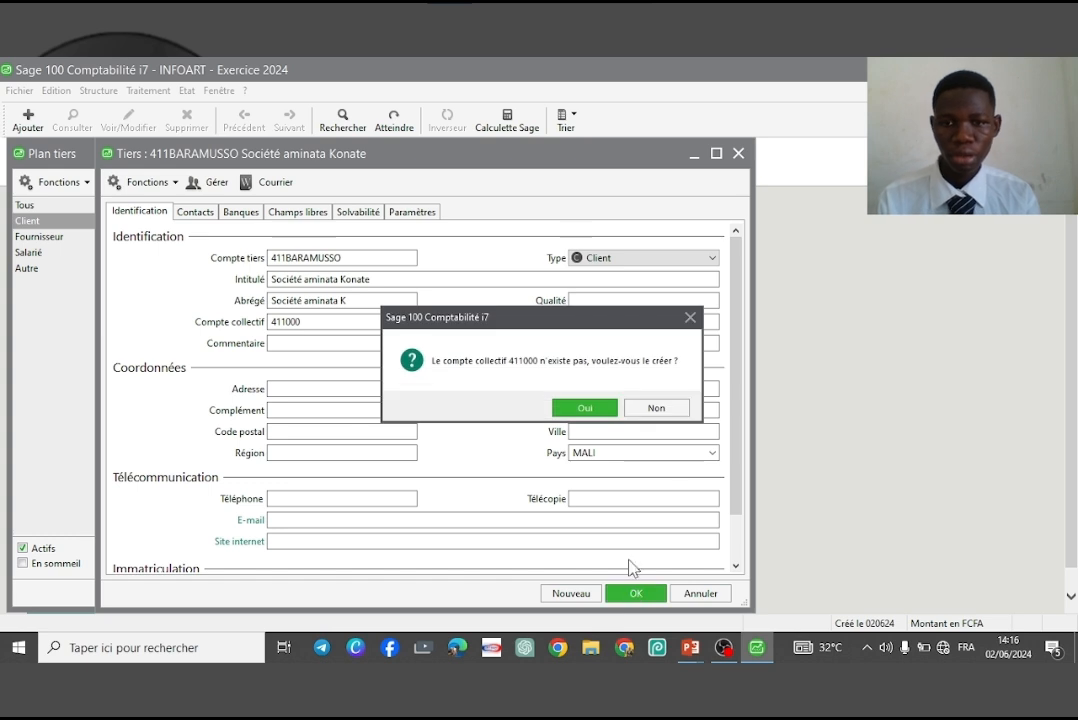
left_click(602, 412)
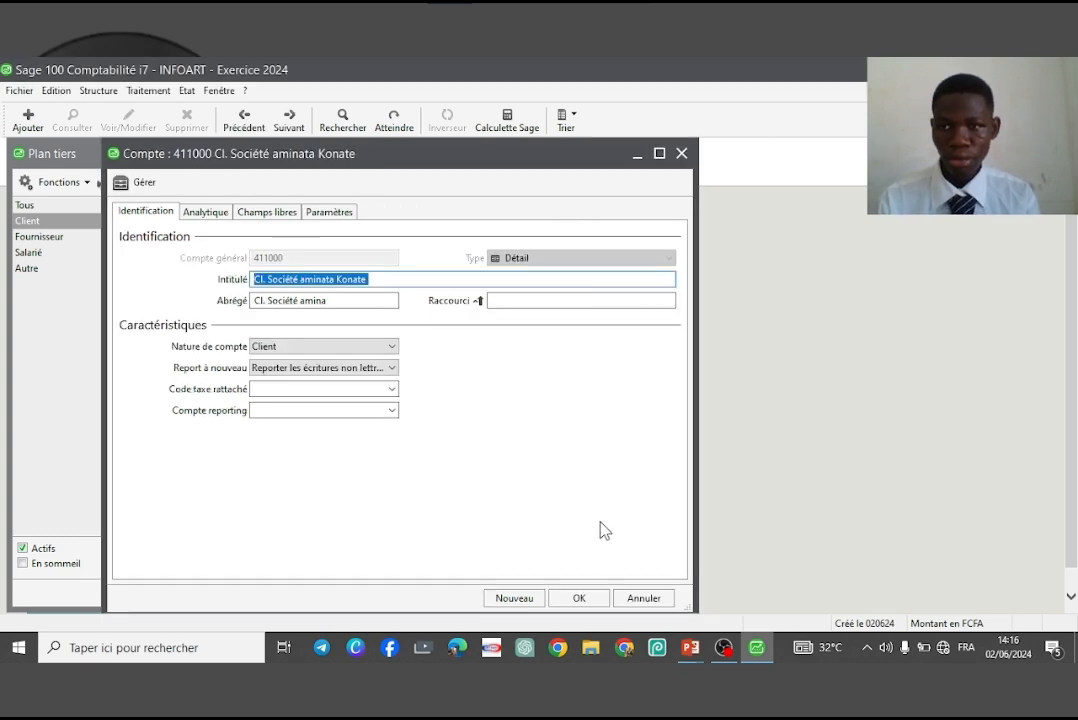
- Save collective account 411000, then start a new supplier record with its account code
left_click(580, 598)
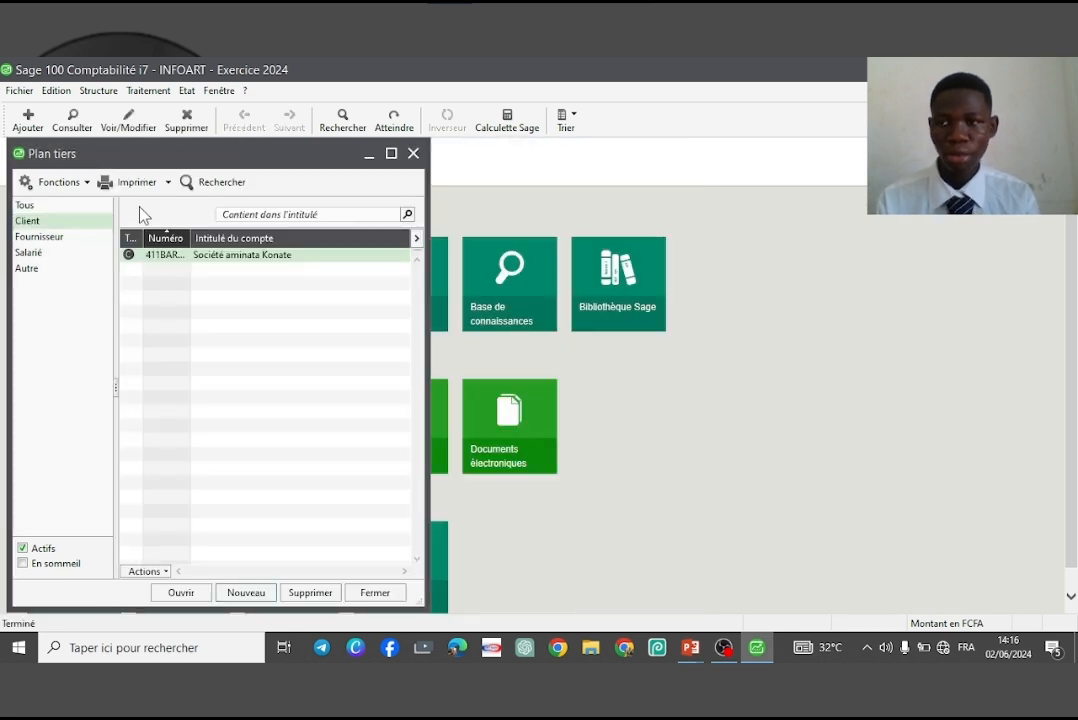
left_click(50, 238)
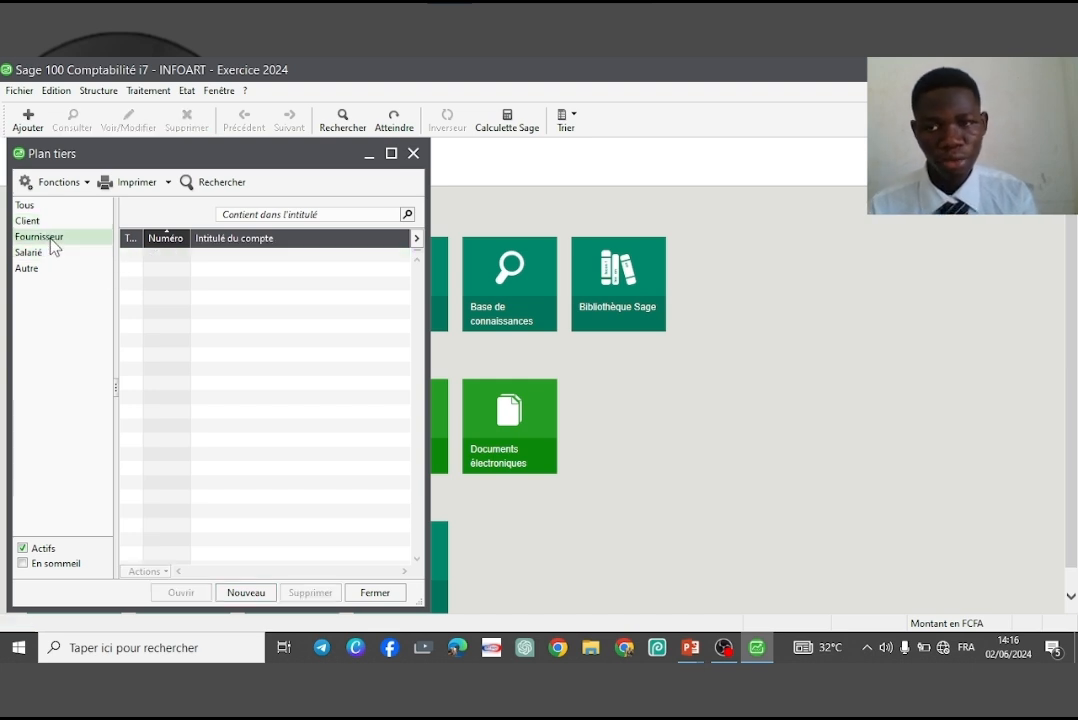
left_click(260, 592)
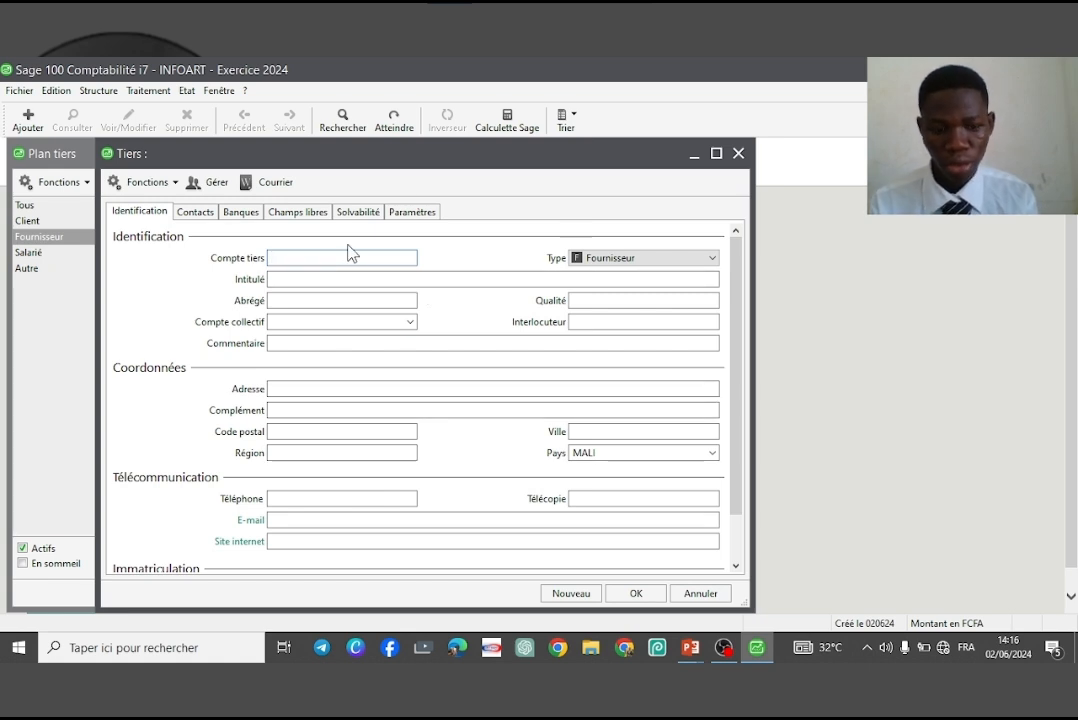
type("401")
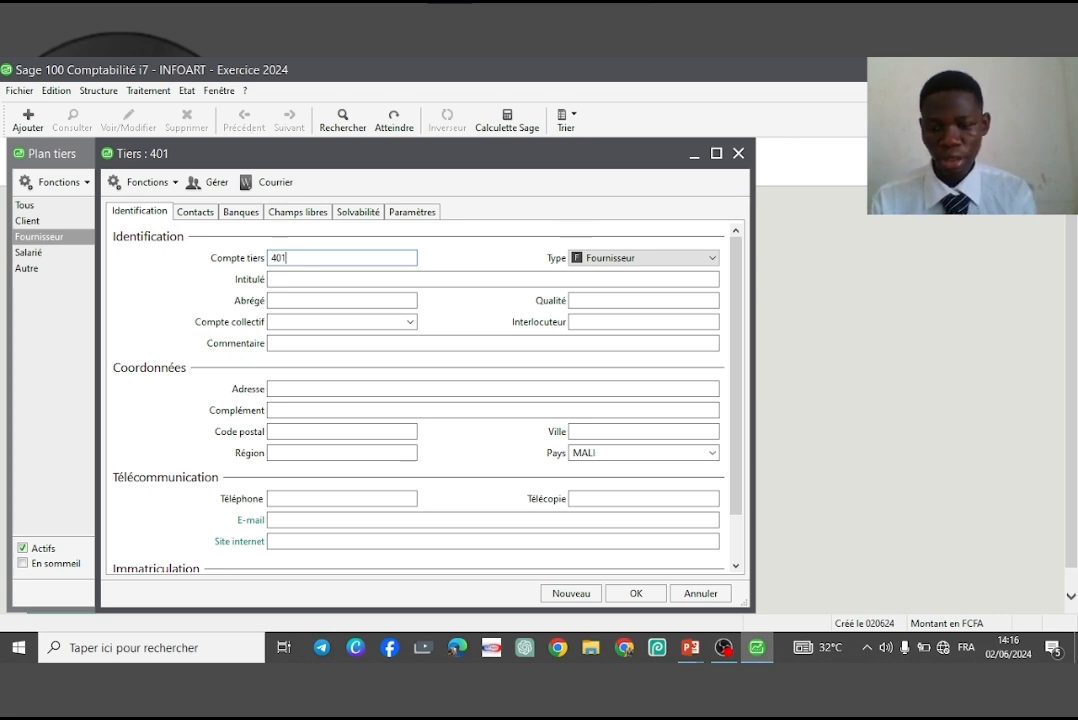
type("I")
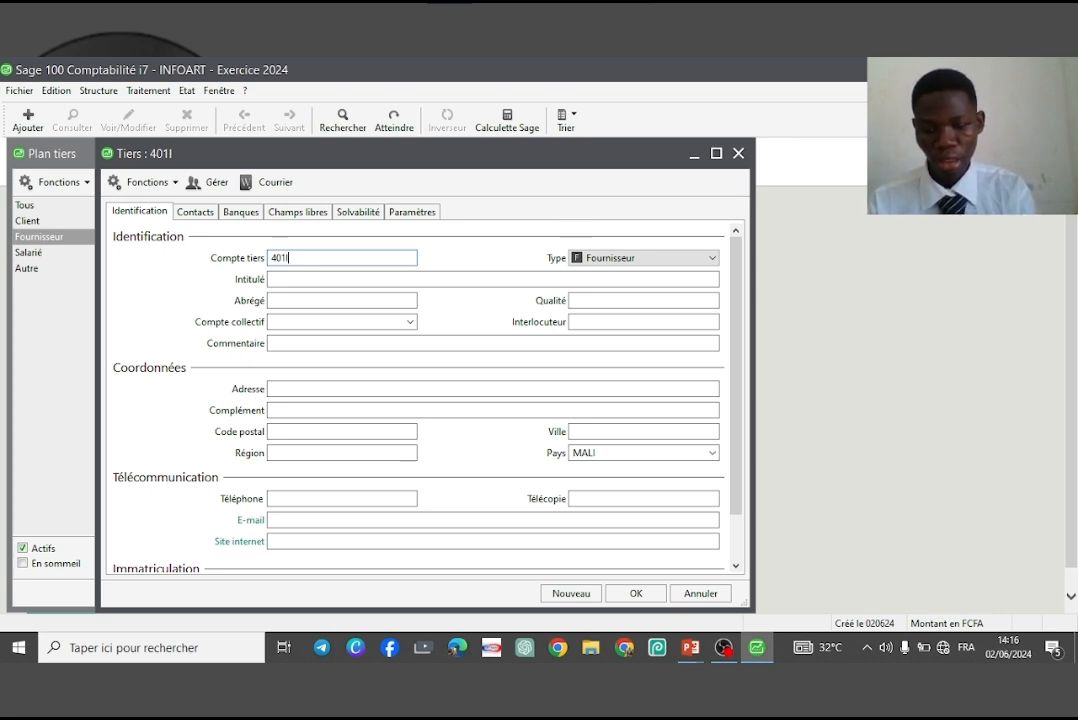
type("KT")
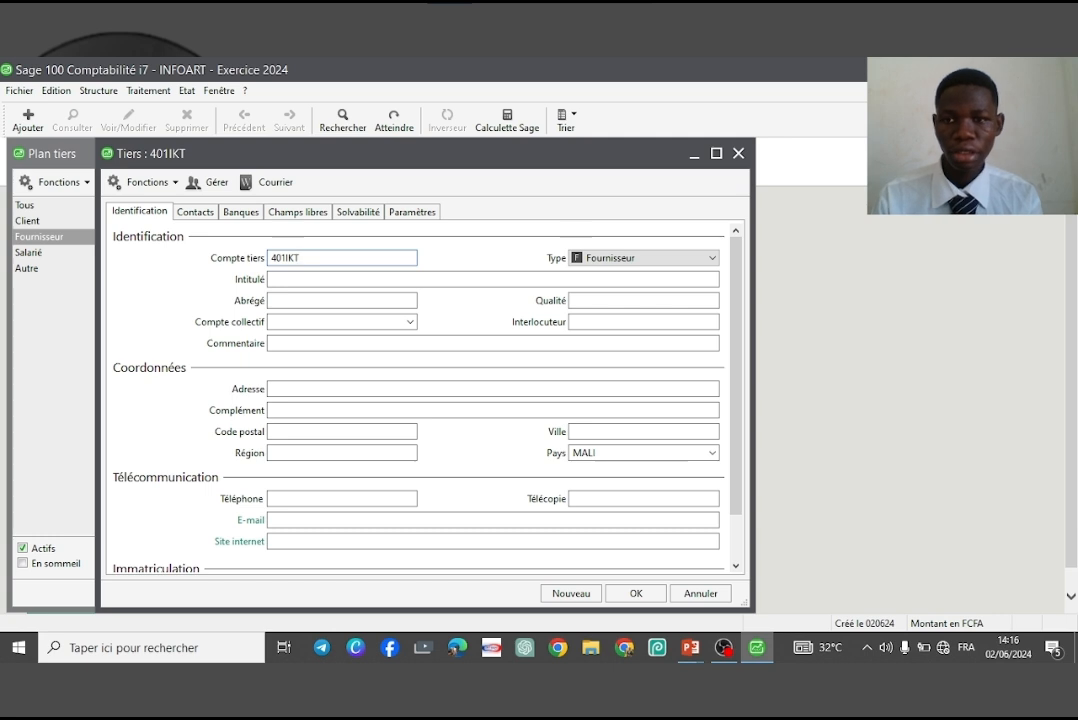
key("Tab")
key("Tab")
- Name the supplier Entreprise IKT on collective account 401000, creating and saving that account
type("Entrepr")
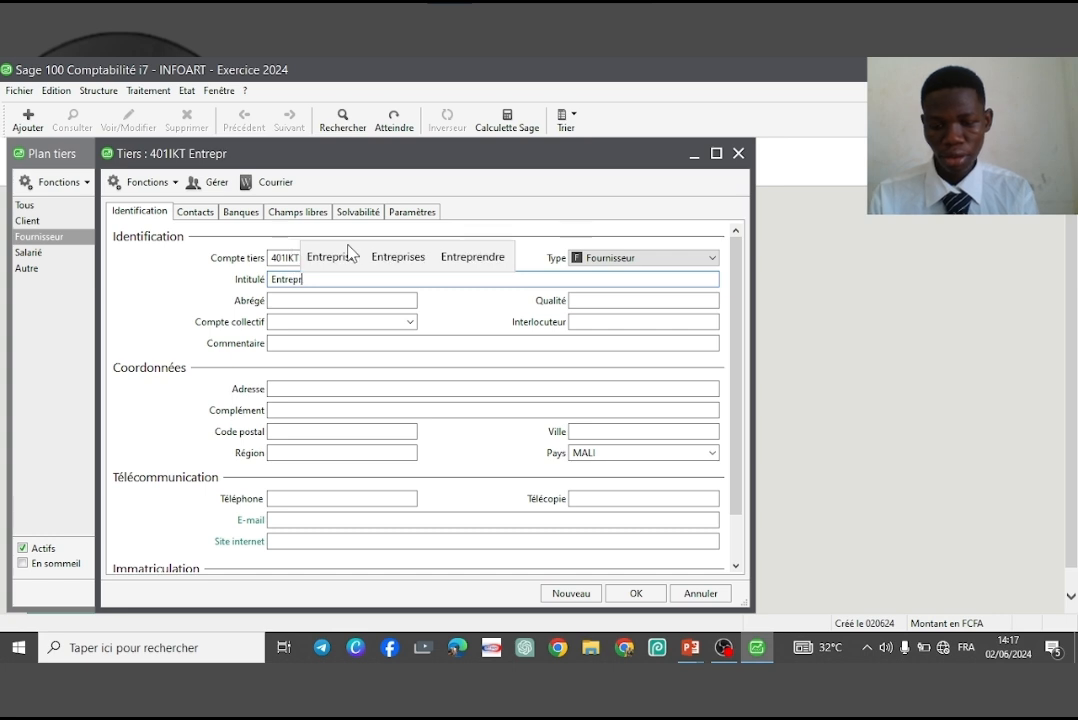
type("ise ")
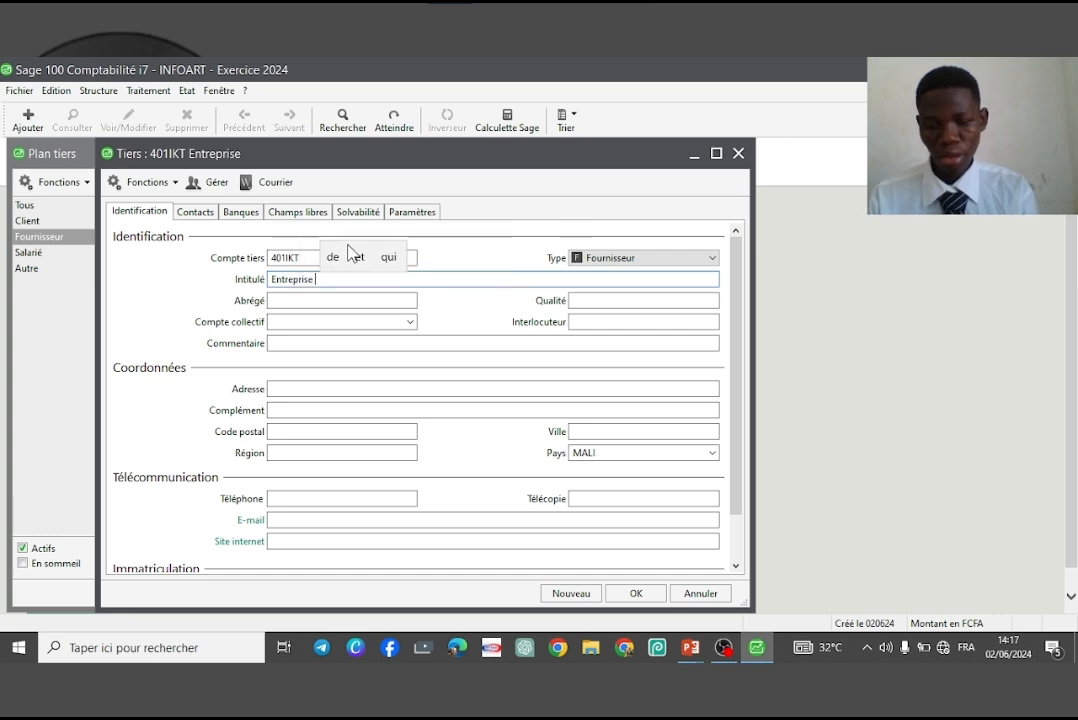
type("IKT")
key("Tab")
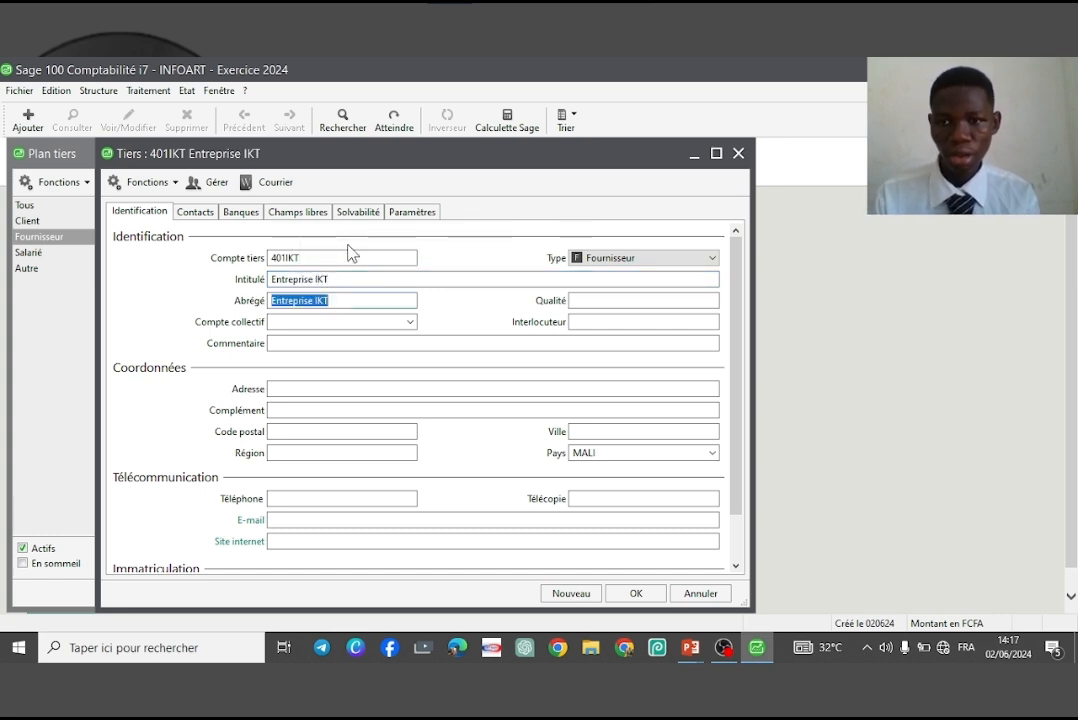
key("Tab")
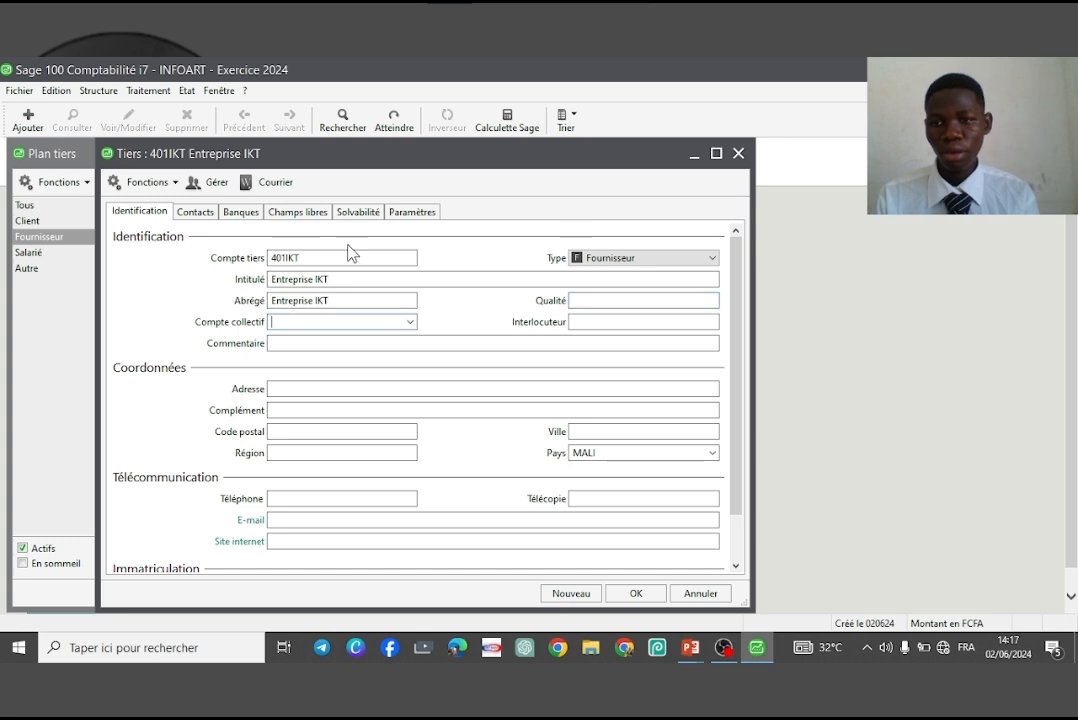
type("401000")
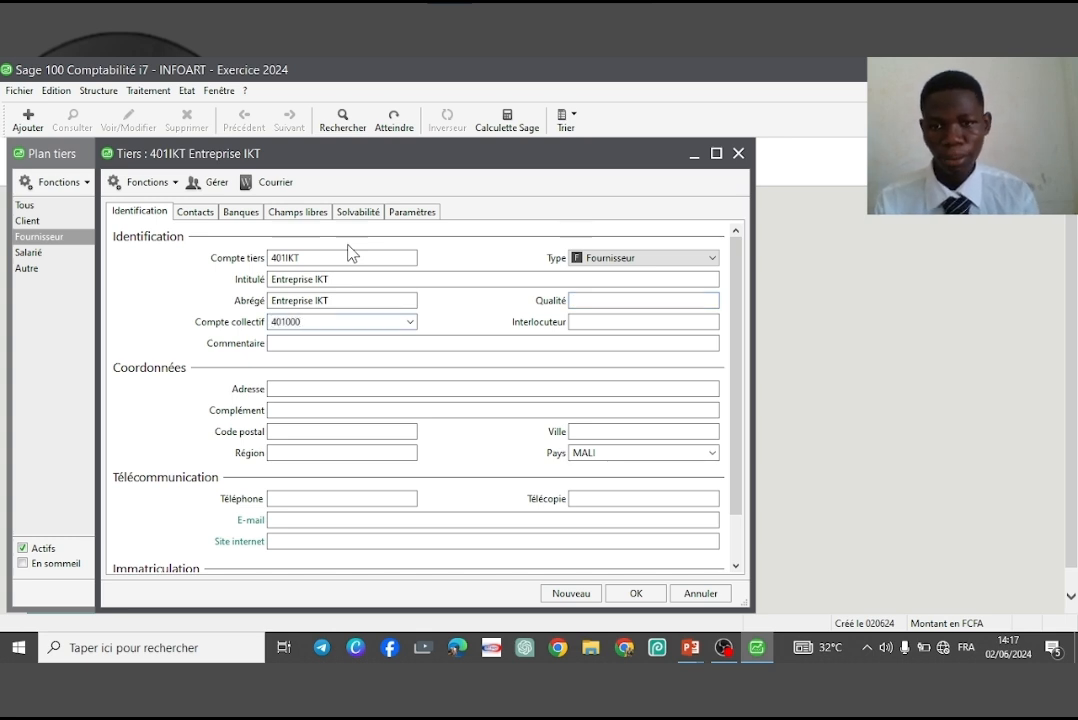
left_click(641, 597)
left_click(584, 410)
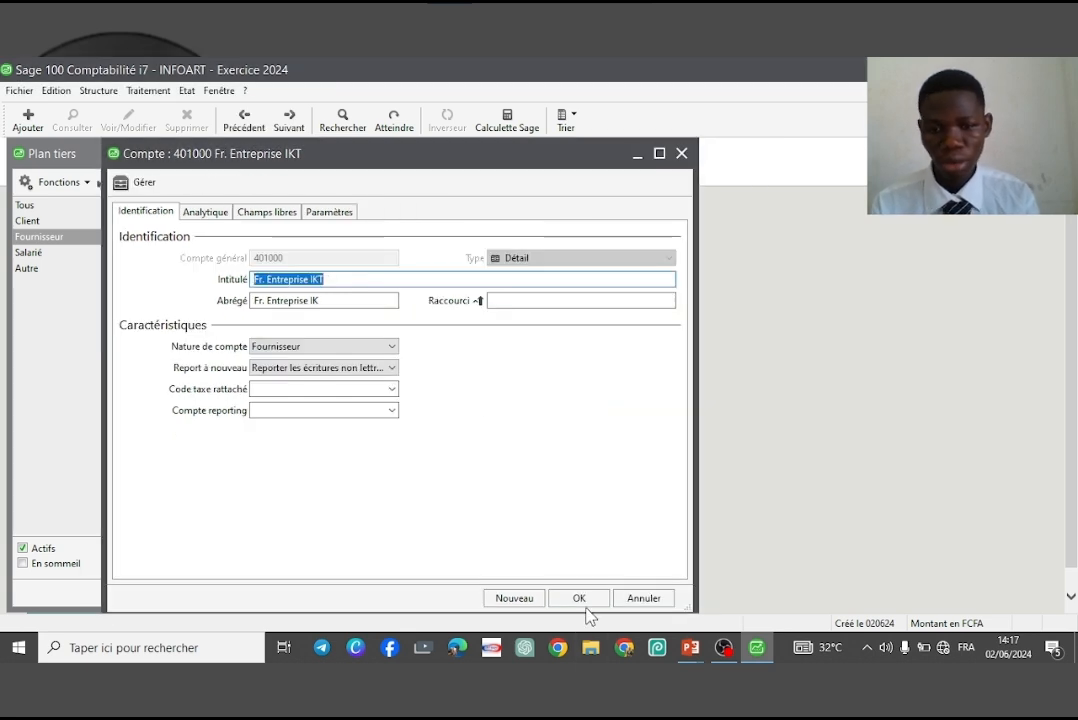
left_click(587, 597)
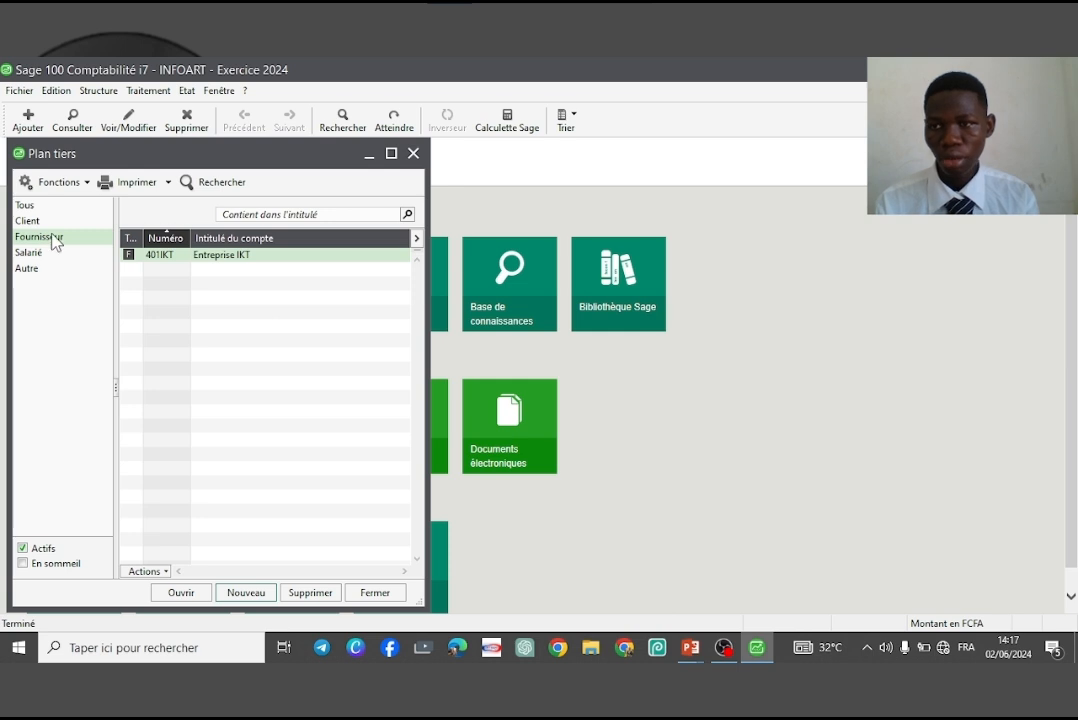
- Review the client, supplier and employee account lists in the third-party chart
left_click(64, 222)
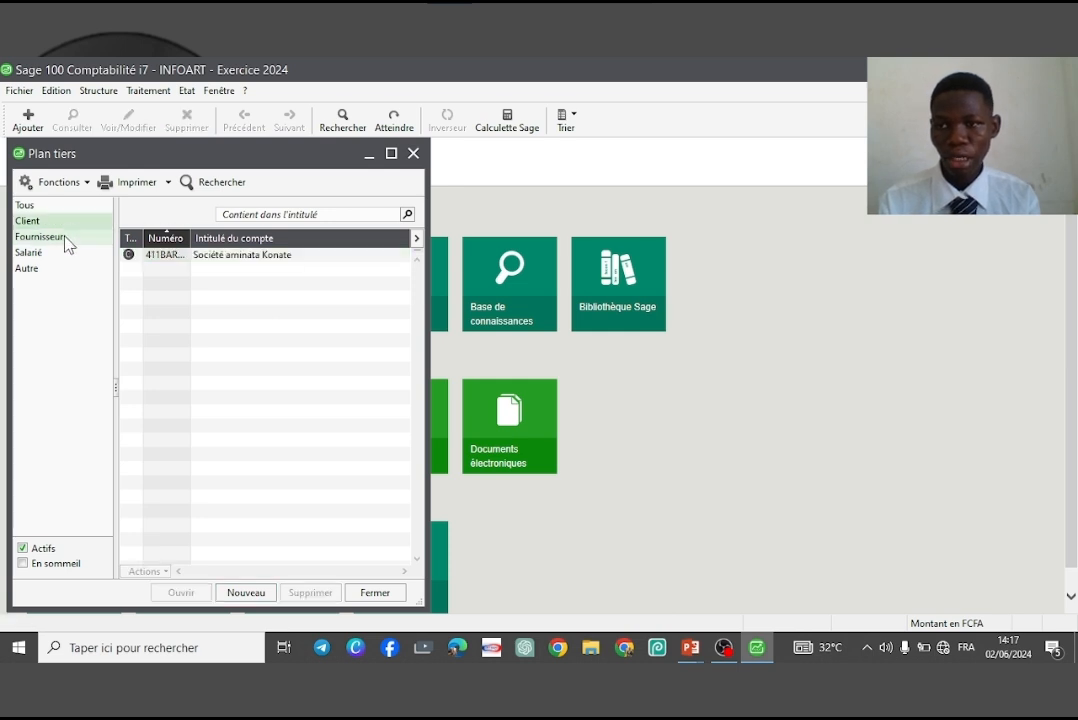
left_click(64, 238)
left_click(47, 256)
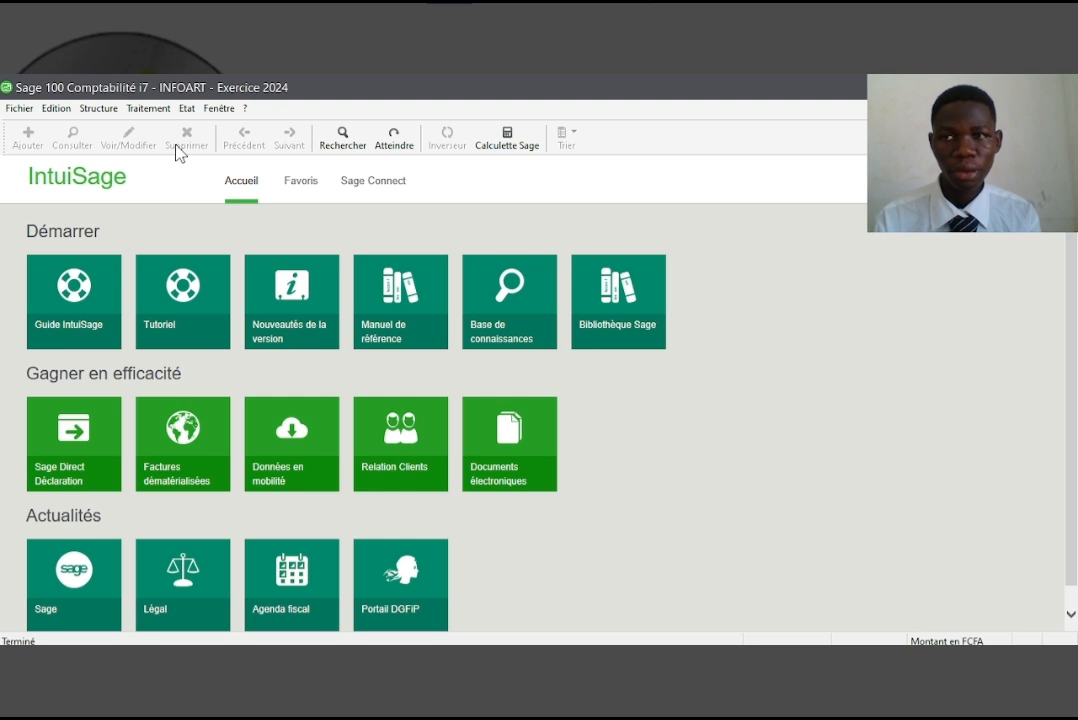
left_click(118, 113)
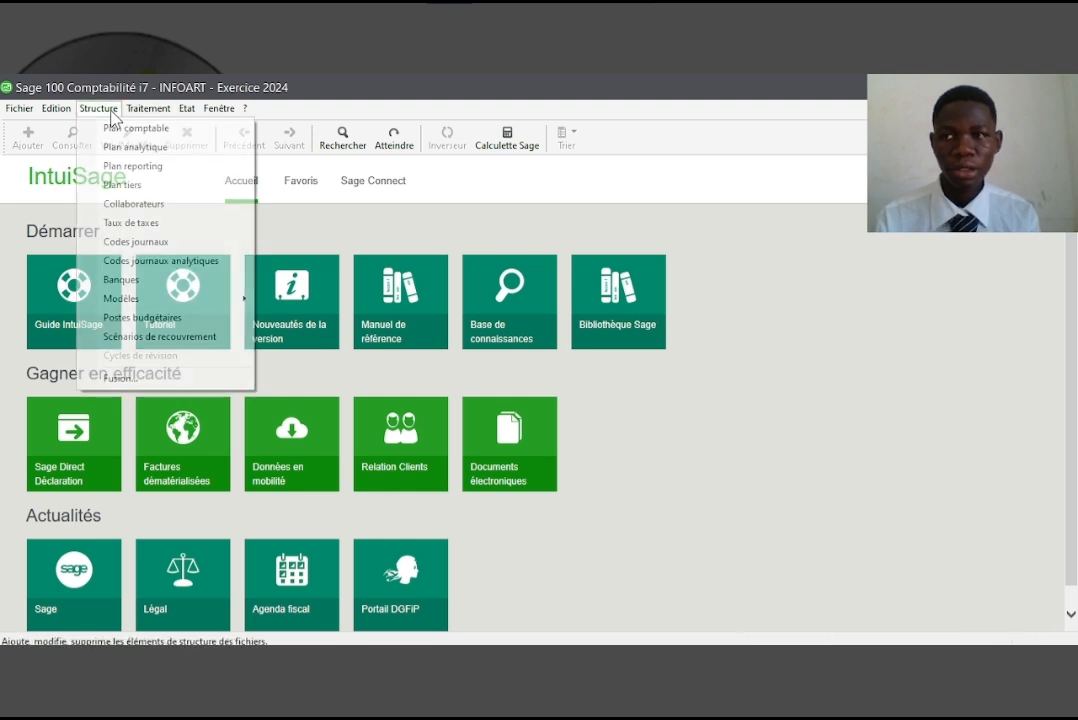
- Show the Taux de taxes list filtered to Déductibles
left_click(180, 233)
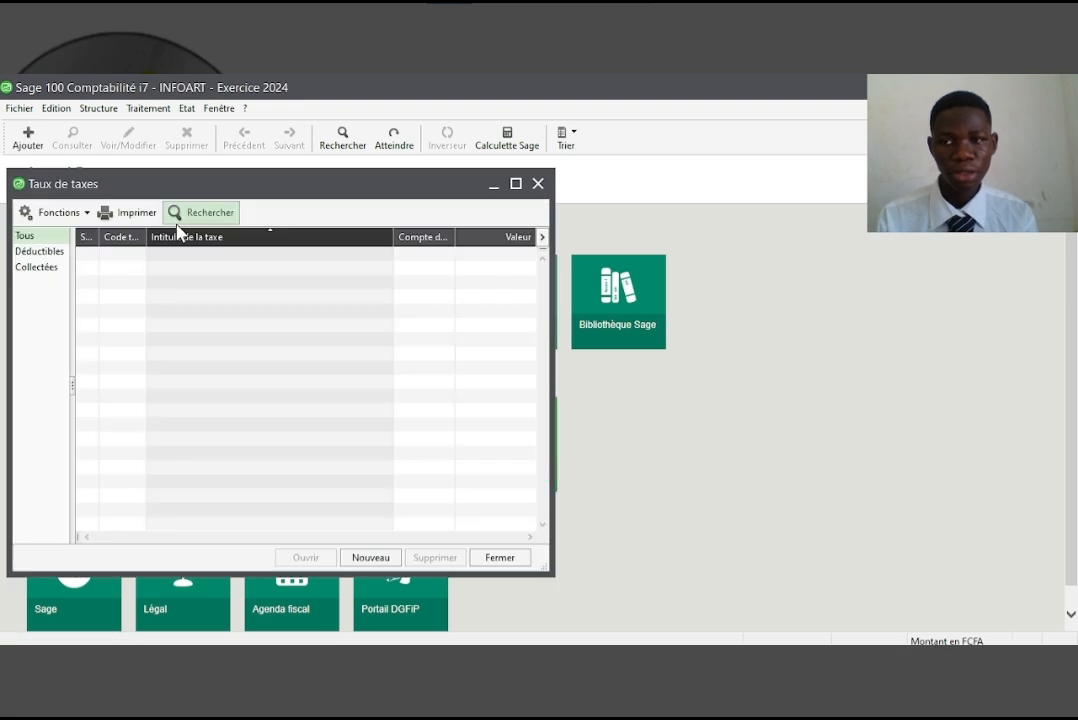
left_click(37, 253)
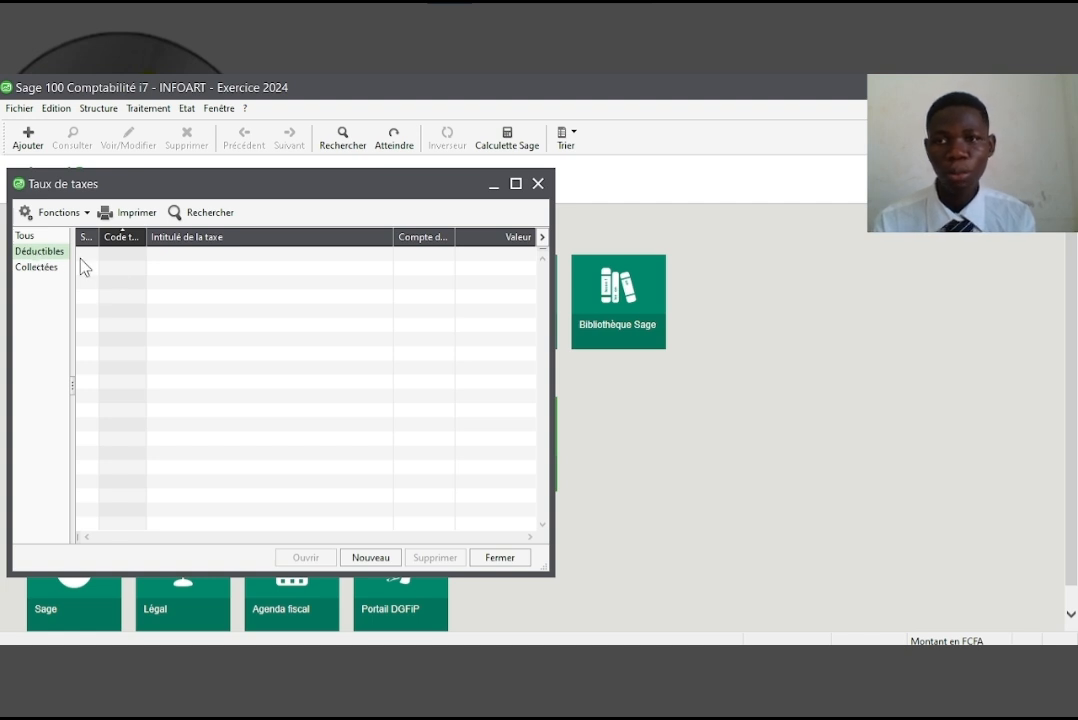
- Add a new tax with code TVAR labelled 'TVA récupérable'
double_click(322, 471)
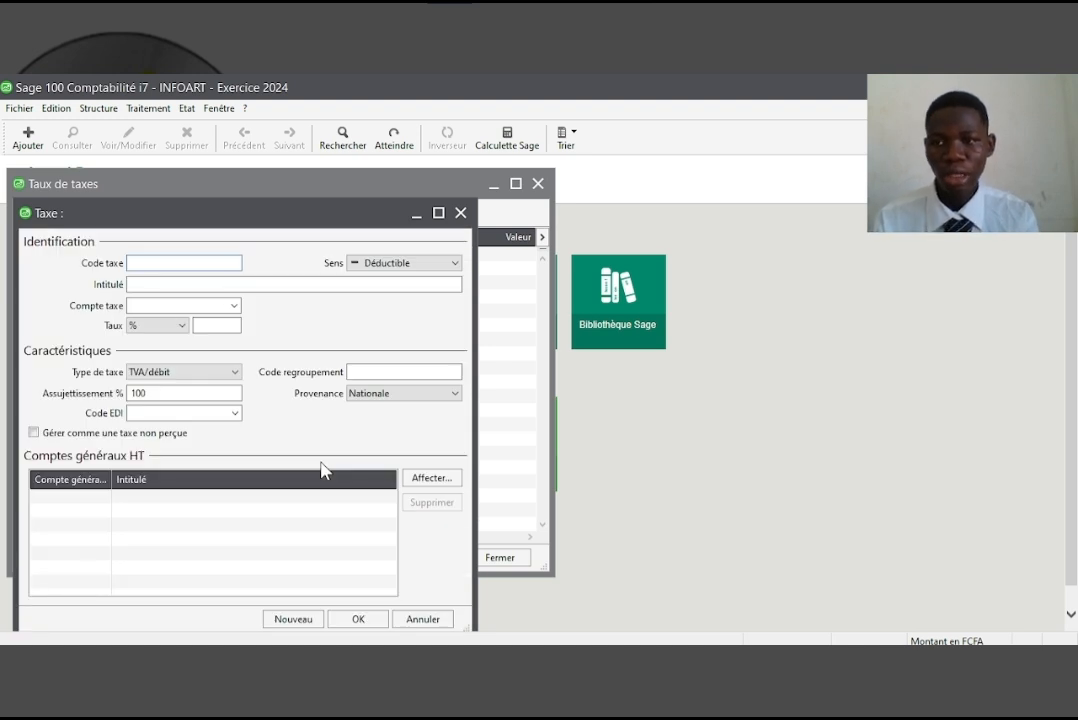
type("TVAR")
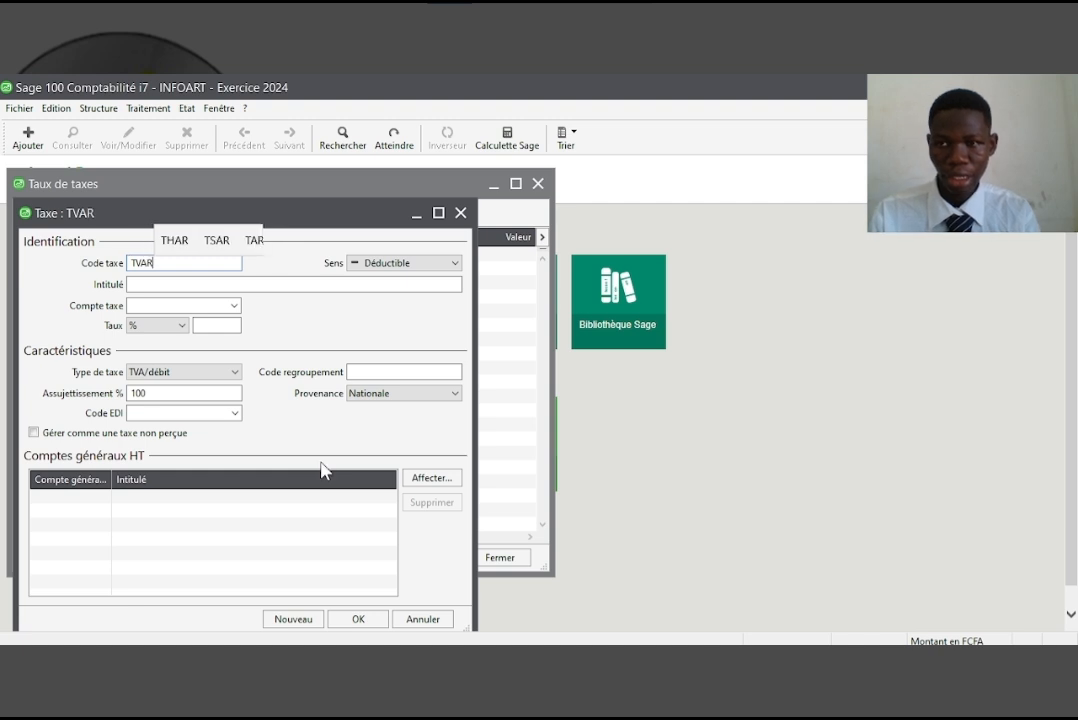
key("Tab")
key("Tab")
type("TV")
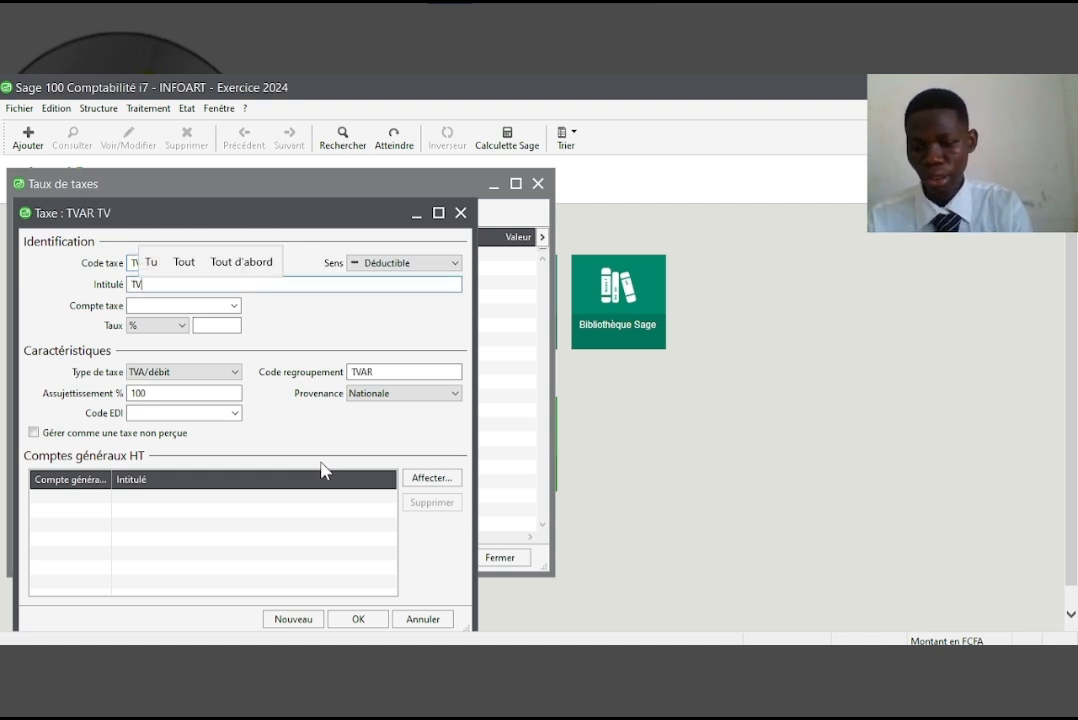
type("A r")
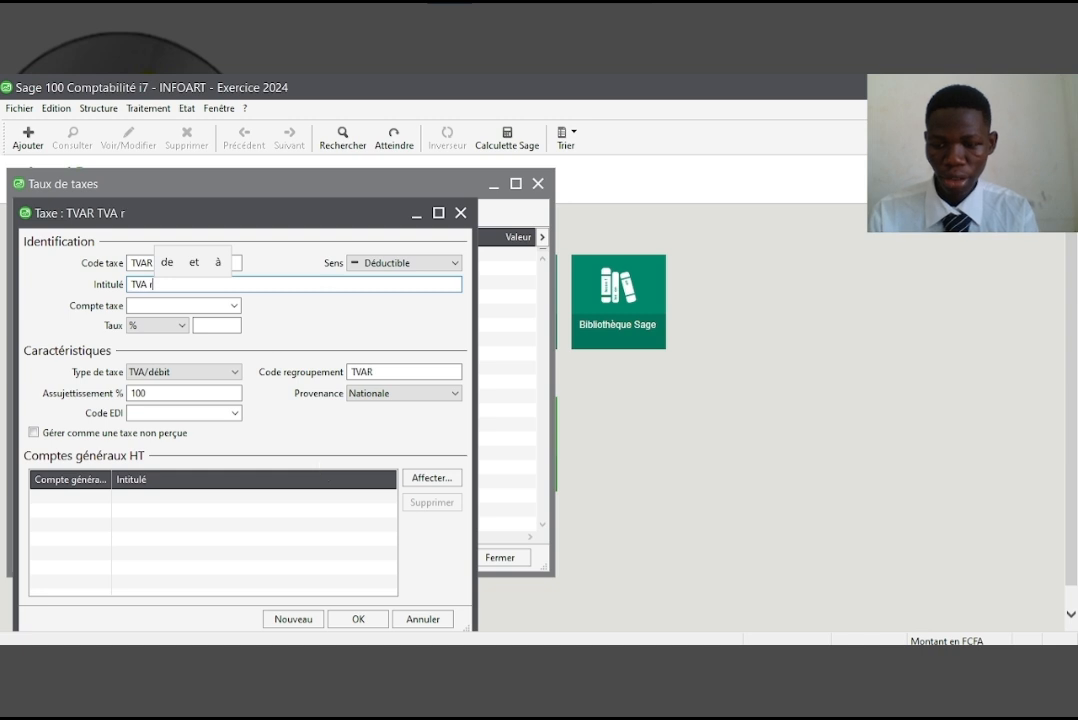
type("ecuperz")
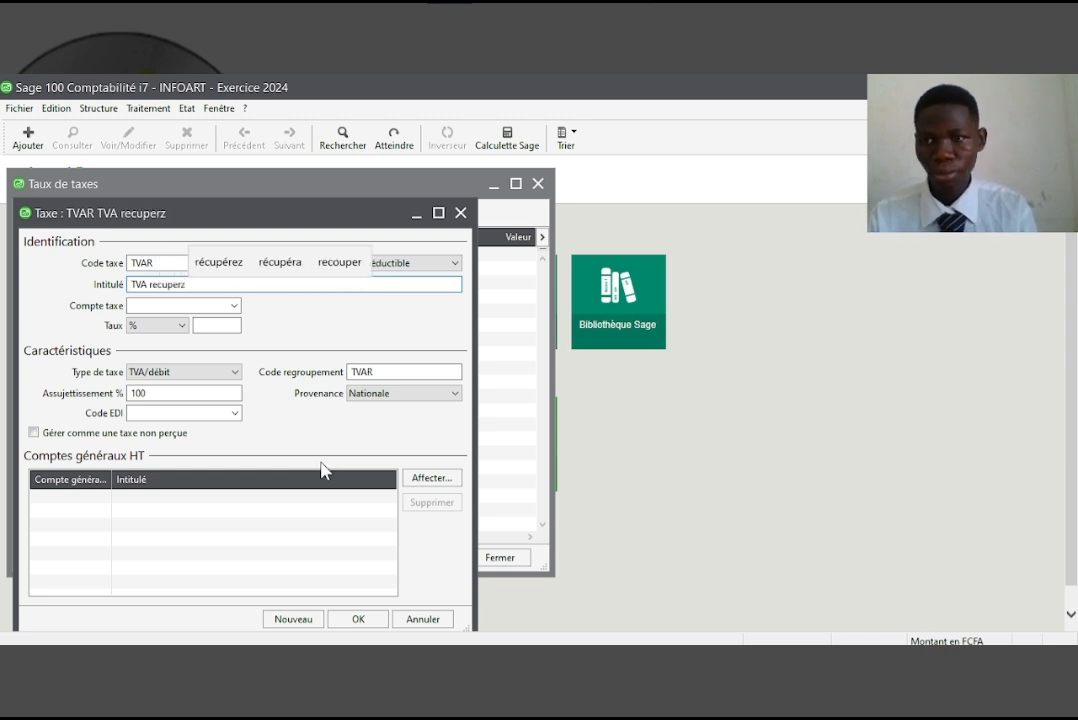
key("BackSpace")
type("able")
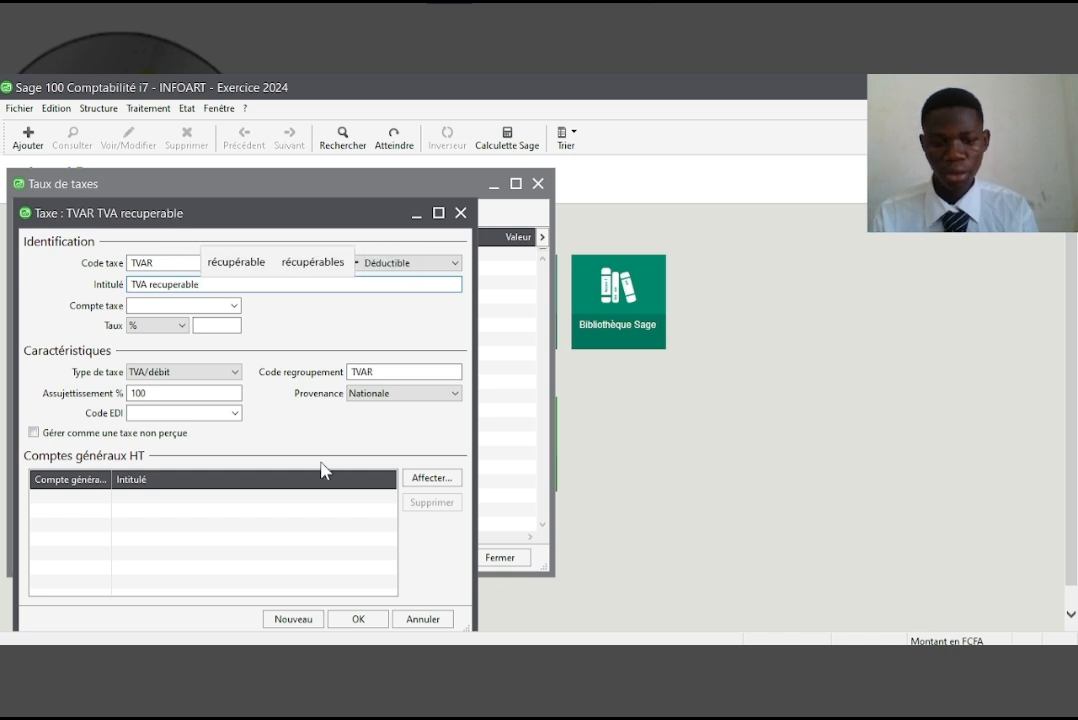
key("Up")
key("Return")
- Post the tax to account 455000 at an 18% rate, then assign general accounts
key("Tab")
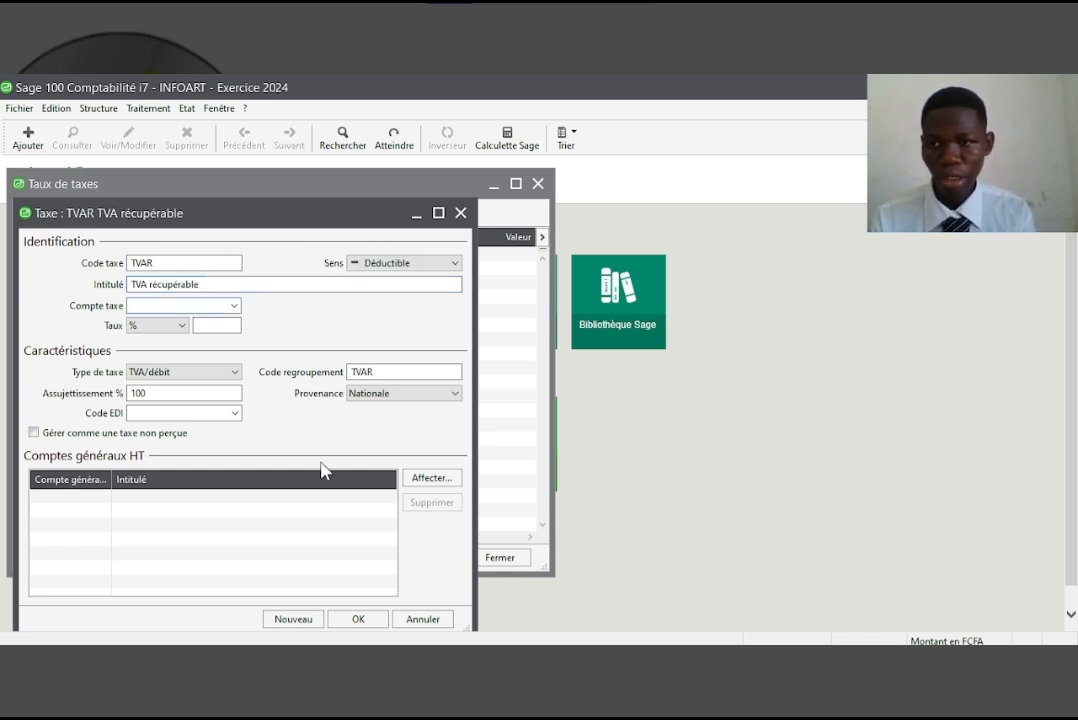
type("455000")
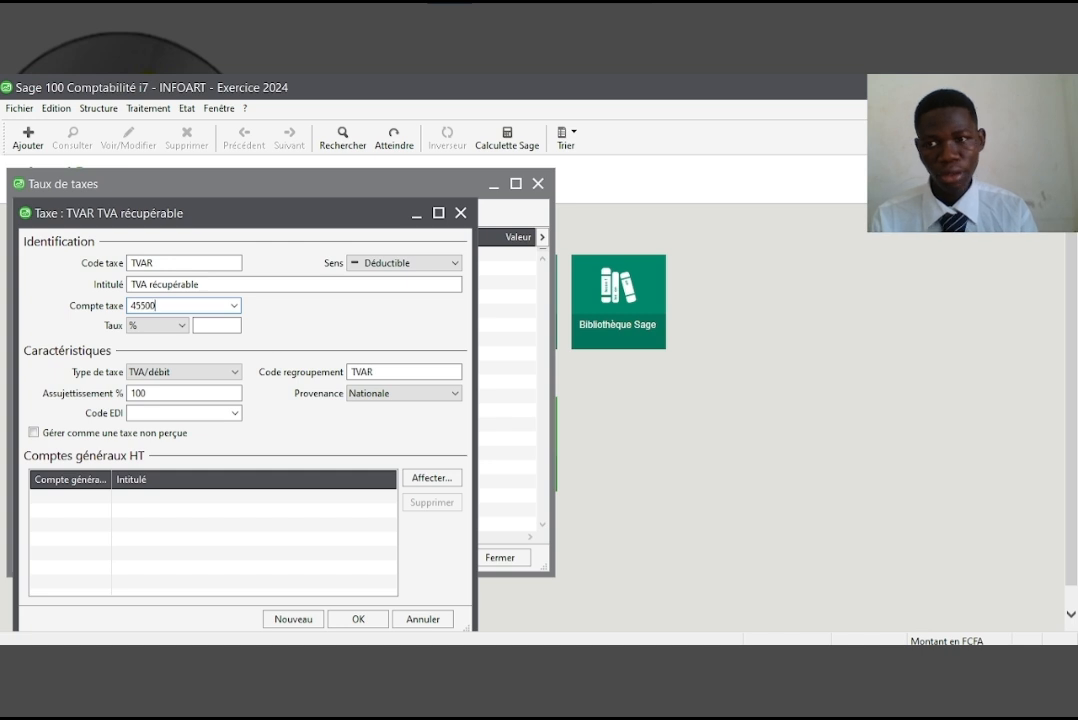
key("Tab")
key("Tab")
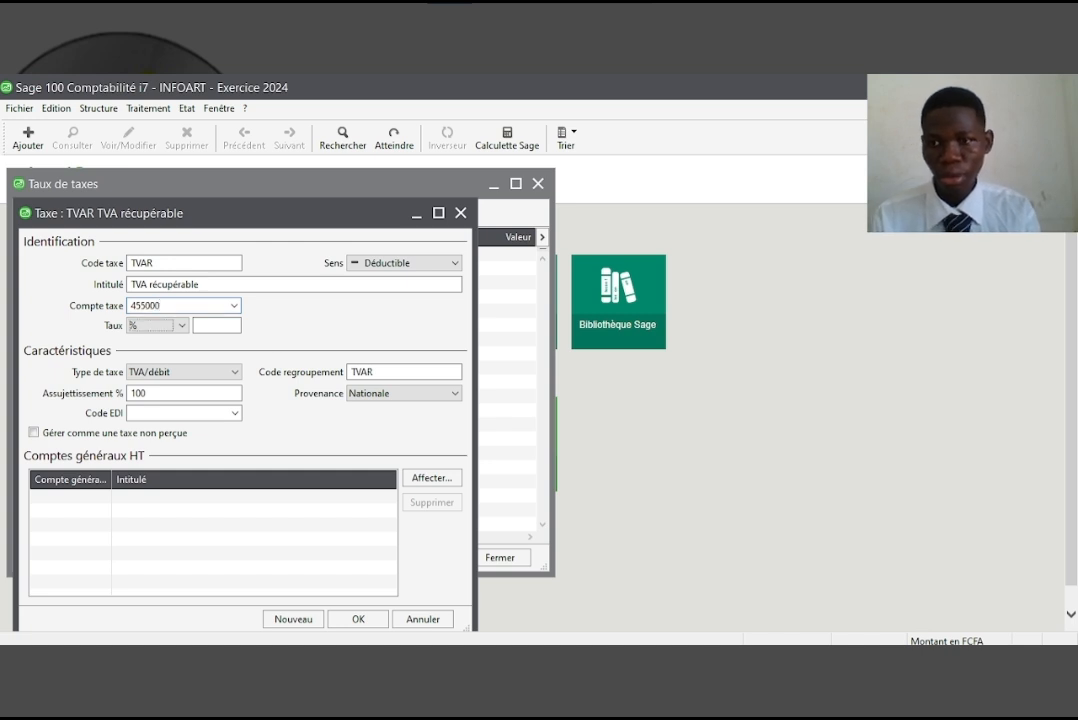
type("18")
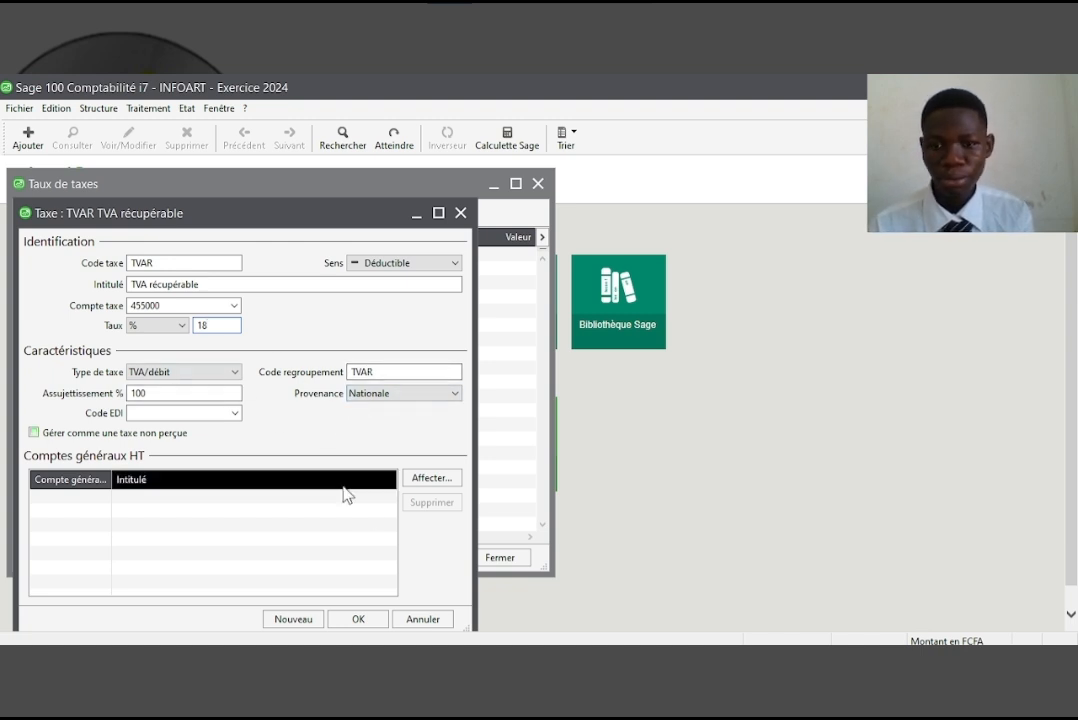
left_click(436, 480)
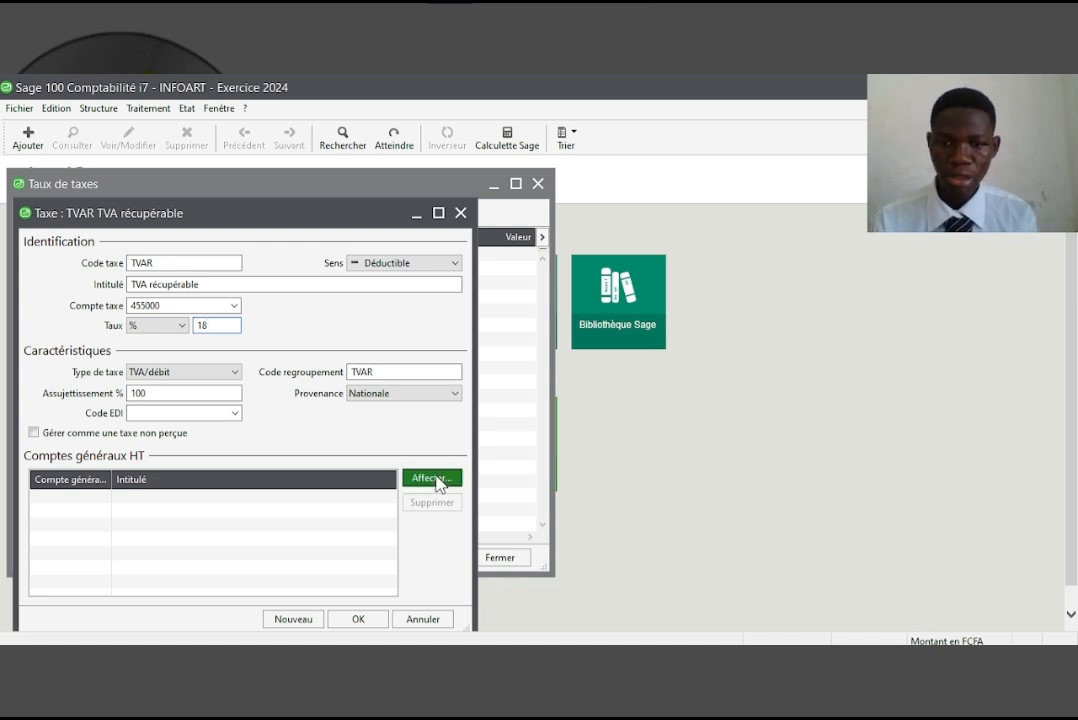